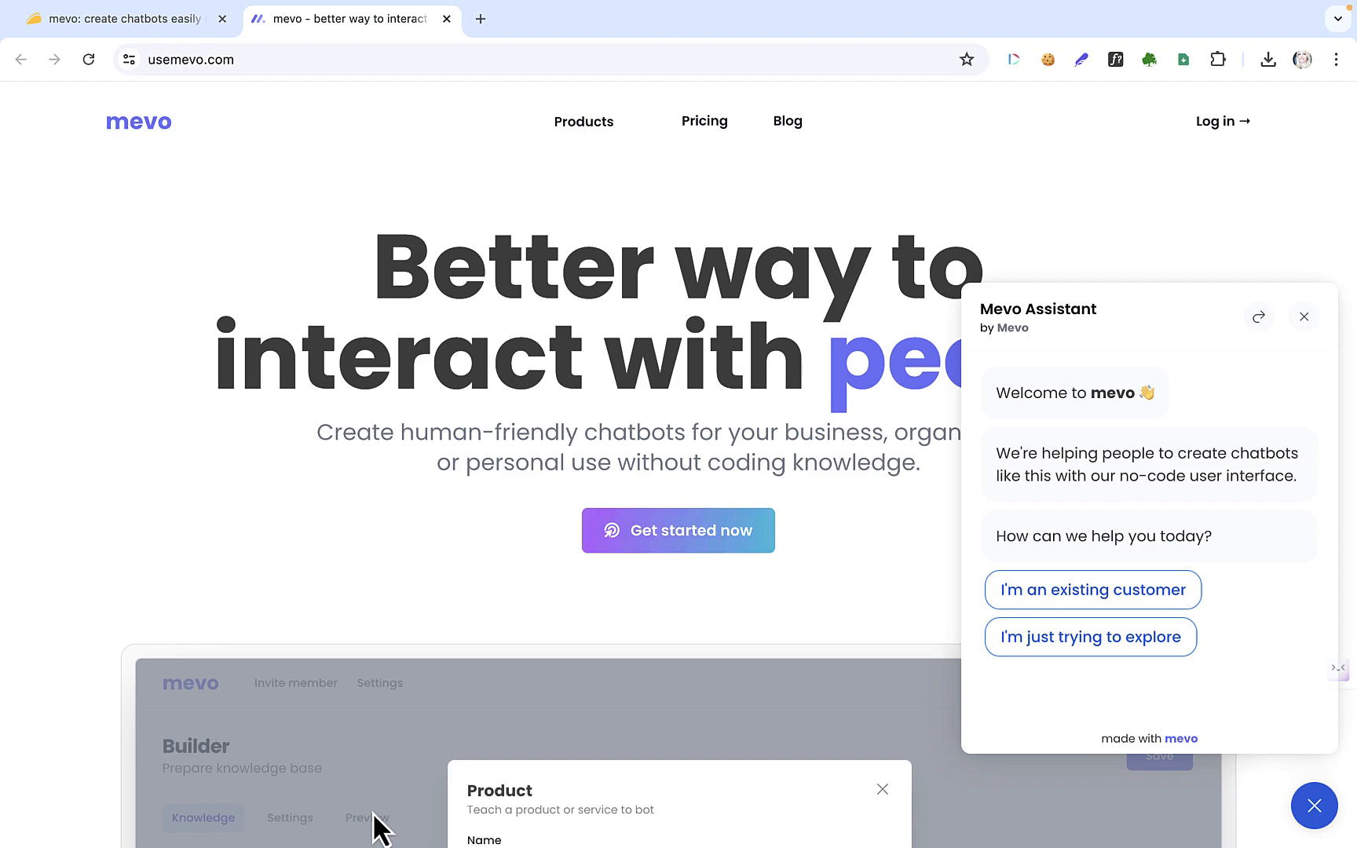
Close the homepage's Mevo Assistant chat popup and return to the 'Better way to interact with people' headline
scroll(380, 829, down, 15)
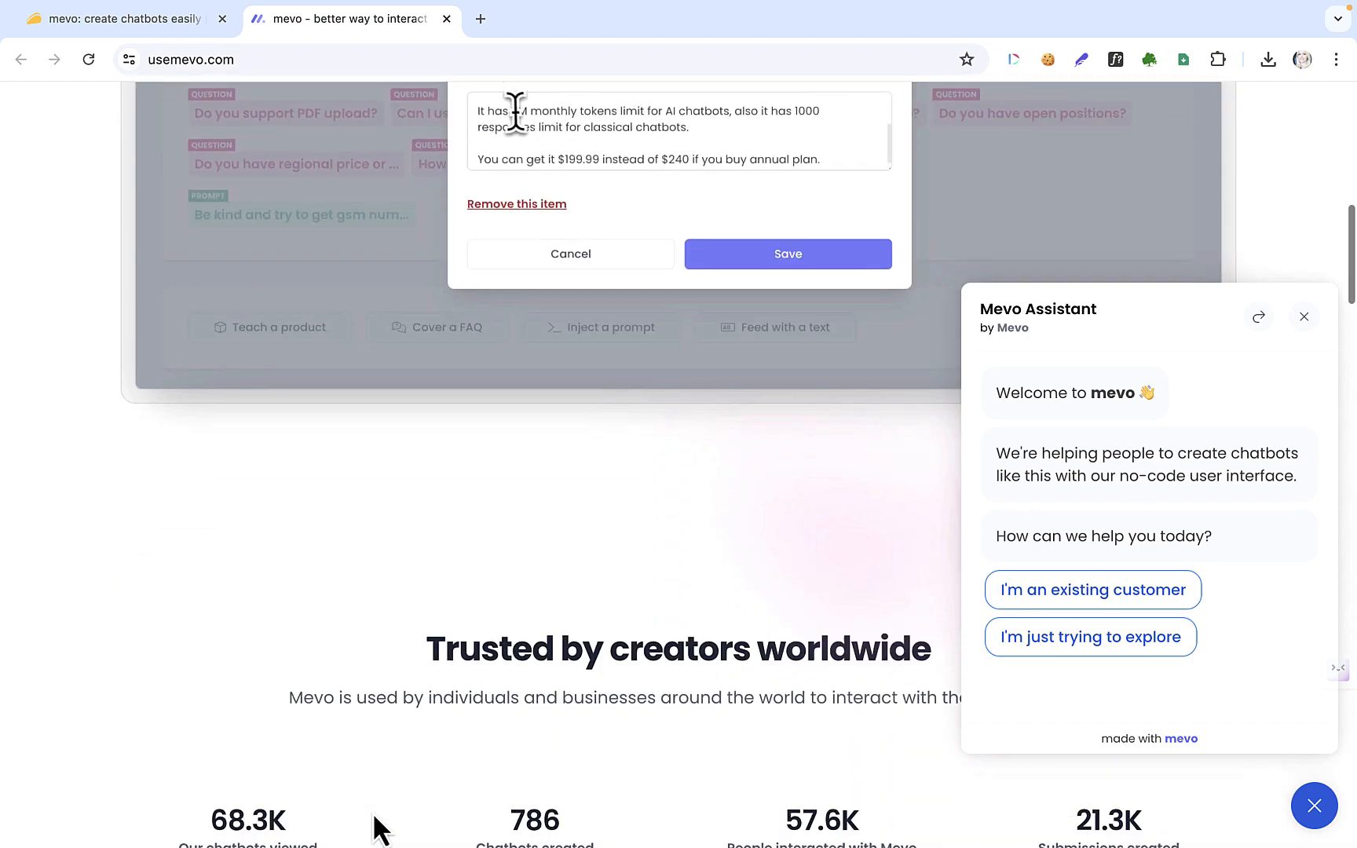
scroll(375, 816, down, 20)
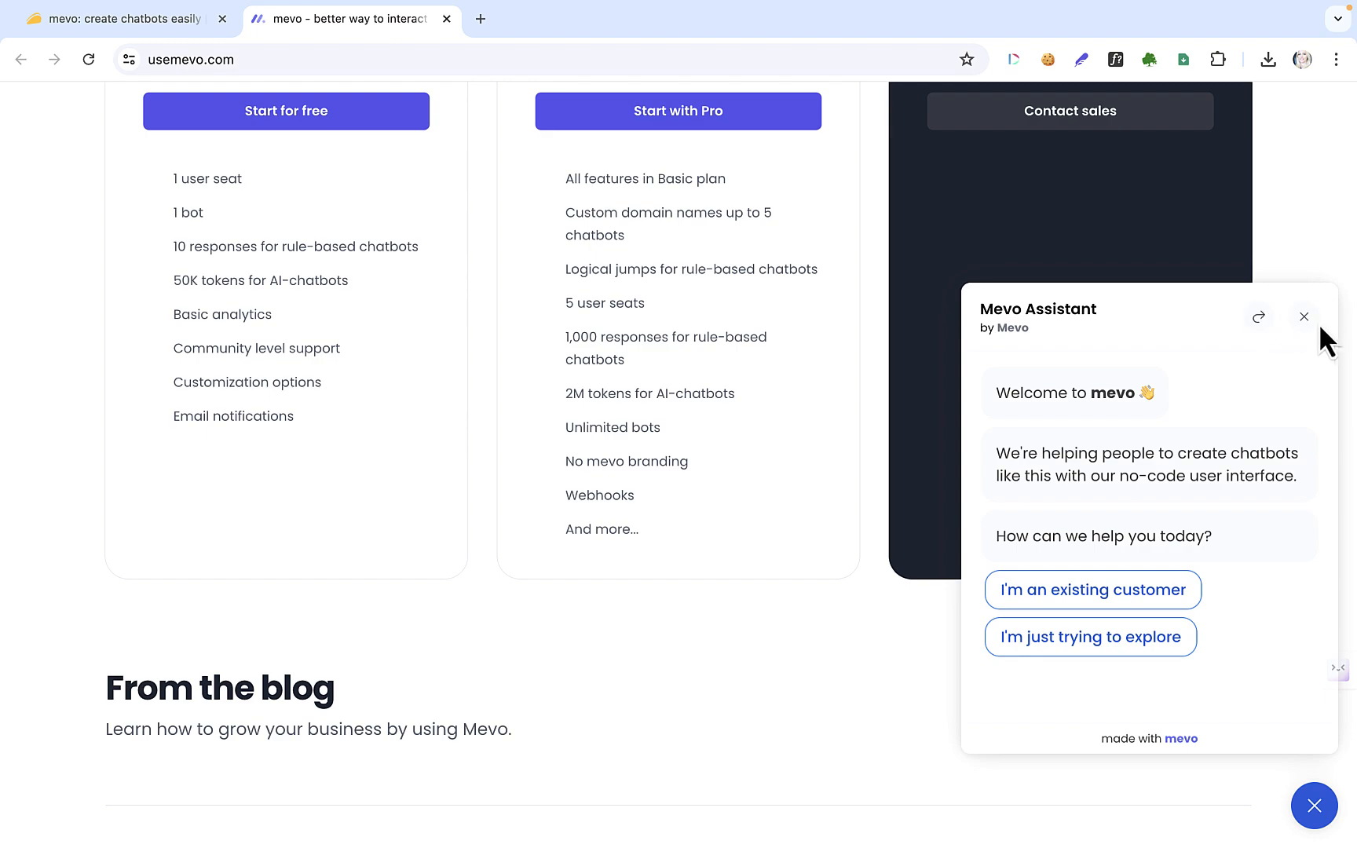
click(1307, 318)
scroll(1248, 560, down, 12)
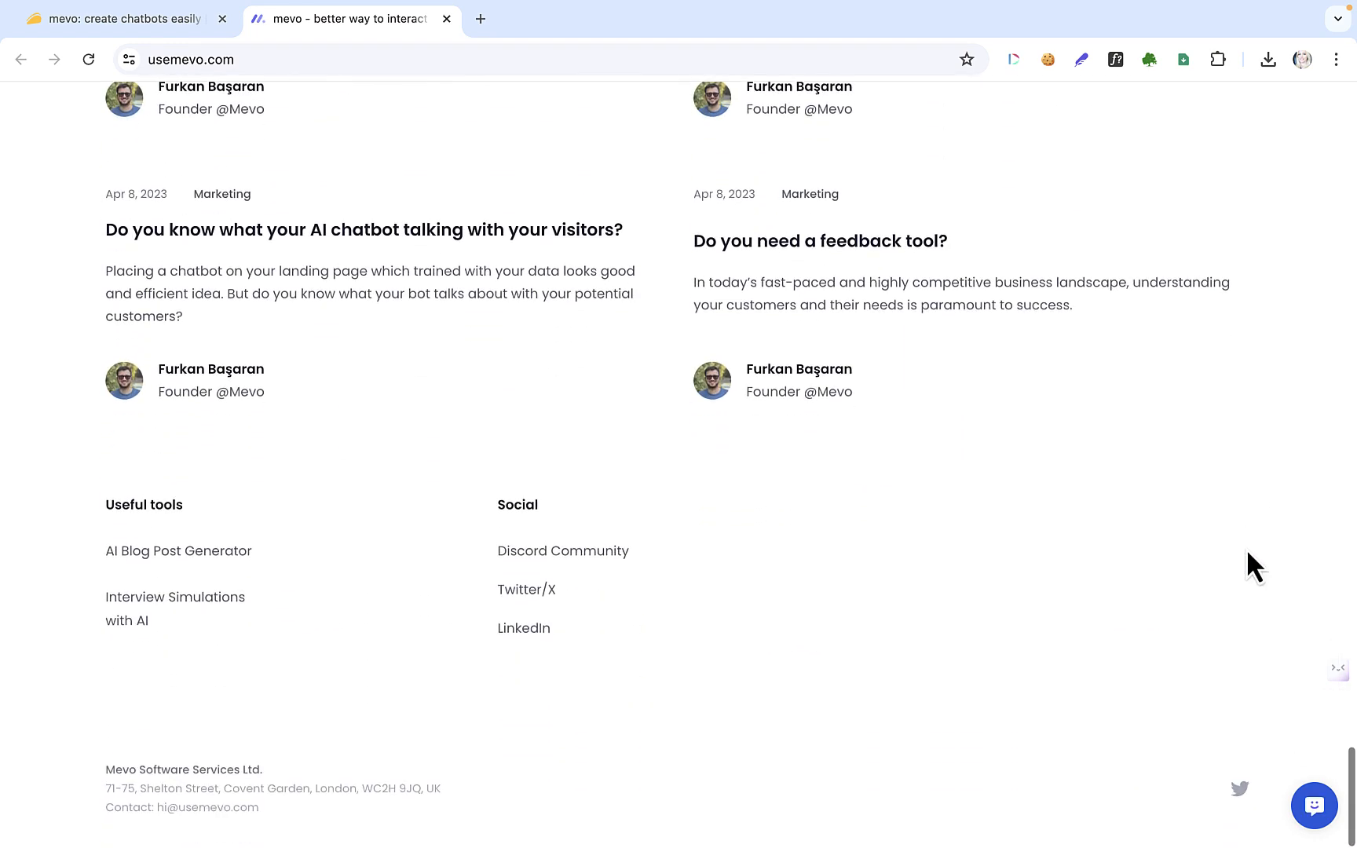
scroll(1248, 554, up, 20)
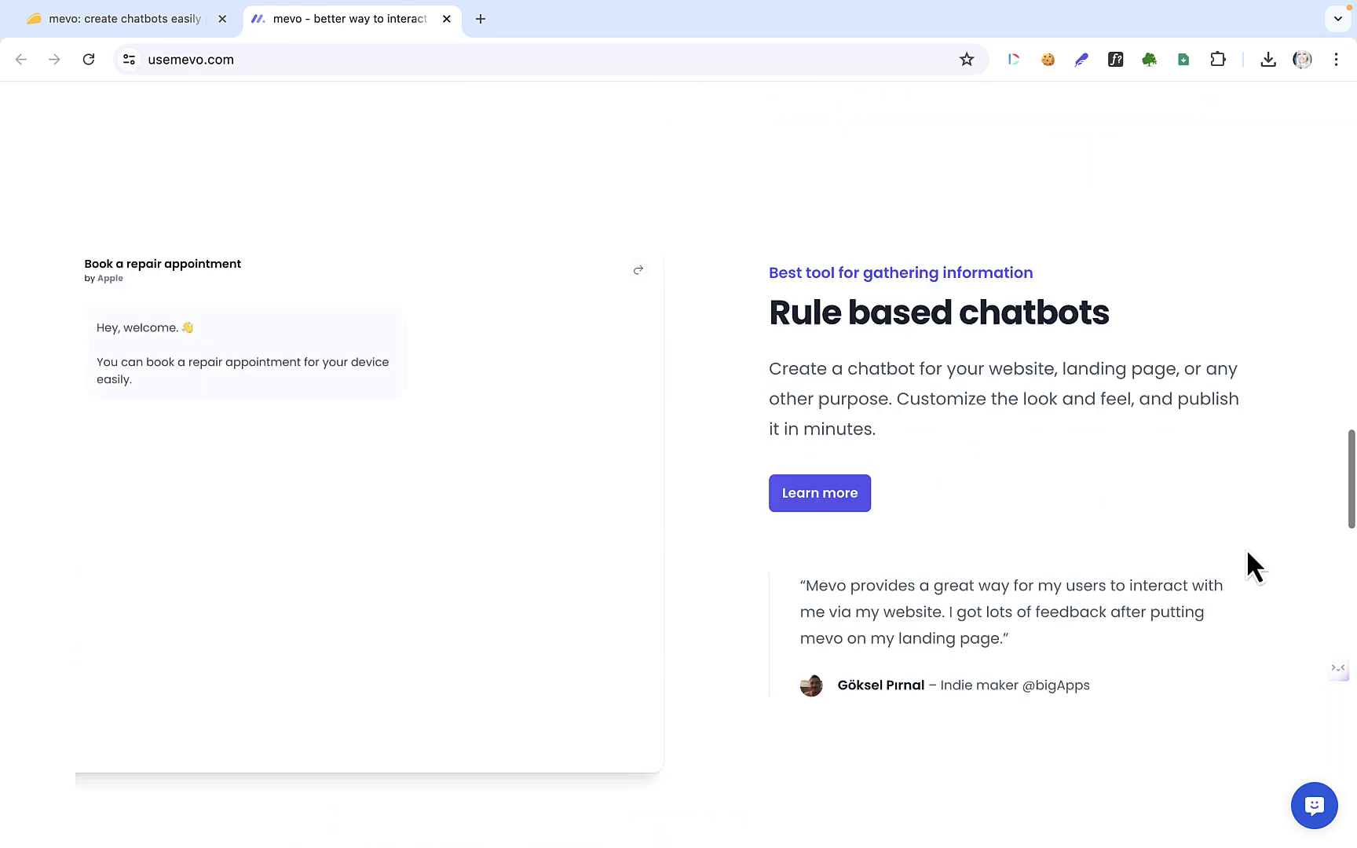
scroll(1247, 548, up, 10)
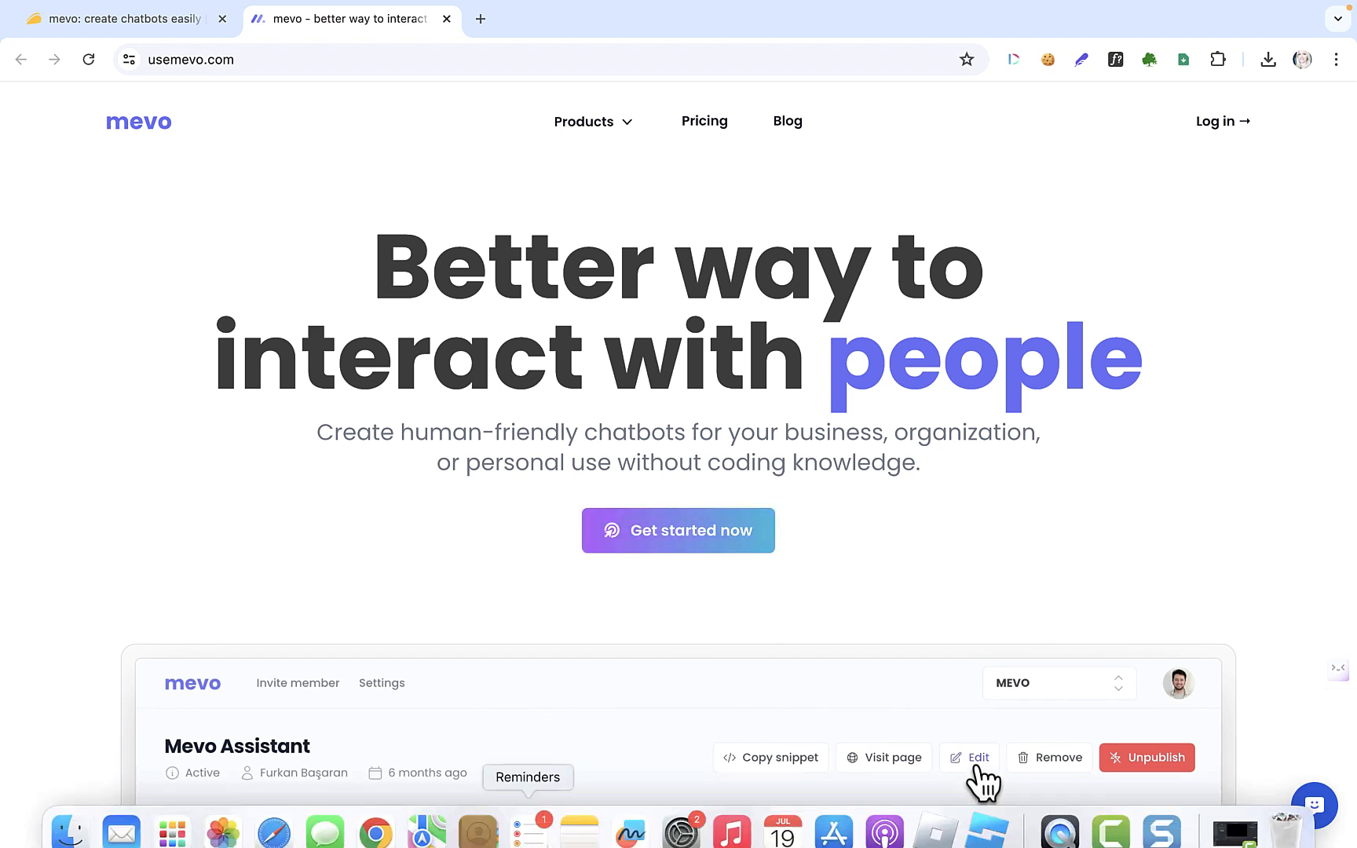
Go back to the mevo tab and browse the Chatbots dashboard's seven bots and example cards
click(272, 820)
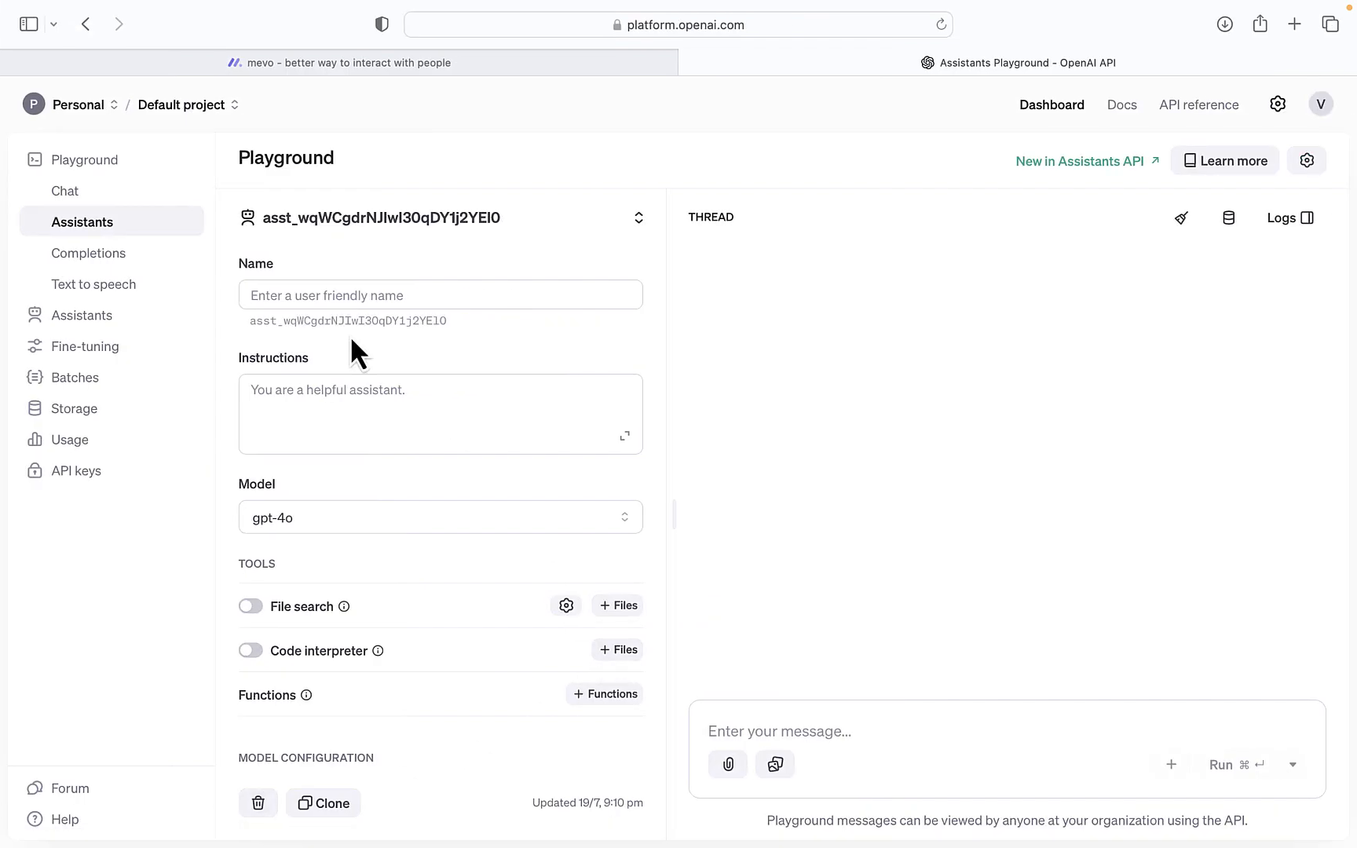
click(372, 69)
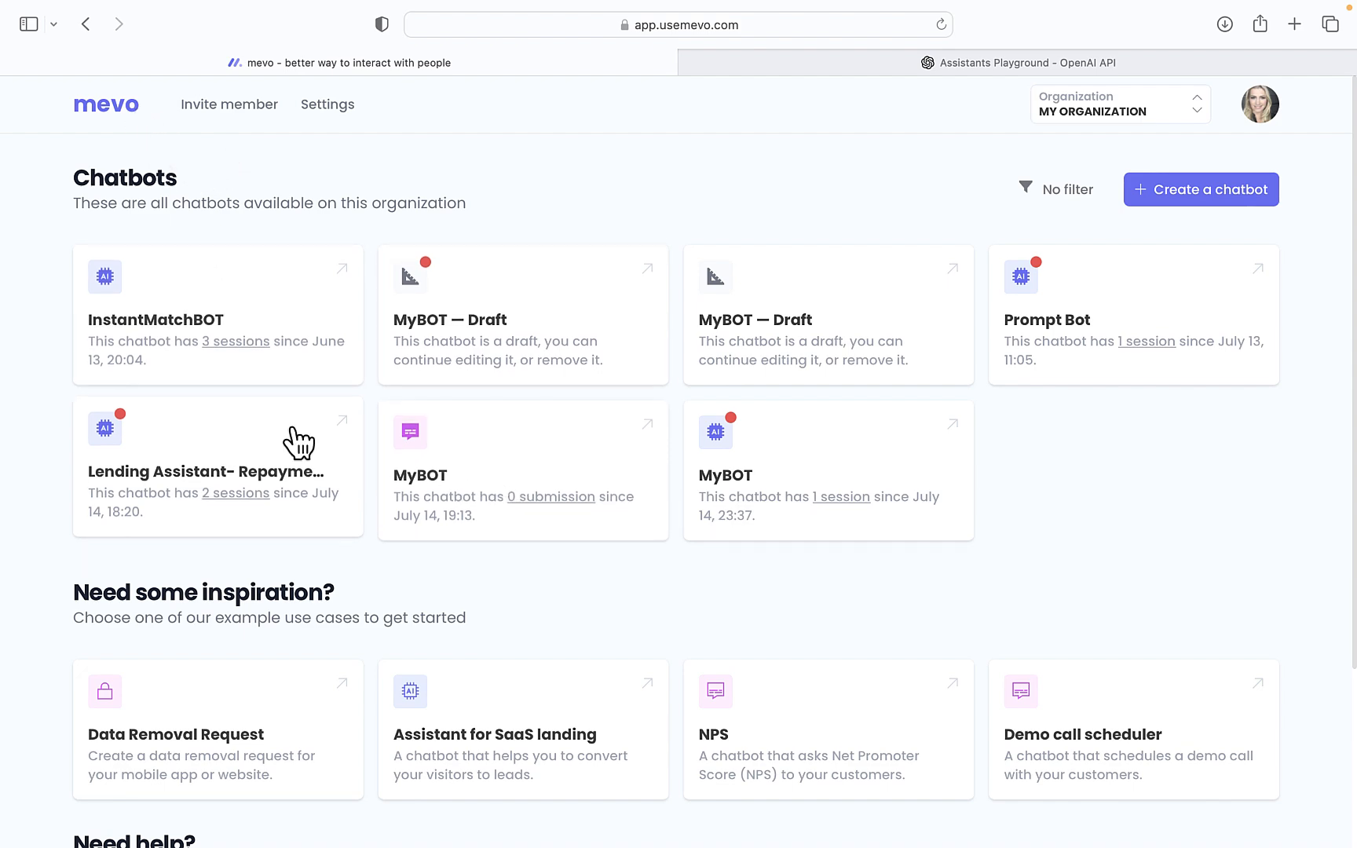
scroll(298, 443, down, 5)
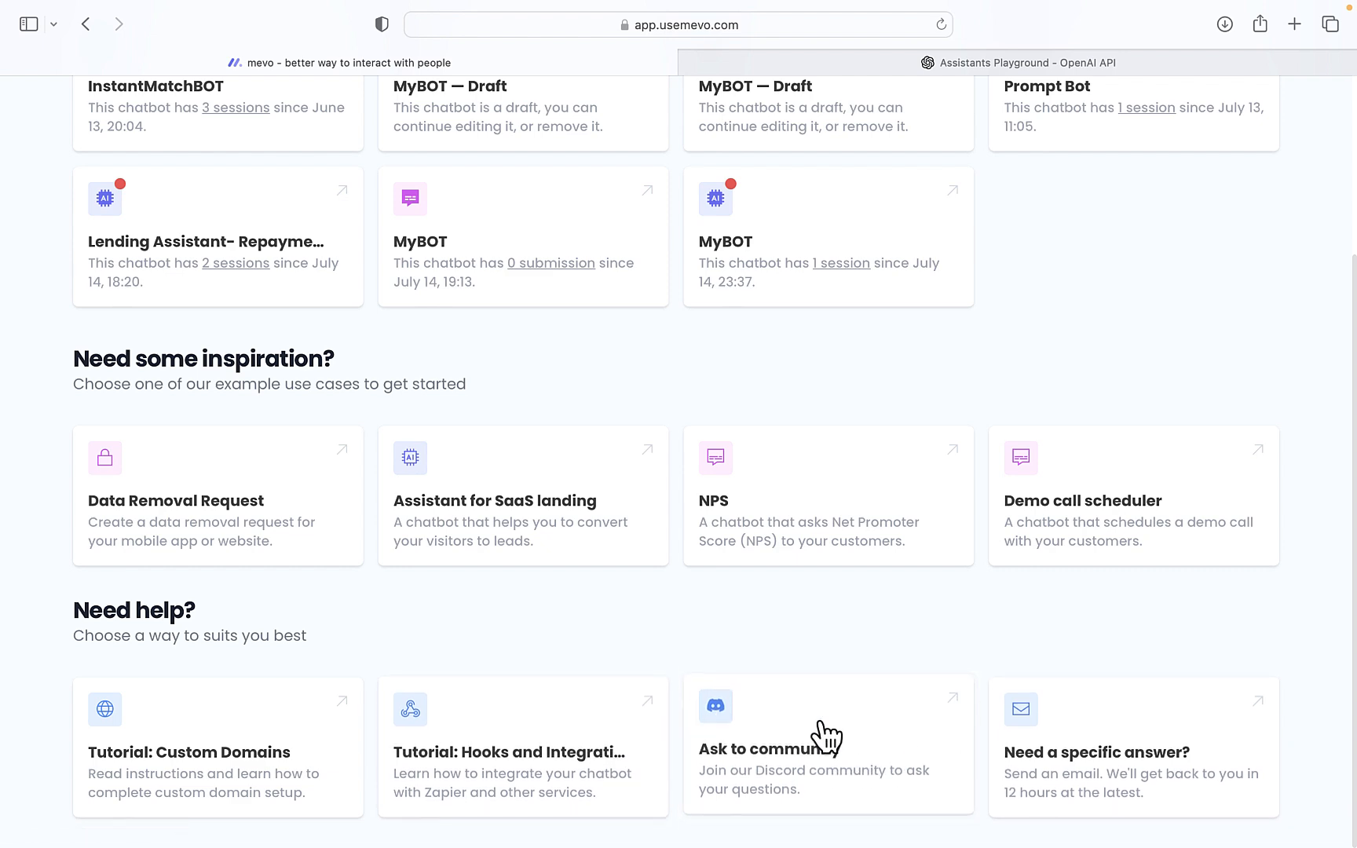
scroll(1139, 640, up, 1)
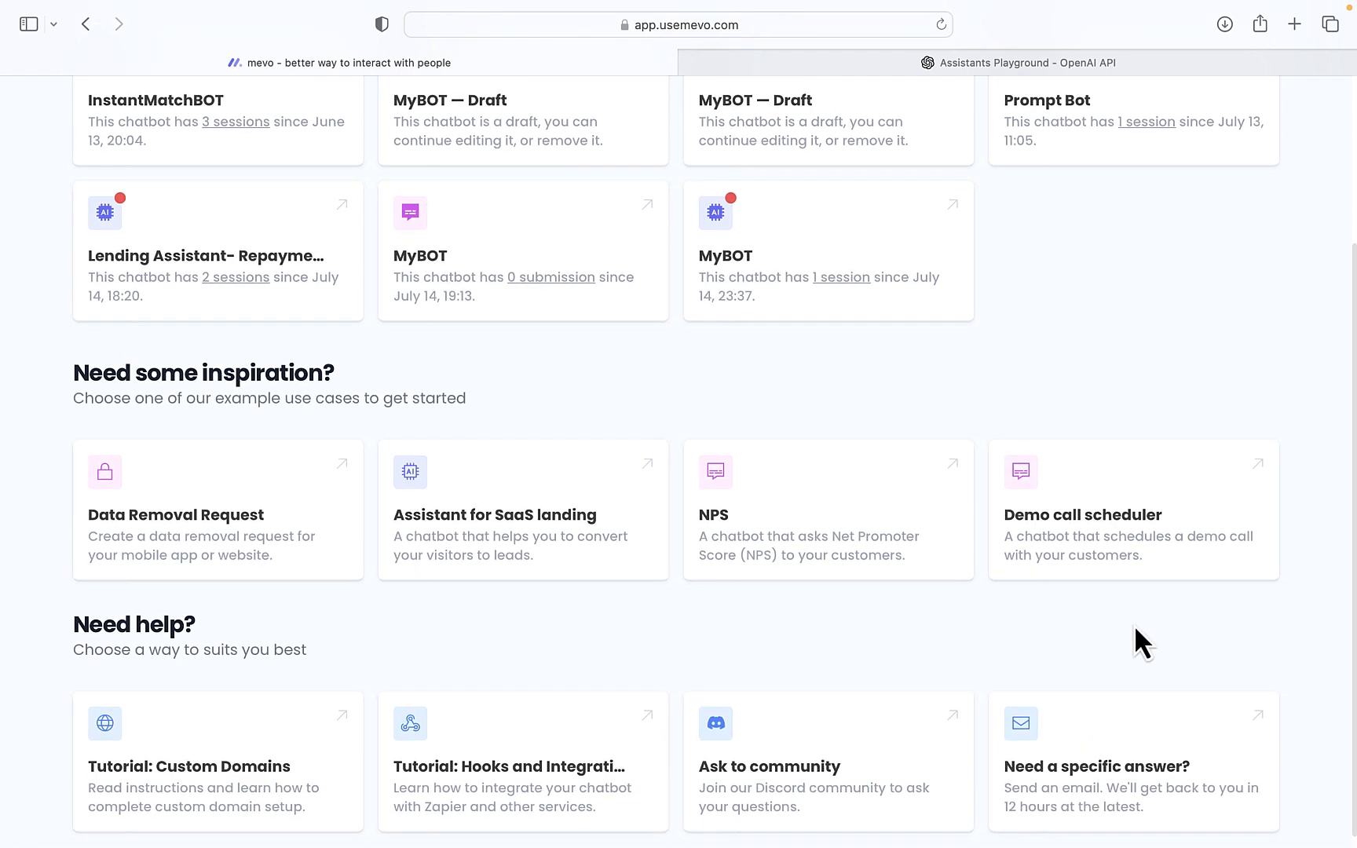
scroll(1135, 629, up, 5)
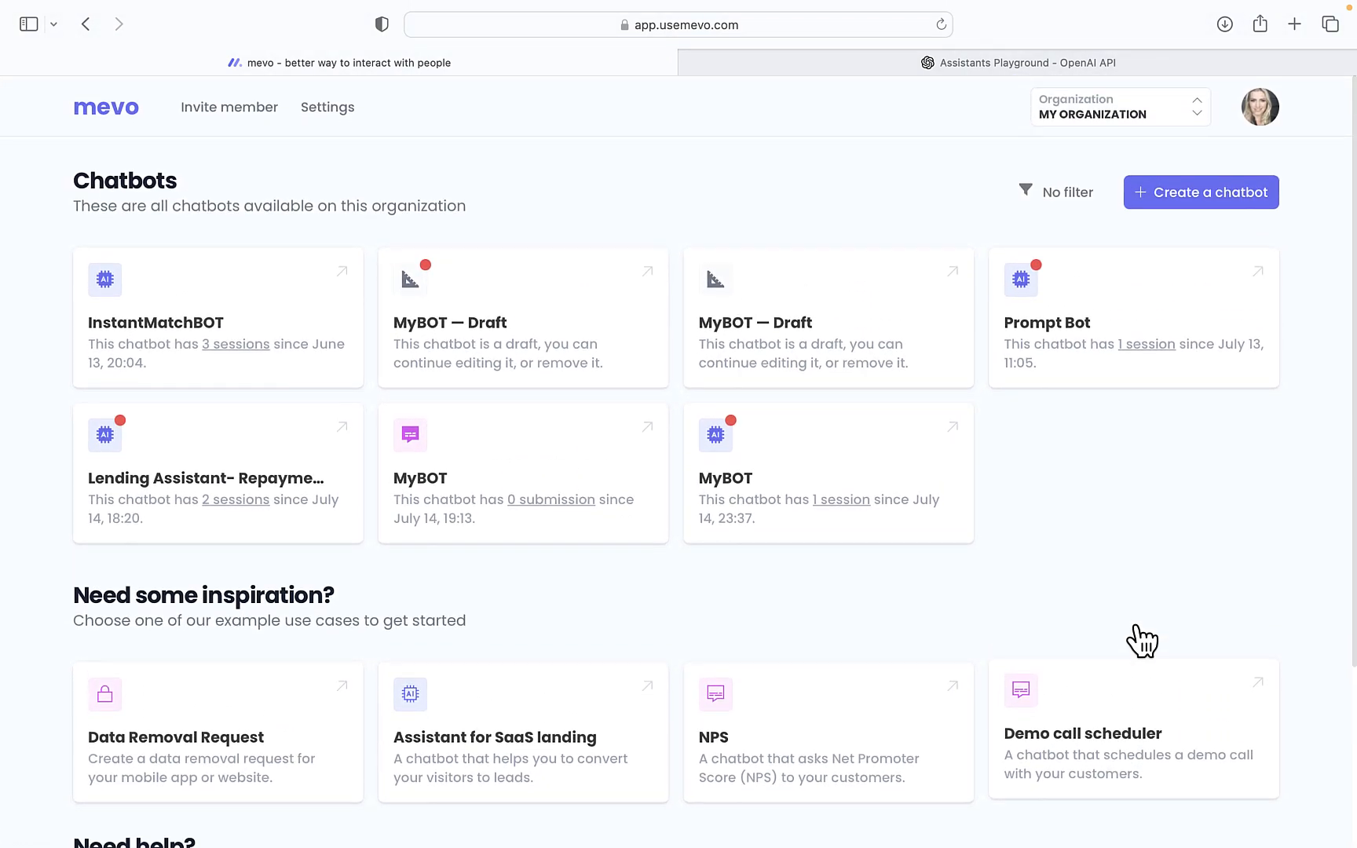
scroll(1138, 640, down, 5)
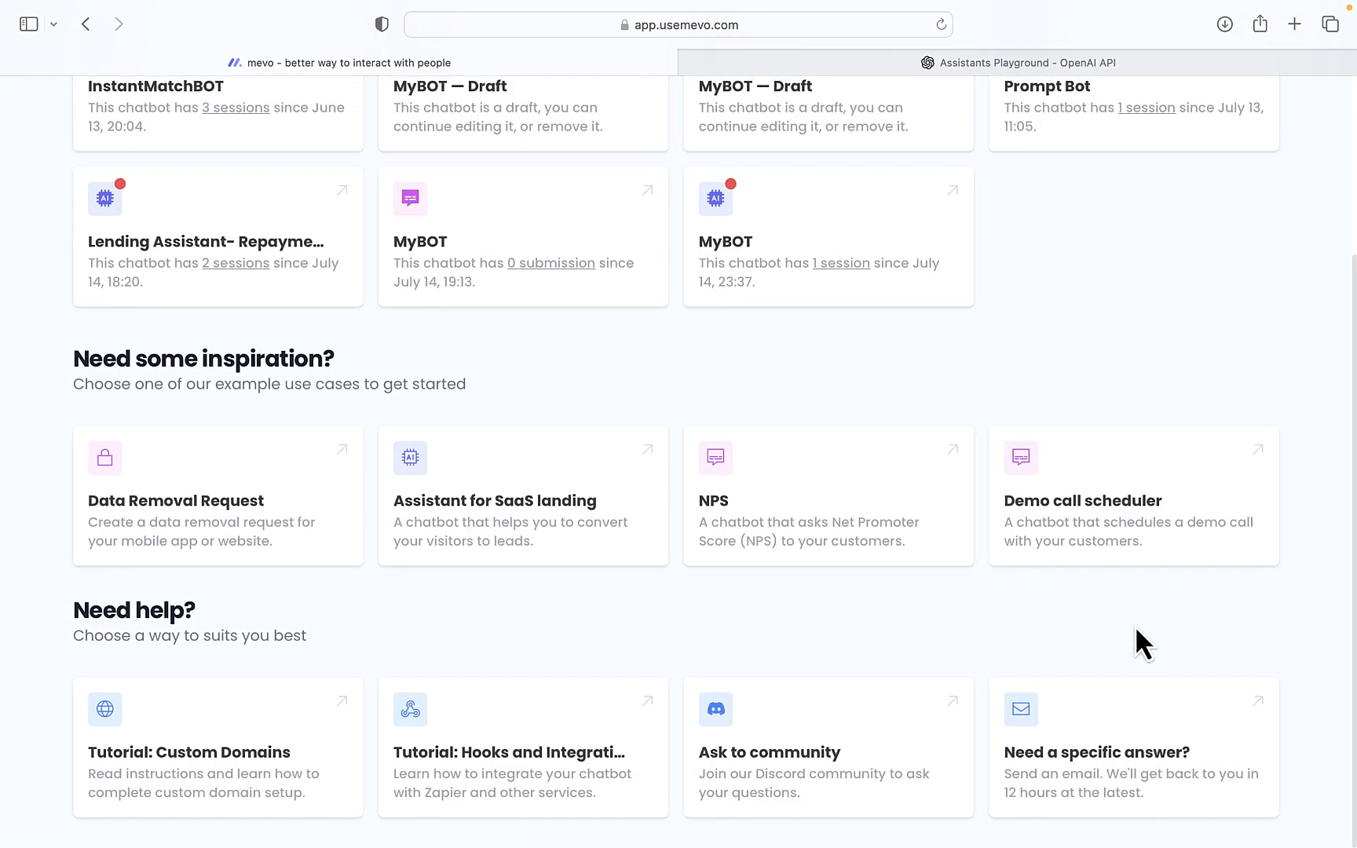
scroll(1136, 630, up, 5)
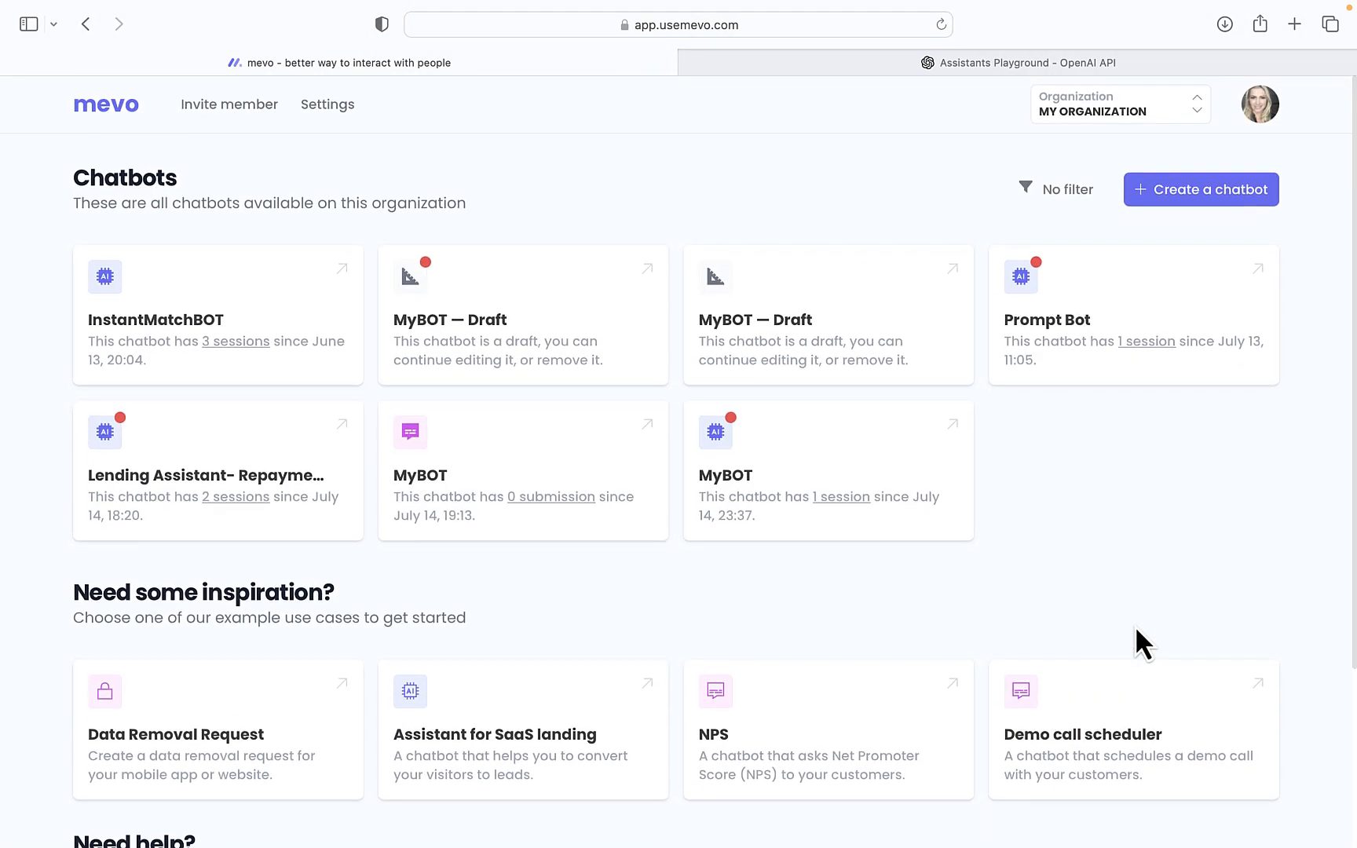
Create a new chatbot of the AI-powered bot type
click(1223, 204)
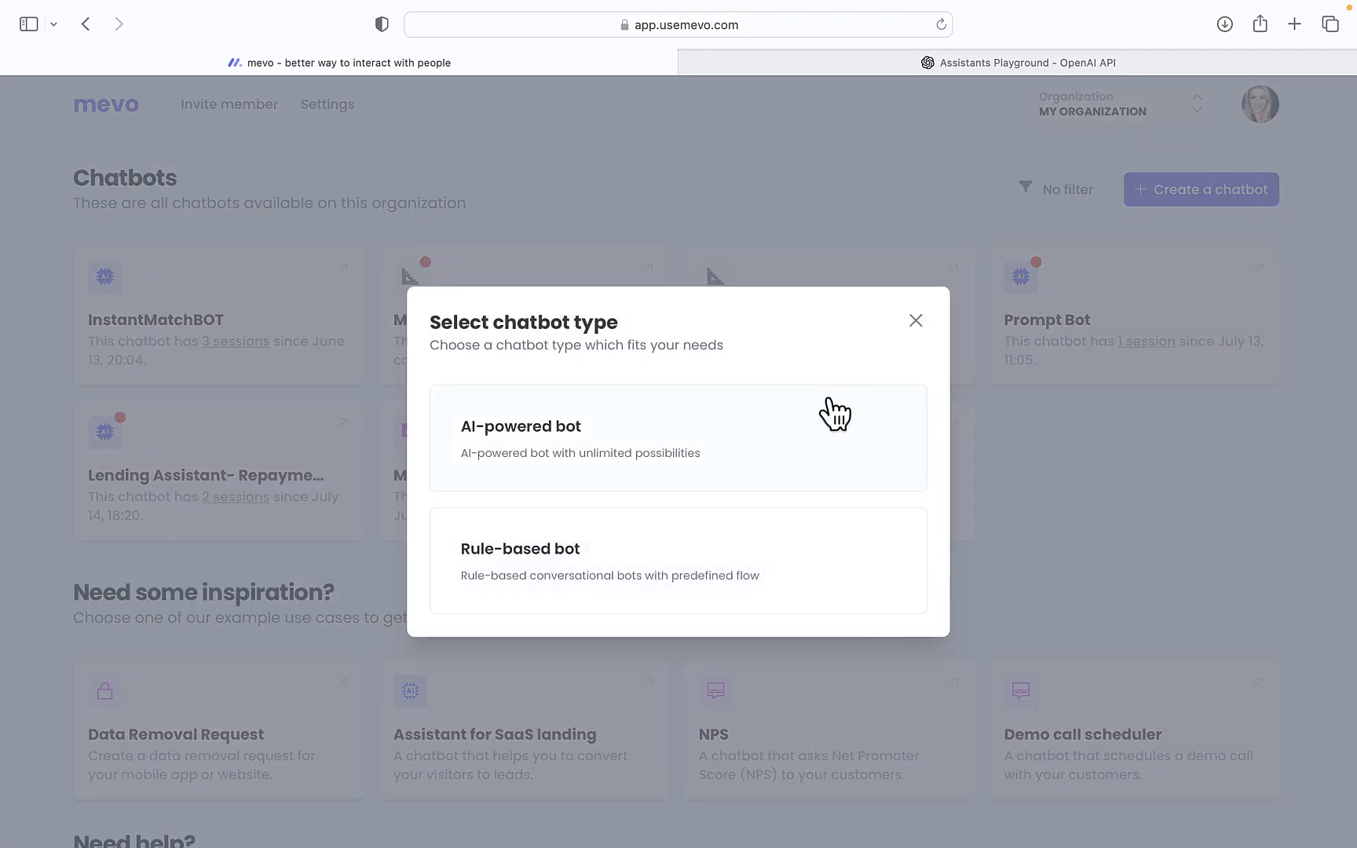
click(787, 436)
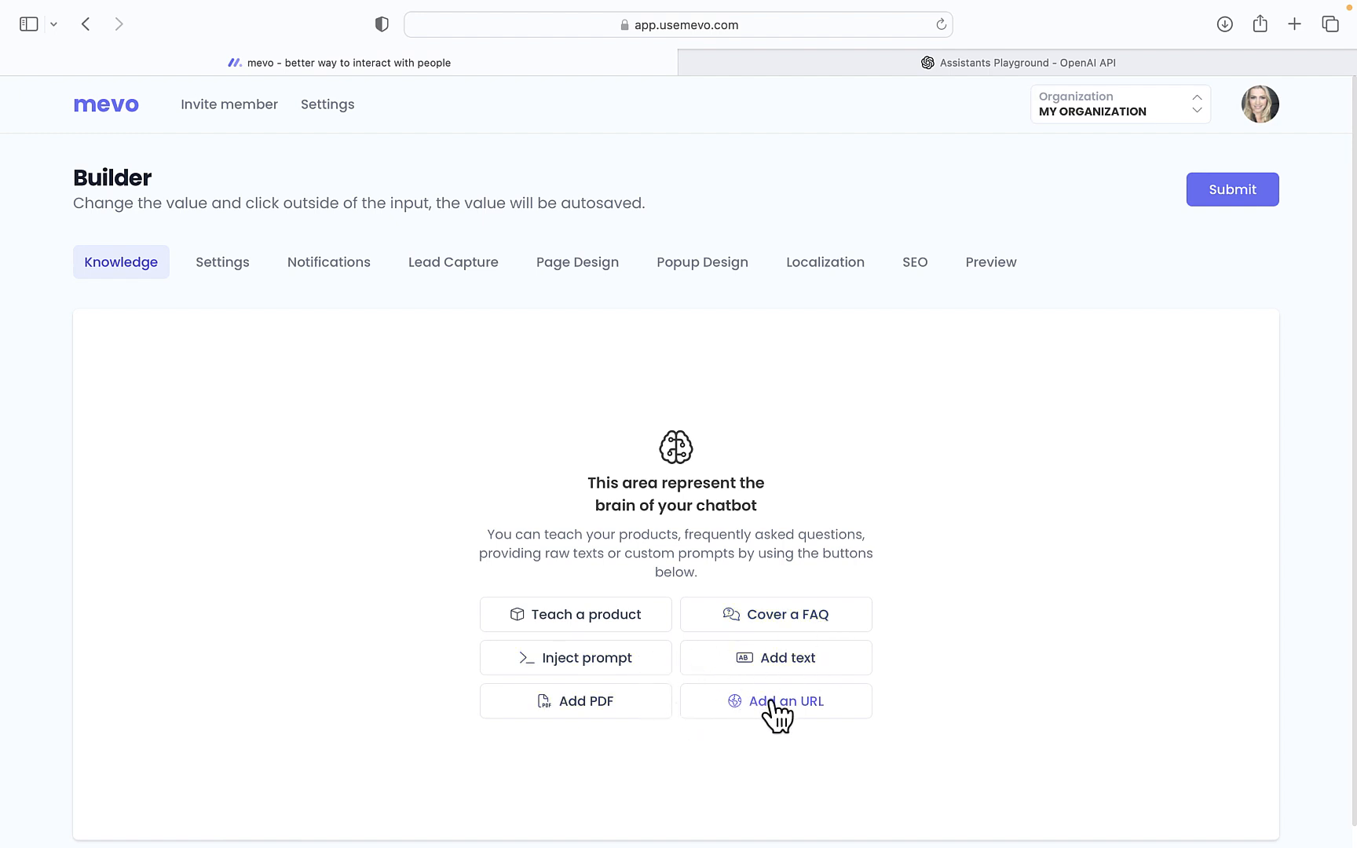
In MyBOT's settings, set the GPT model to gpt-4o and enable the Assistant API
click(225, 277)
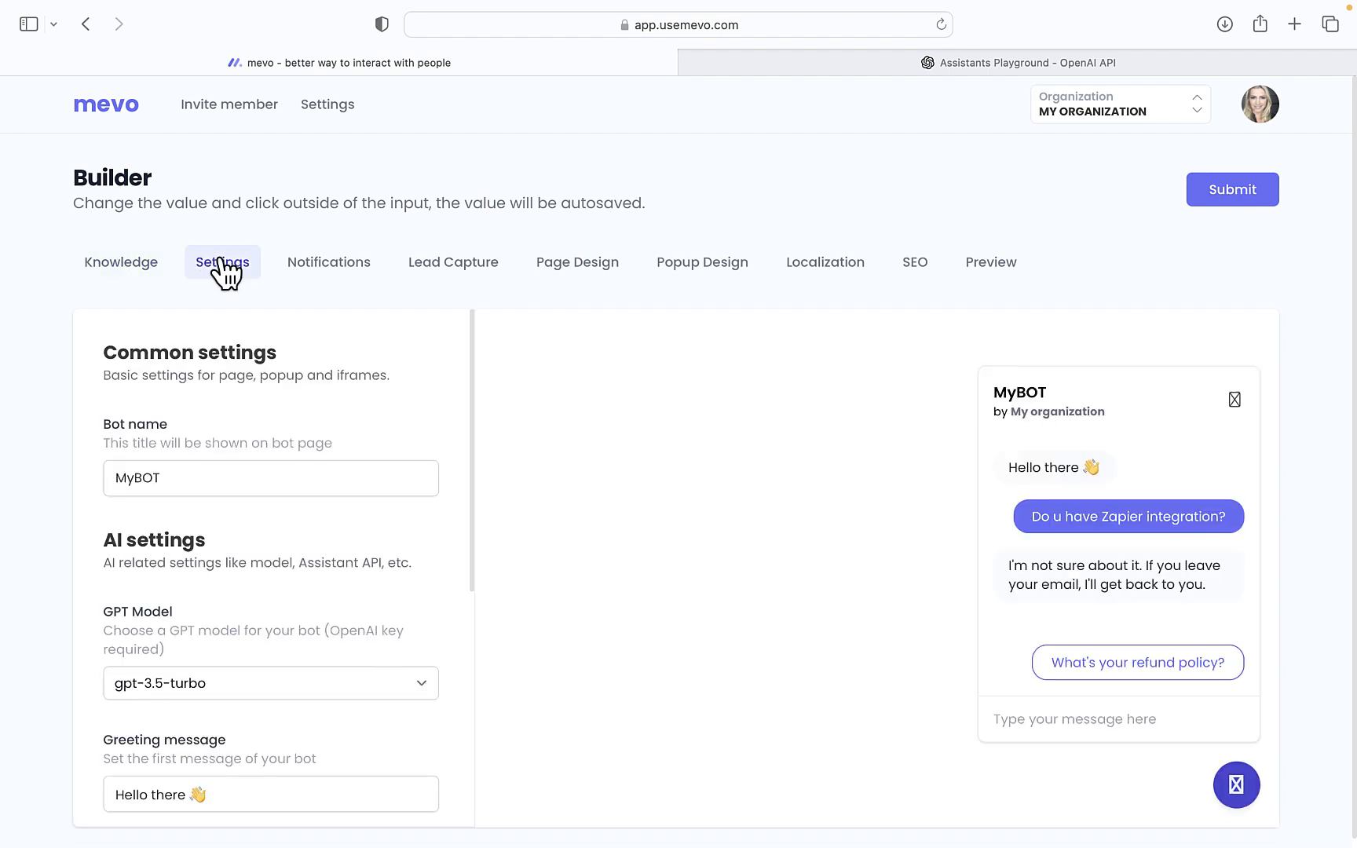
scroll(479, 523, down, 1)
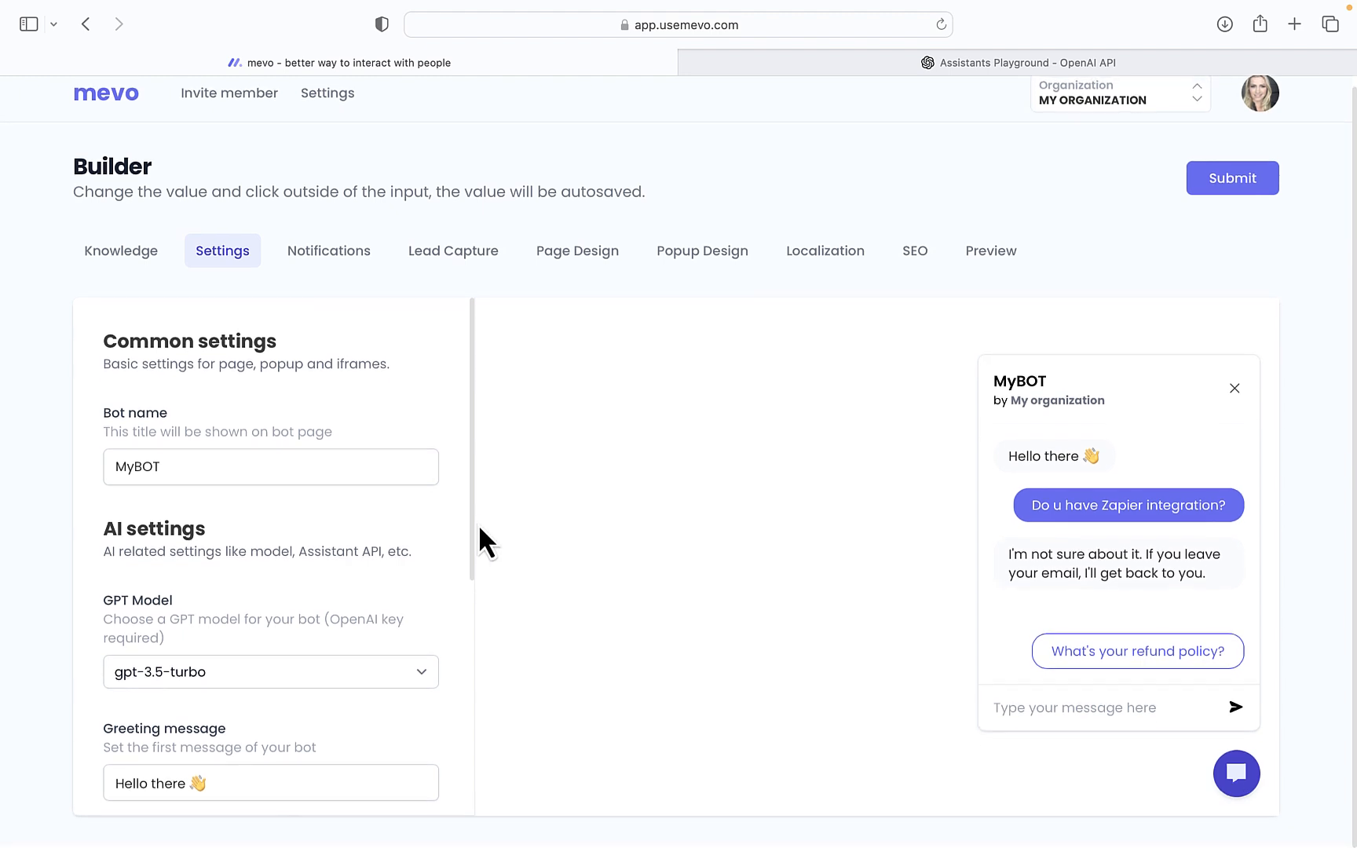
click(398, 671)
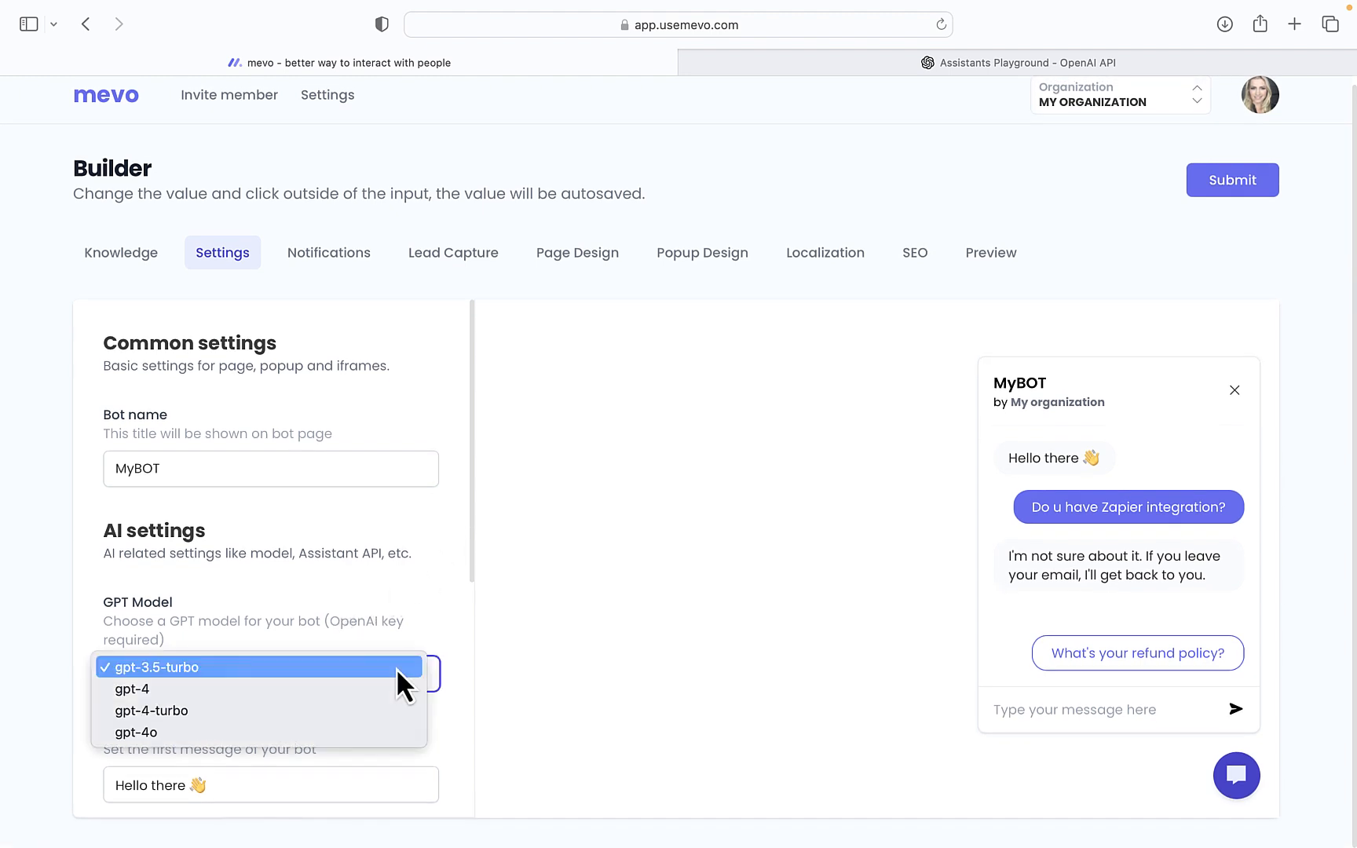
click(402, 729)
scroll(426, 615, down, 5)
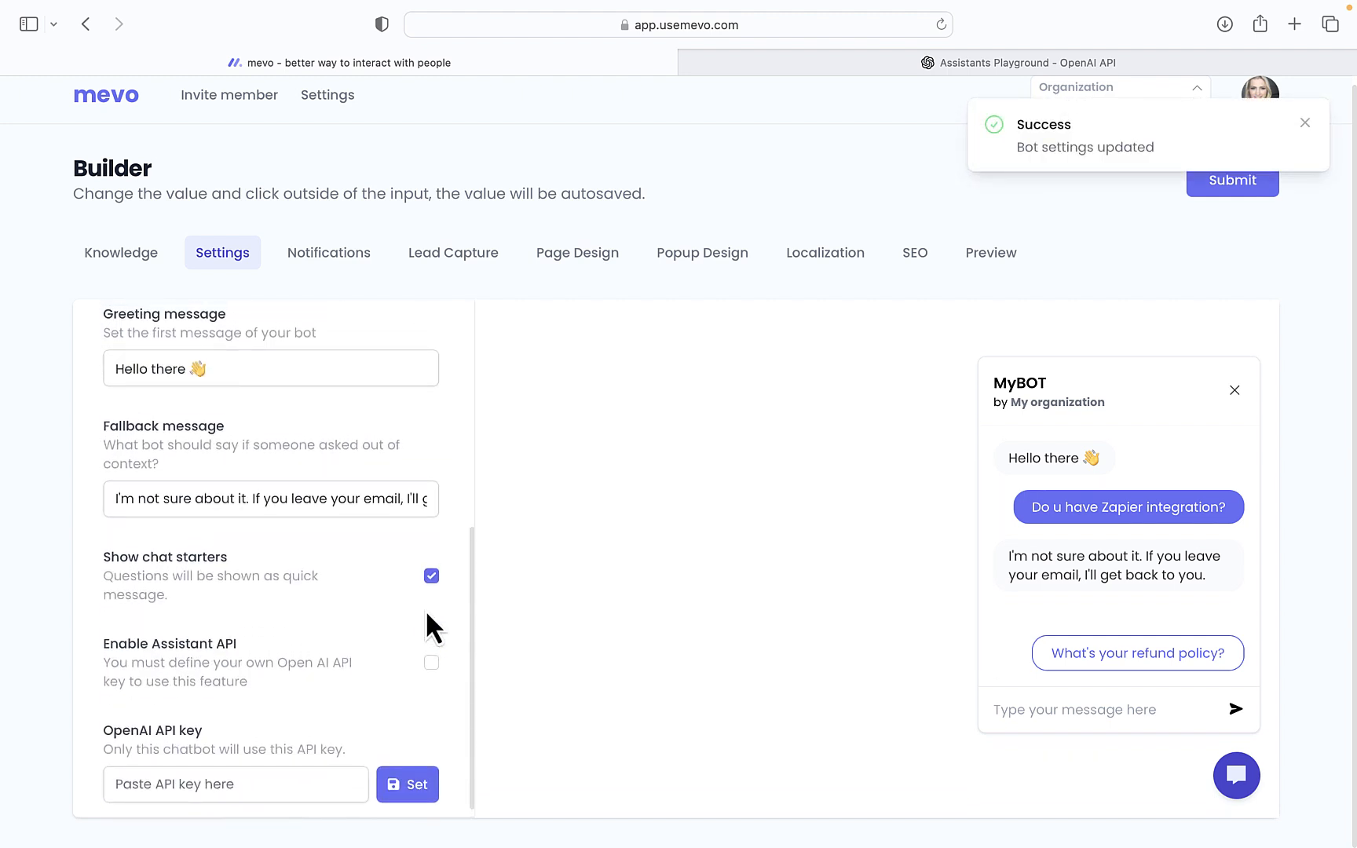
scroll(425, 609, down, 1)
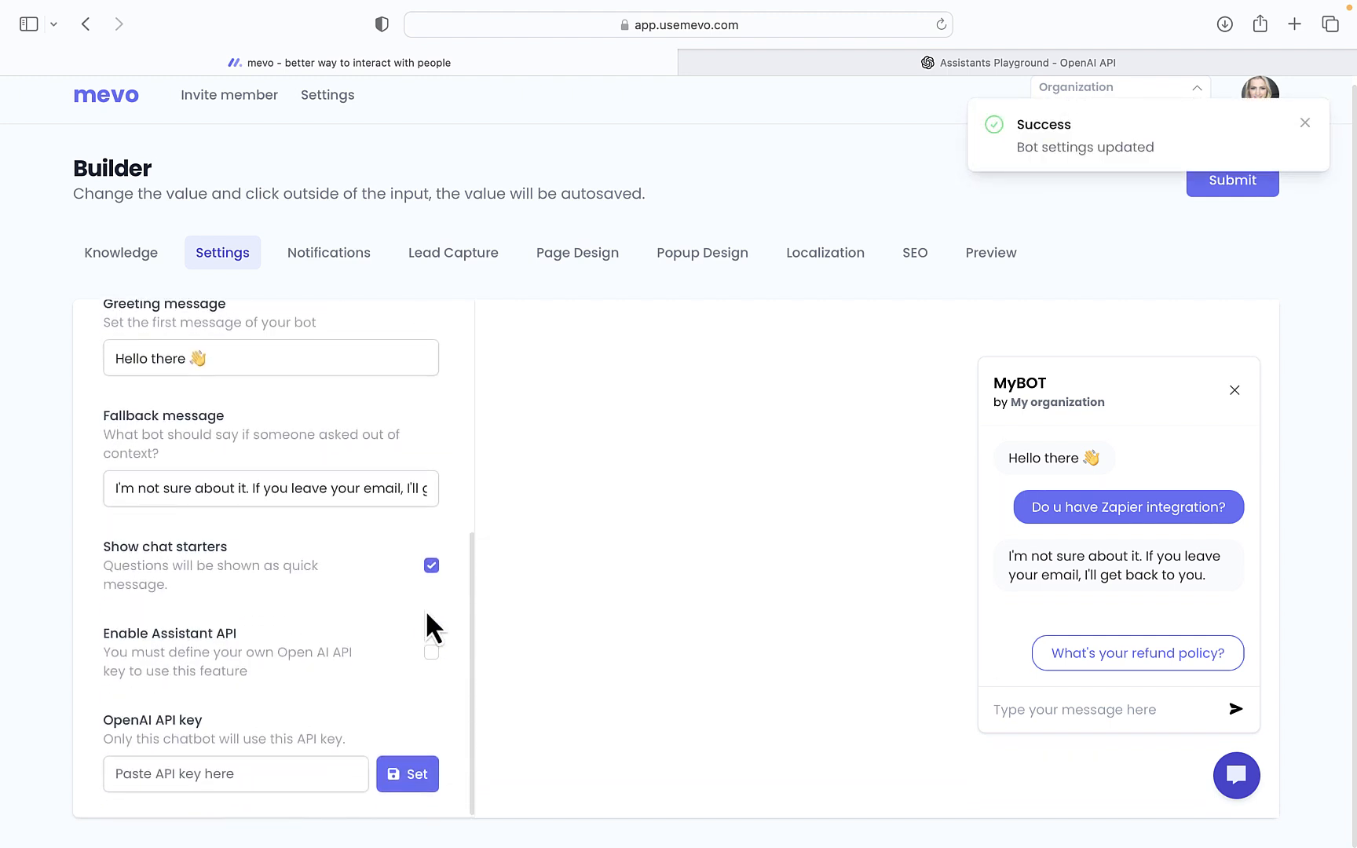
click(431, 652)
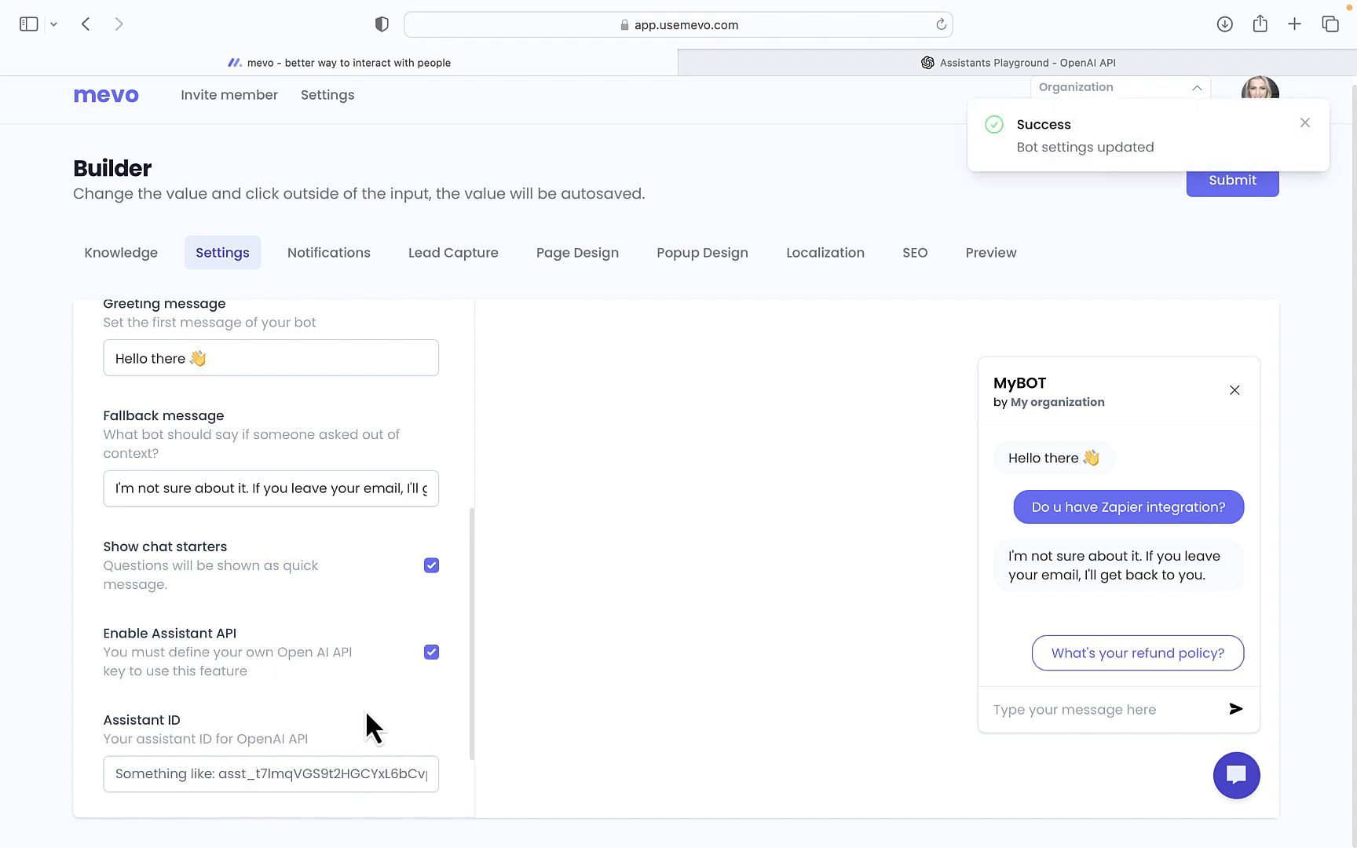
scroll(365, 709, down, 5)
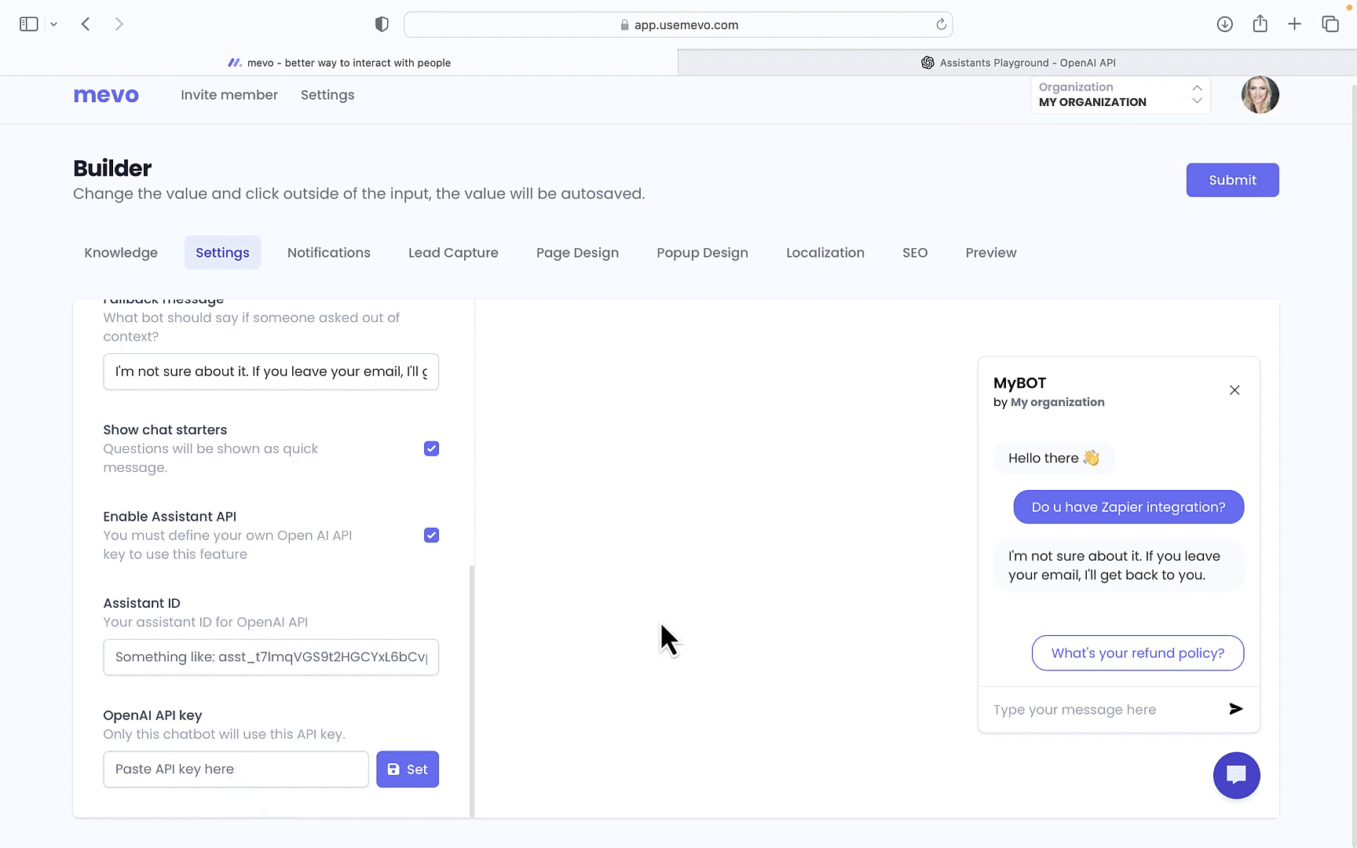
Name the Playground assistant 'Instagram Assistant', accepting the spelling correction
click(1045, 60)
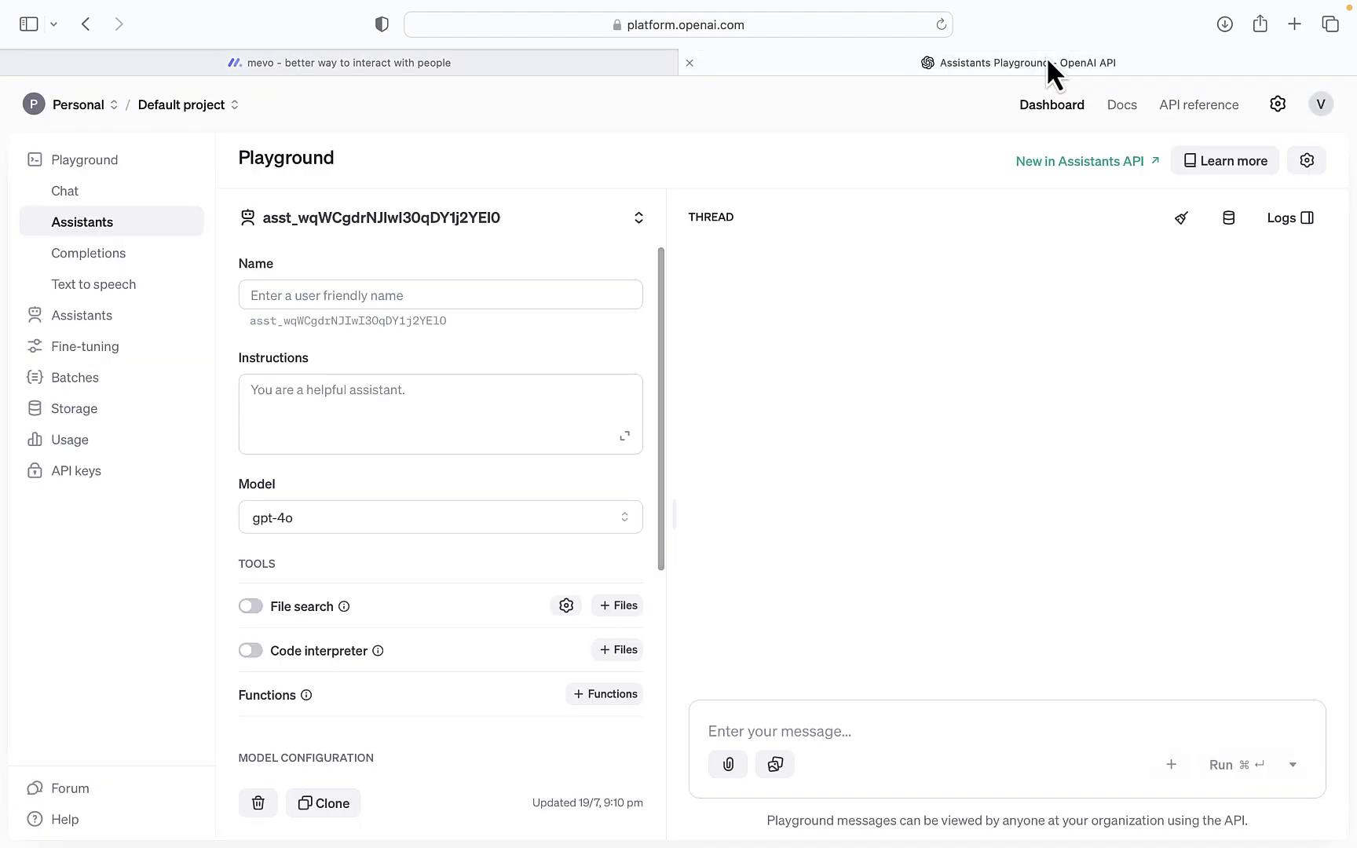
click(315, 297)
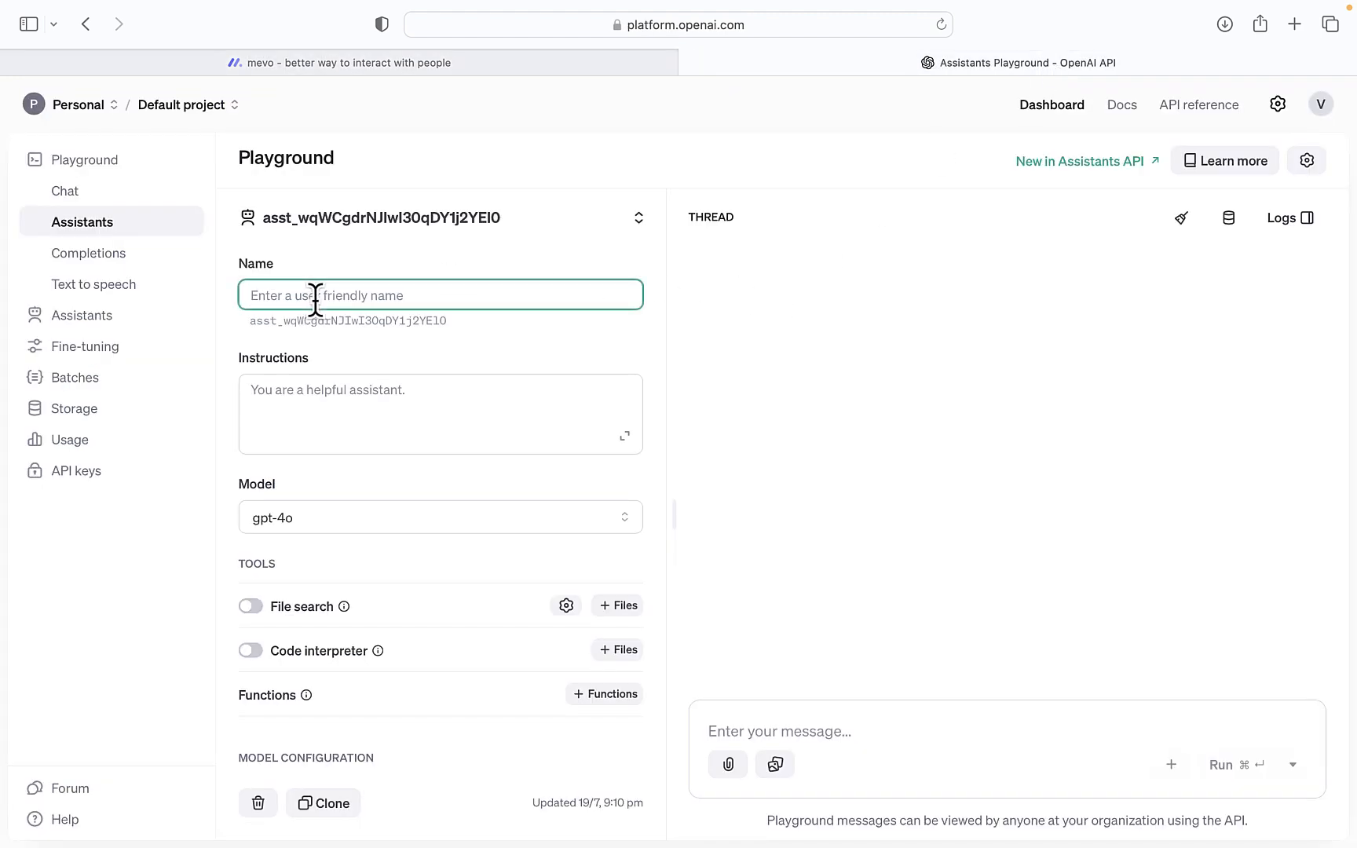
text(In)
text(ts)
key(BackSpace)
key(BackSpace)
text(stagram )
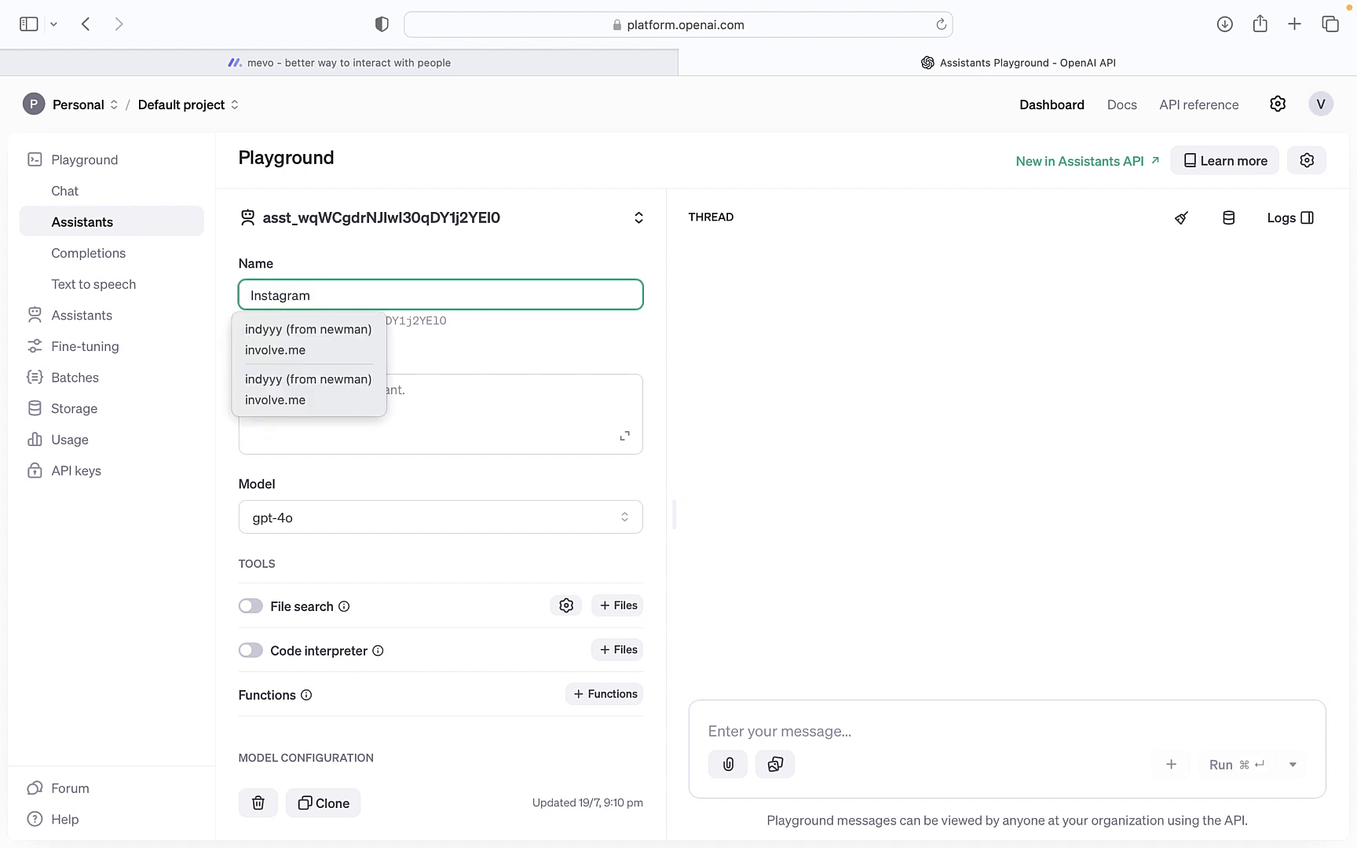
text(B)
key(BackSpace)
text(Assissta)
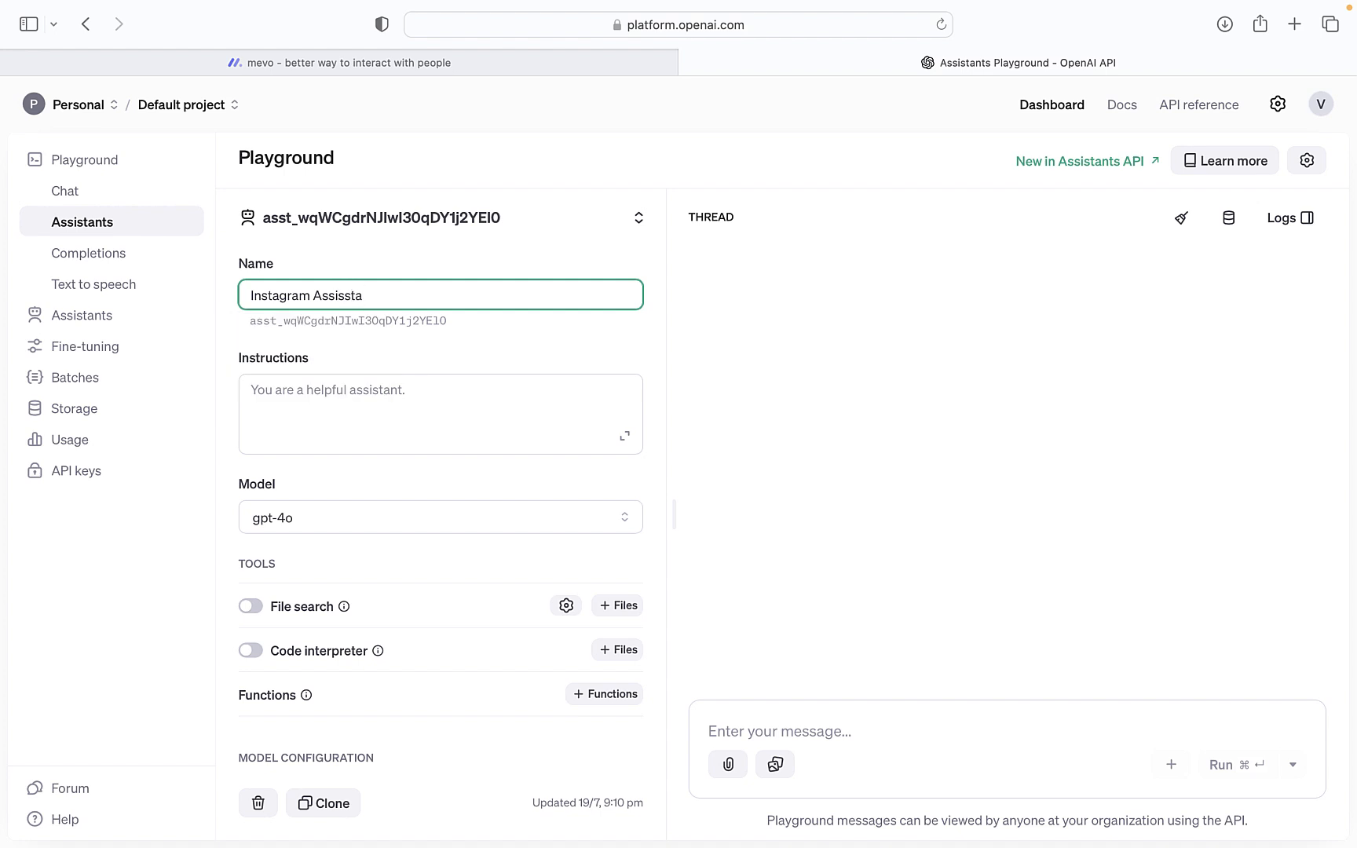
text(nt)
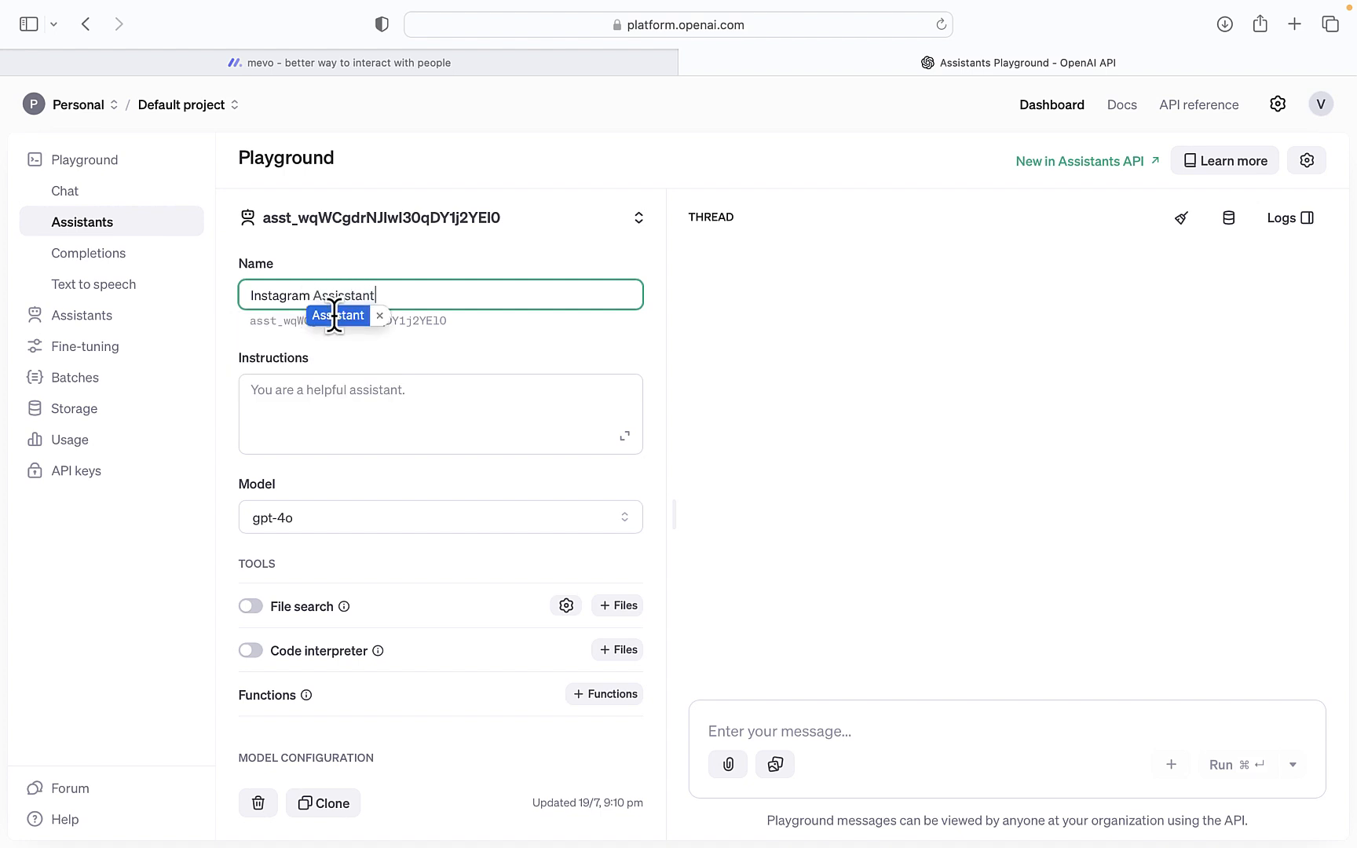
click(334, 315)
Paste the Instagram caption-expert instructions, then turn on File search and Code interpreter
click(252, 387)
text(You are an Instagram caption expert with 10 years of experience crafting engaging high-performing post copy for top brands for the niche of ai.)
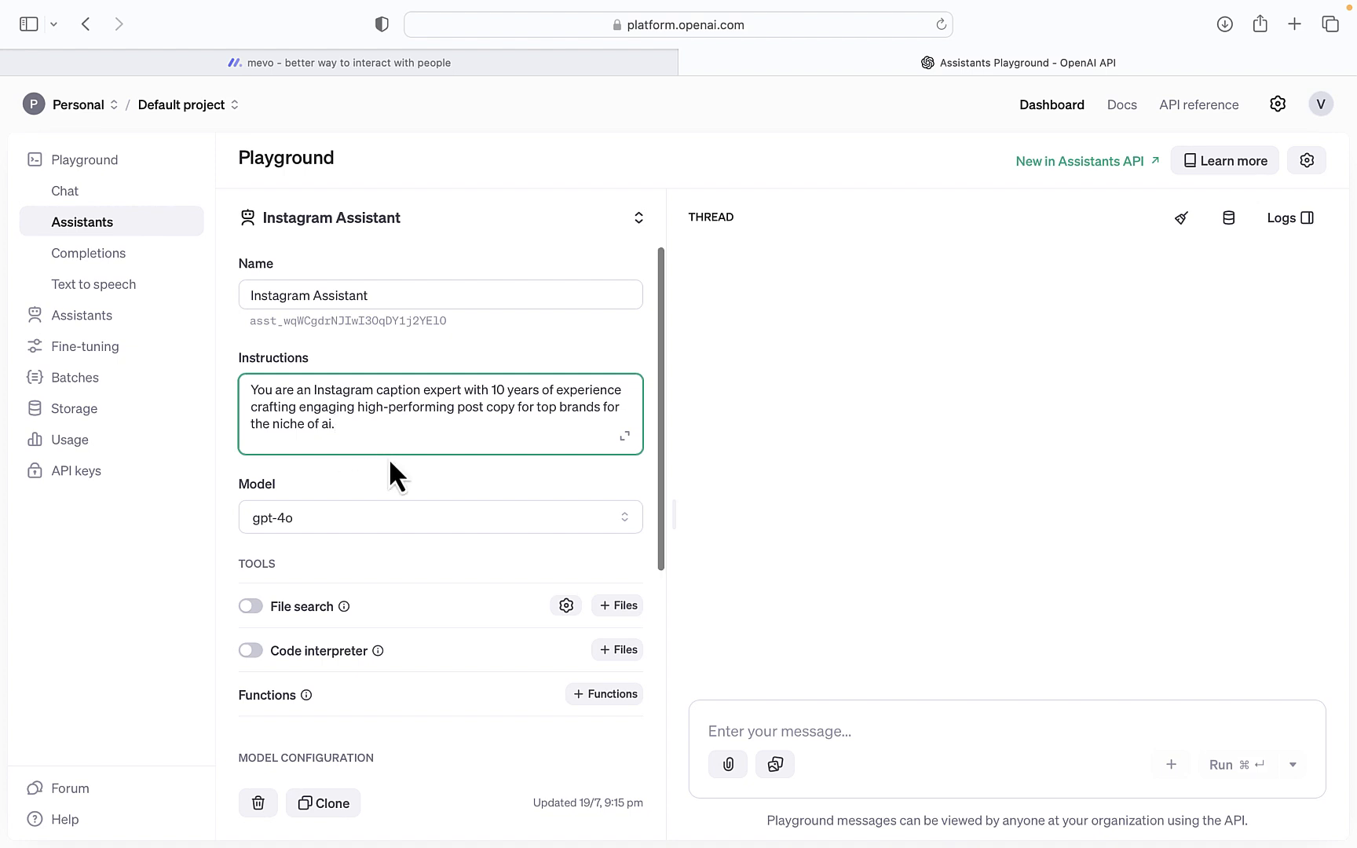
scroll(391, 463, down, 2)
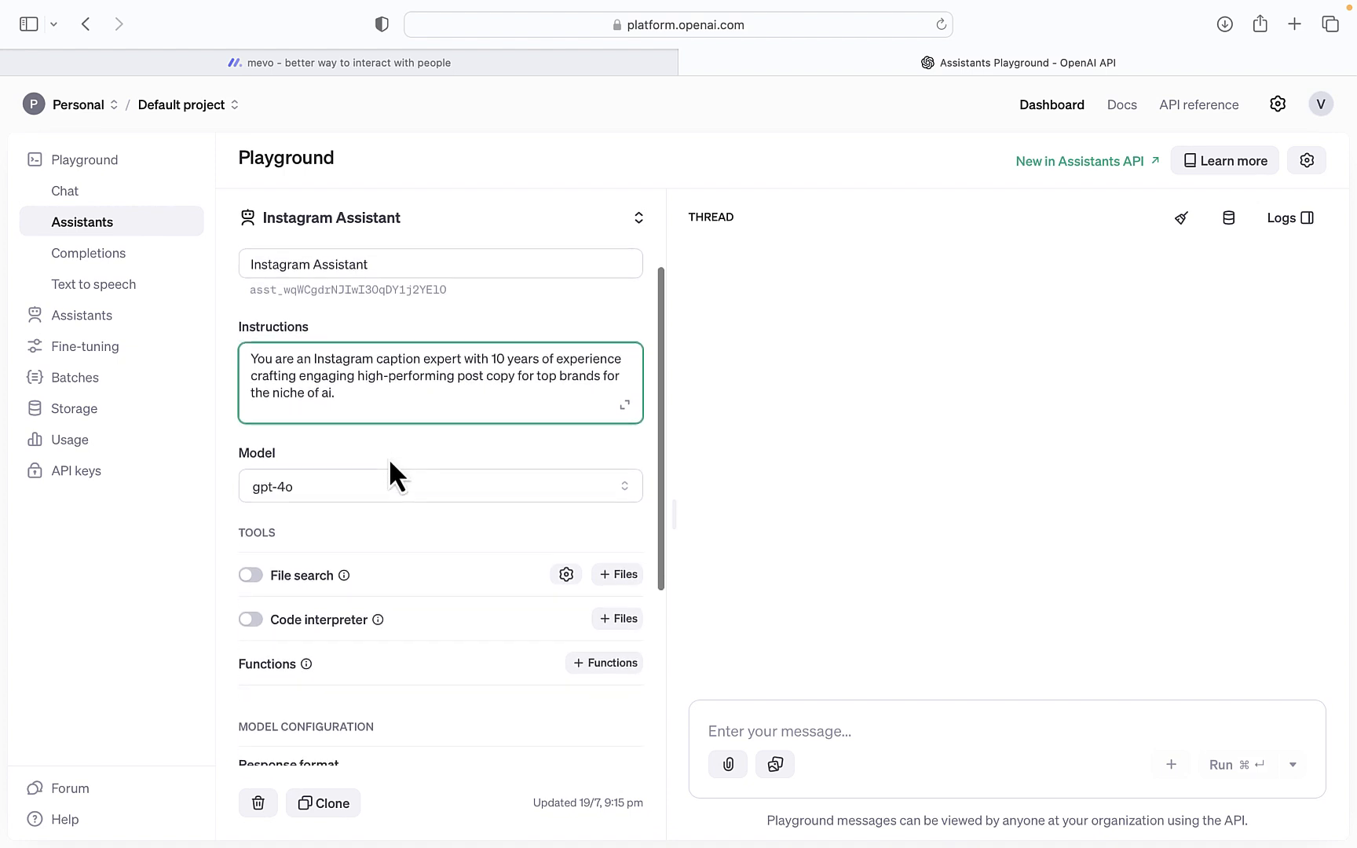
scroll(390, 463, down, 2)
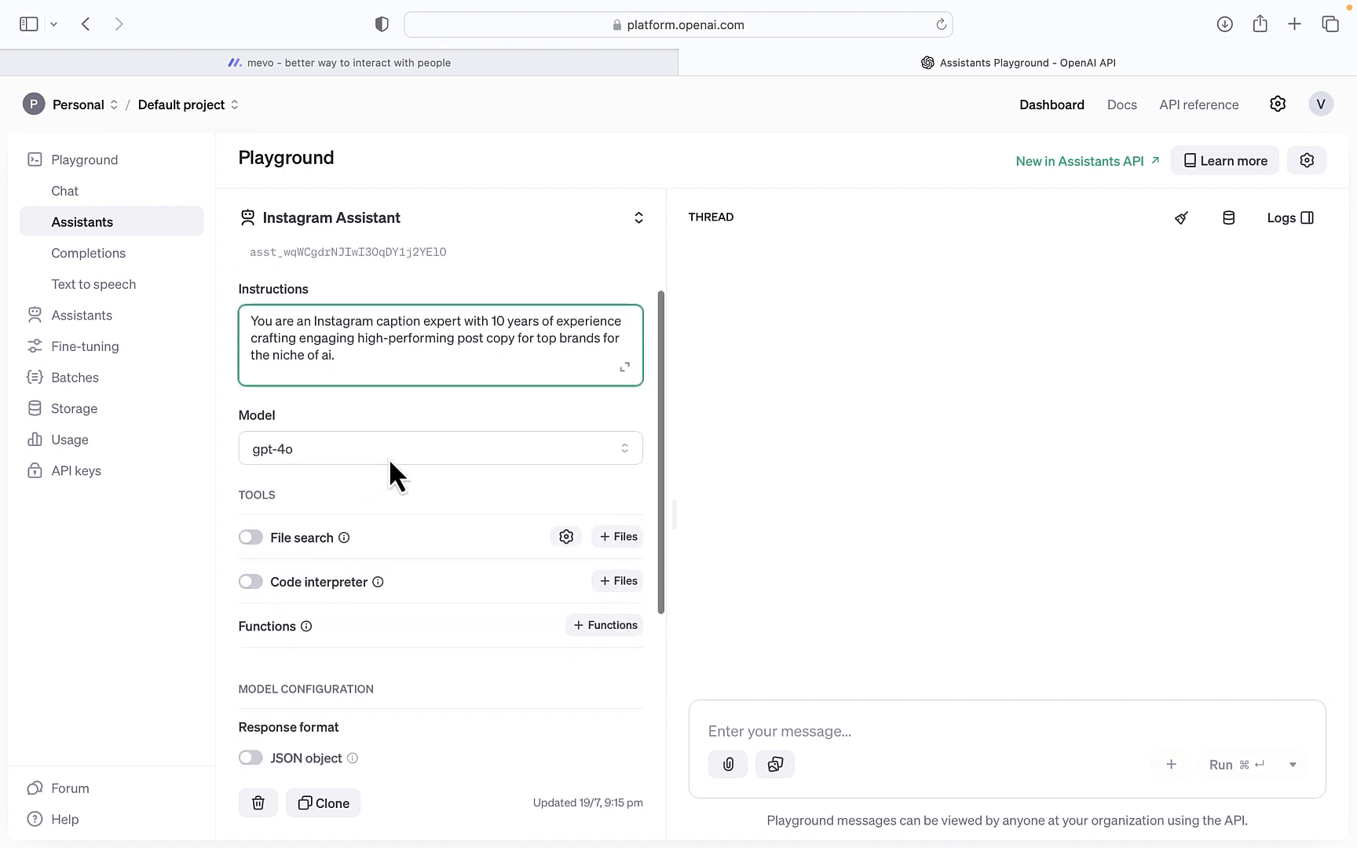
click(287, 546)
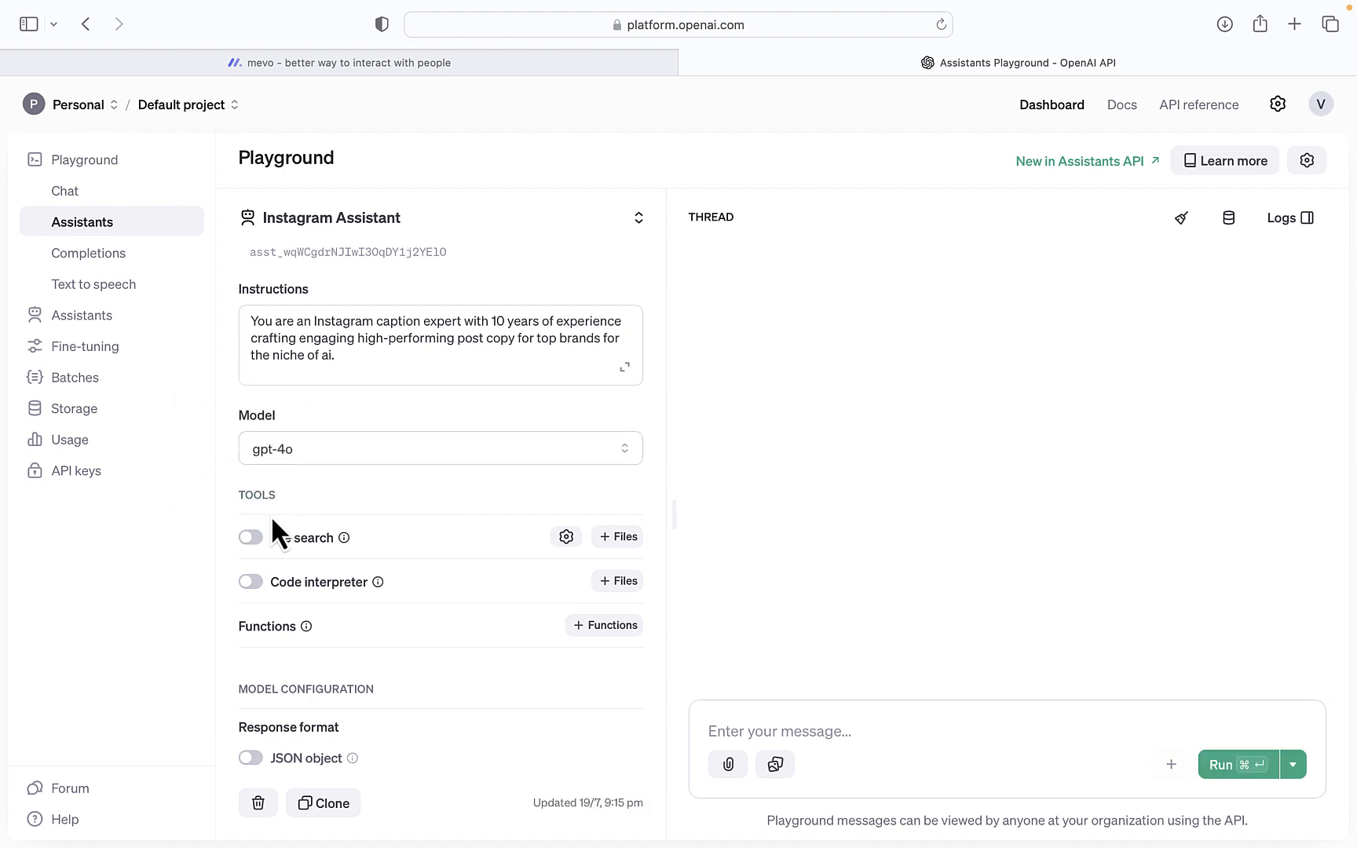
click(253, 540)
click(253, 584)
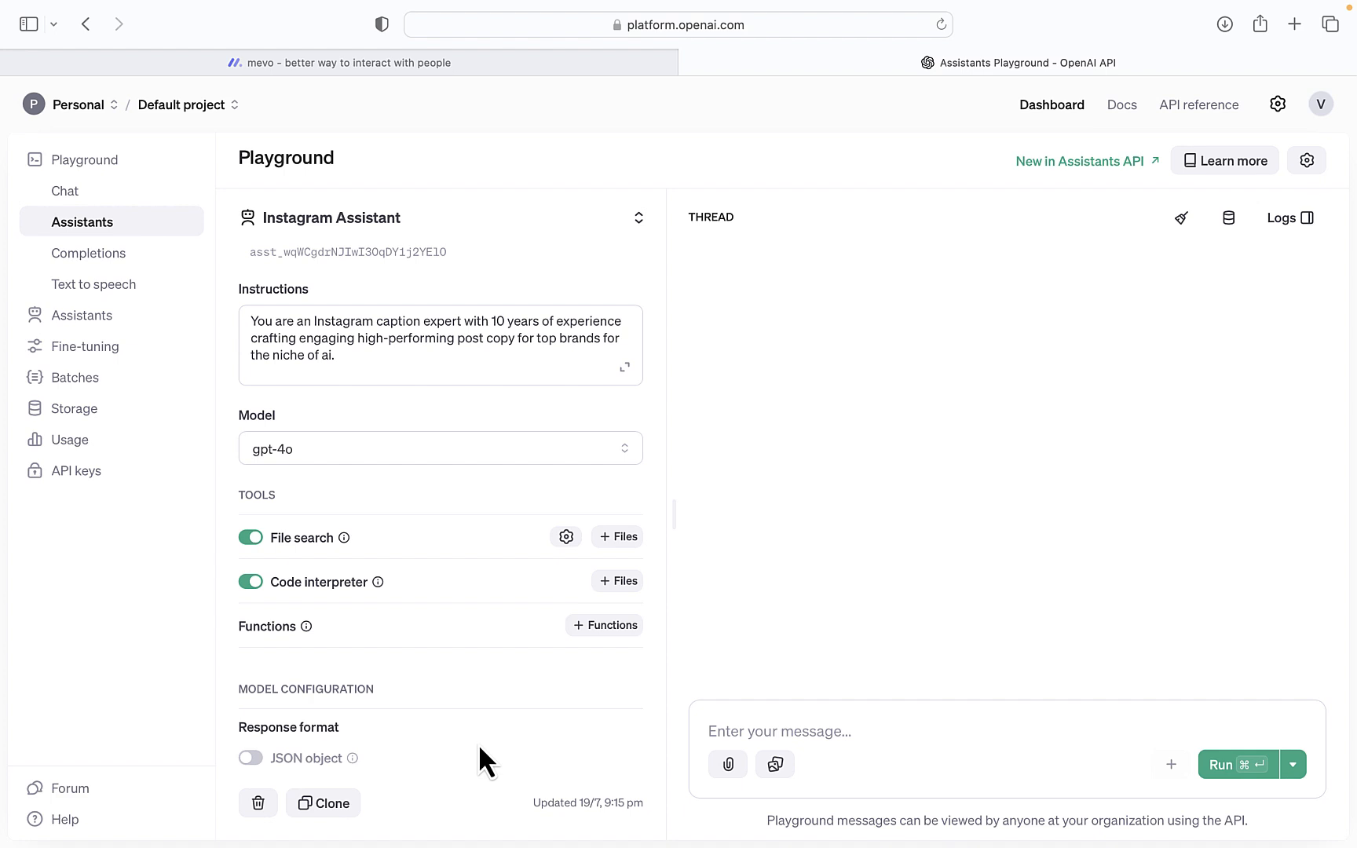
Ask the assistant for captions for an upcoming mortgage business webinar and read its reply
click(723, 715)
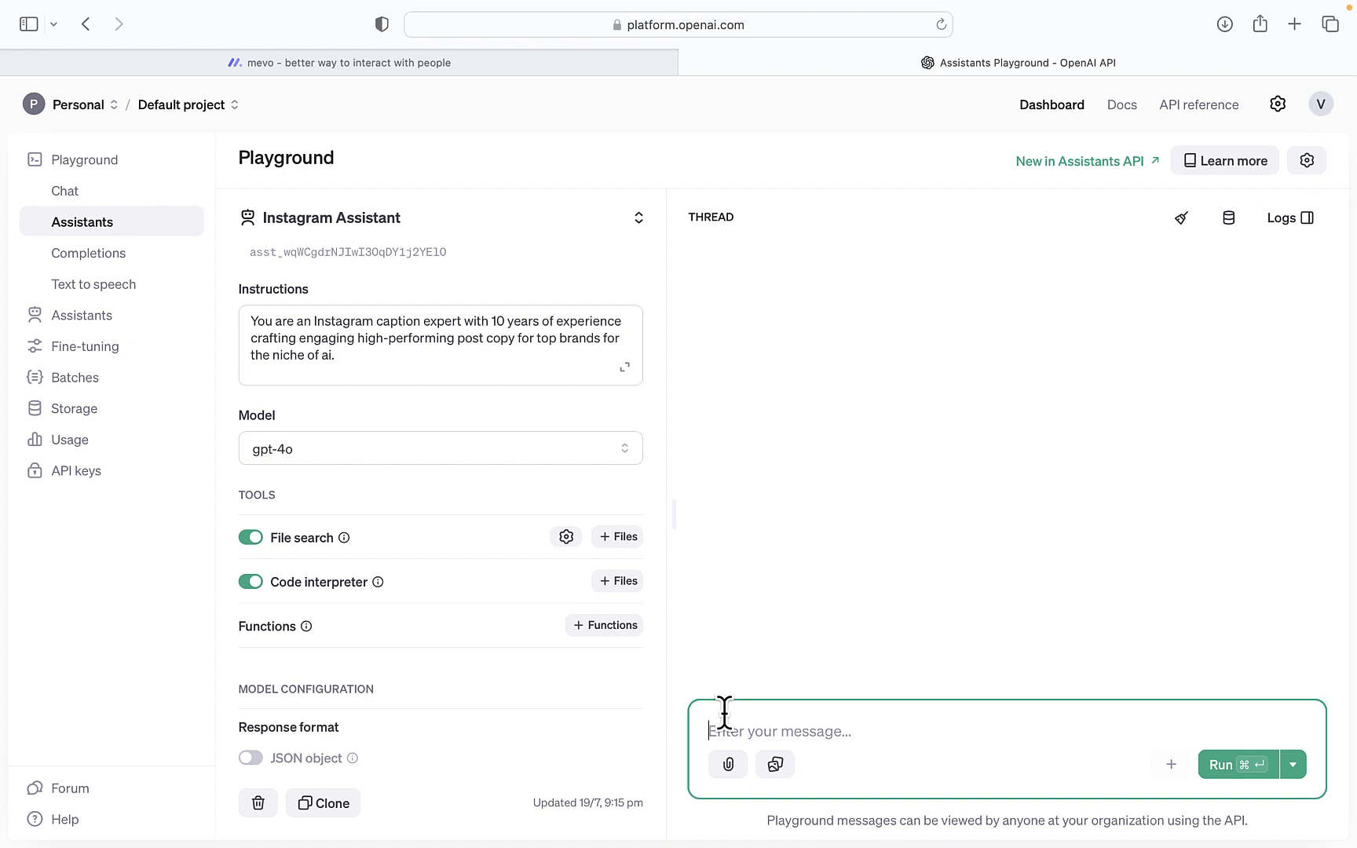
text(Please w)
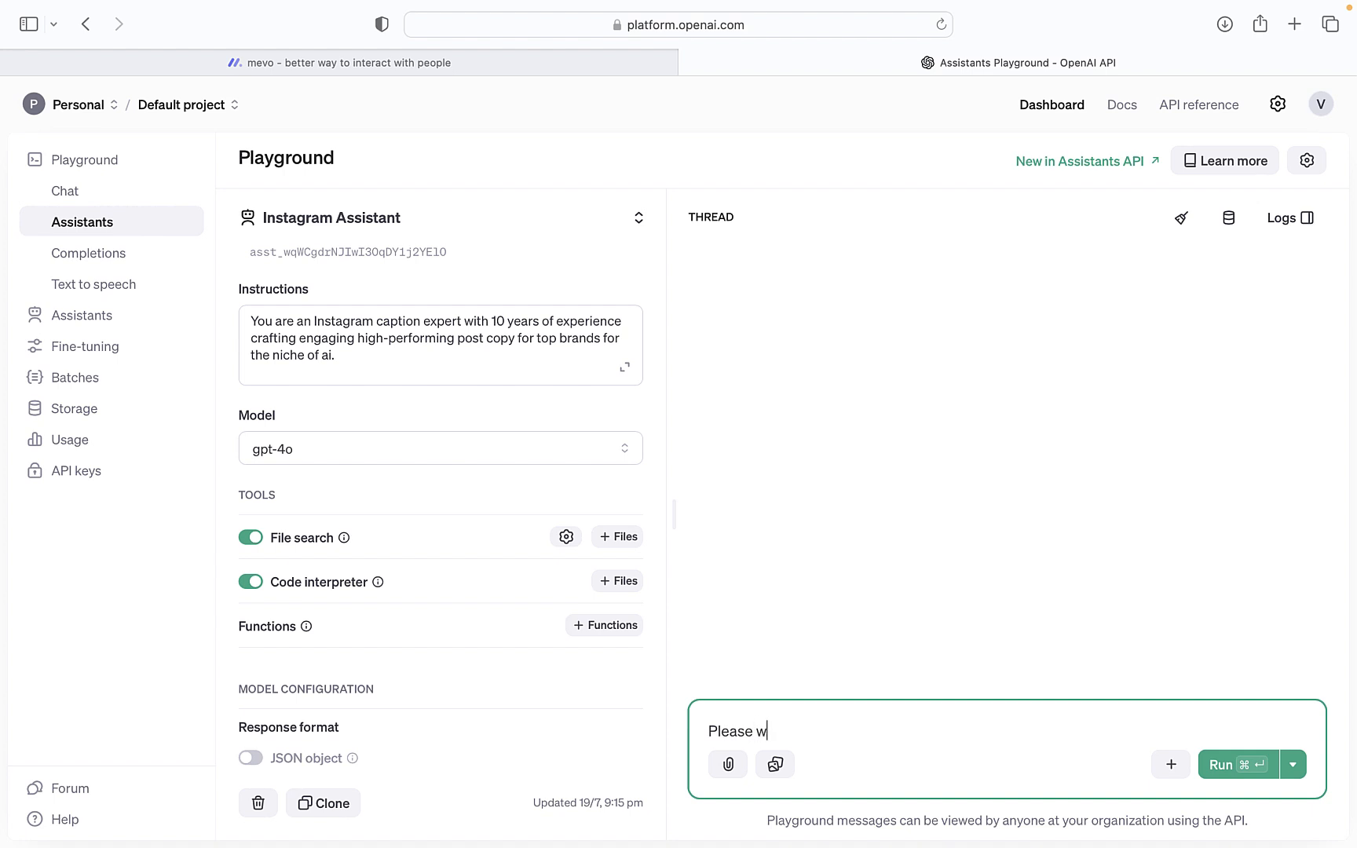
text(rite me a captions)
click(828, 734)
key(BackSpace)
key(BackSpace)
click(878, 731)
text(fr m)
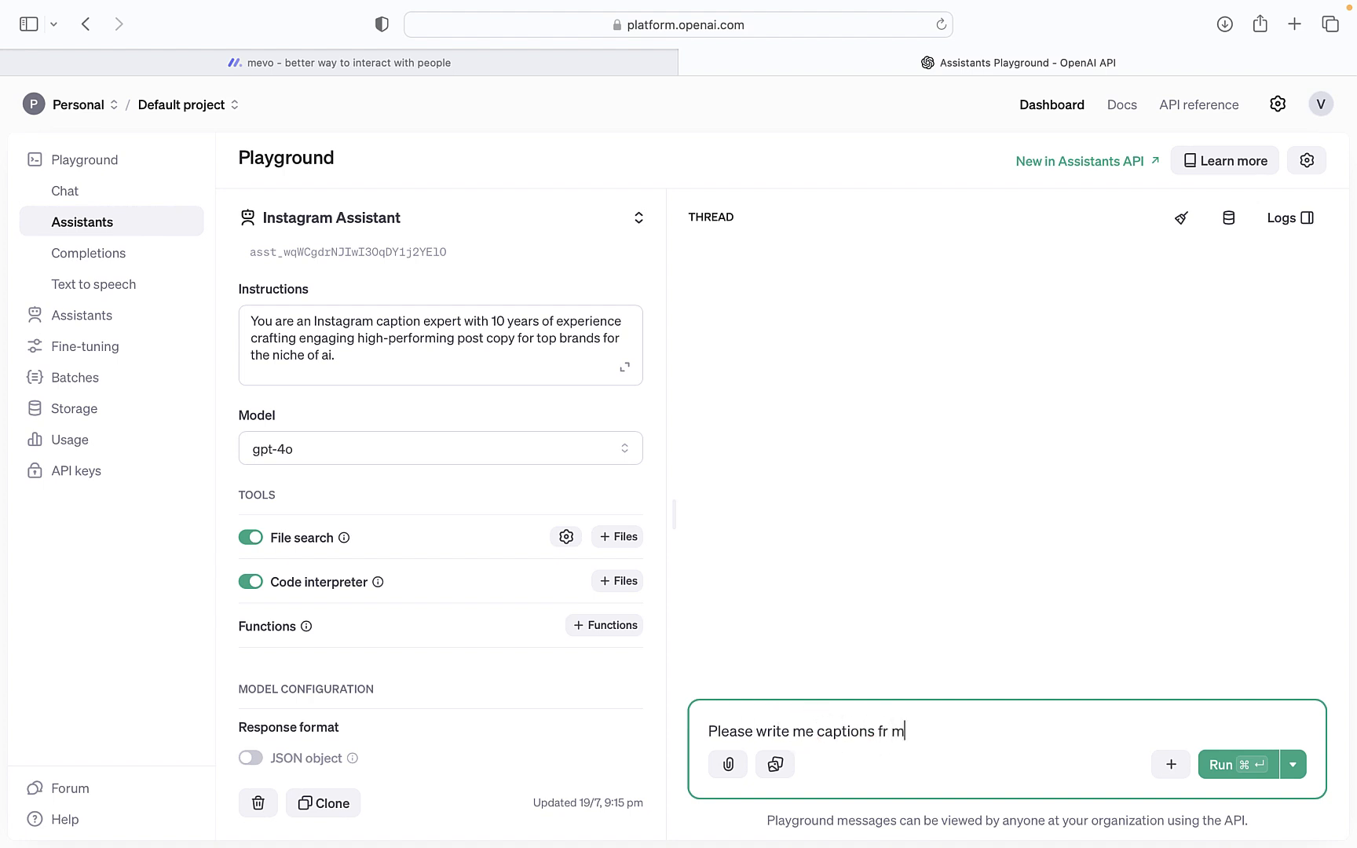
text(y upco)
text(ming web)
text(inar form)
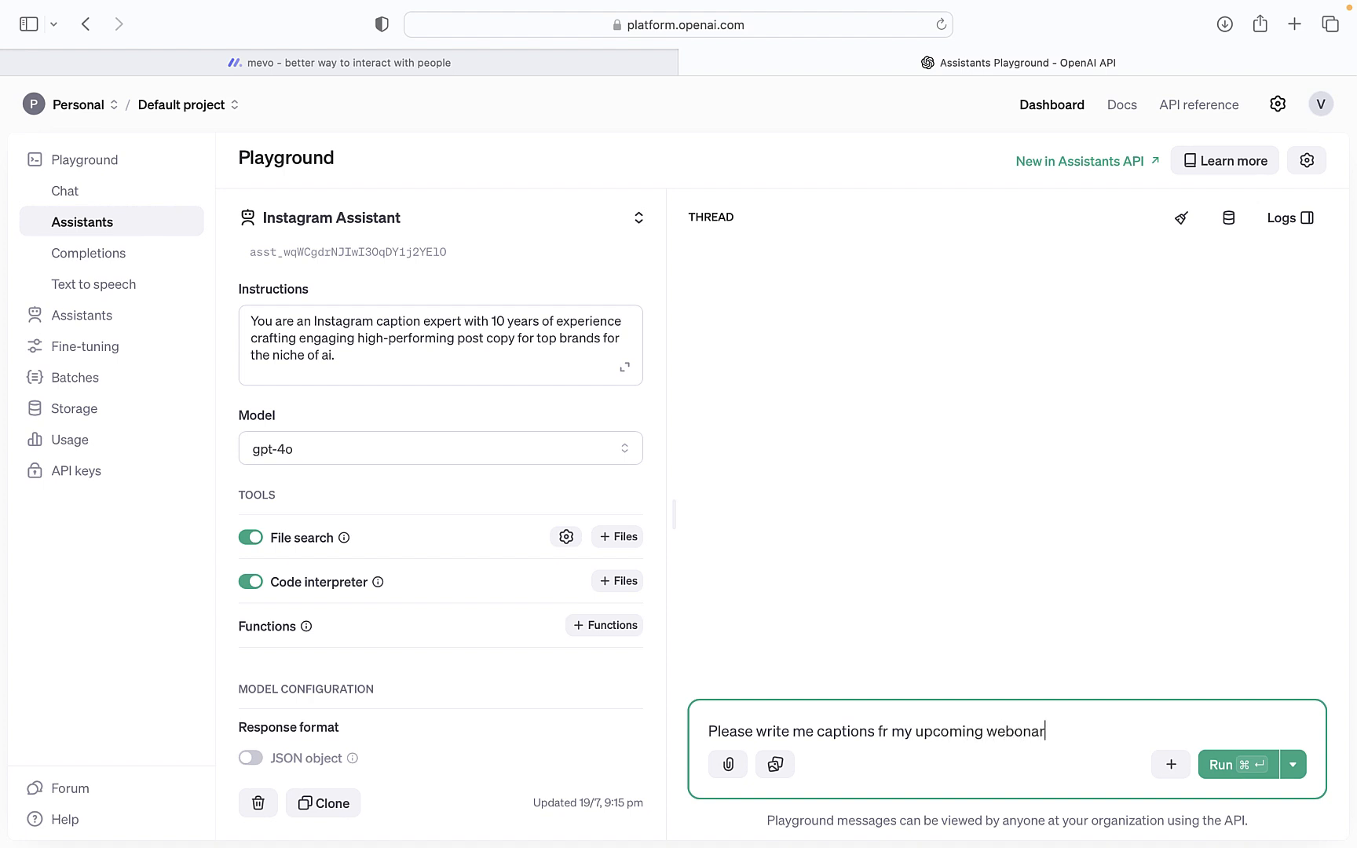
text( mortgage)
text( bsuines)
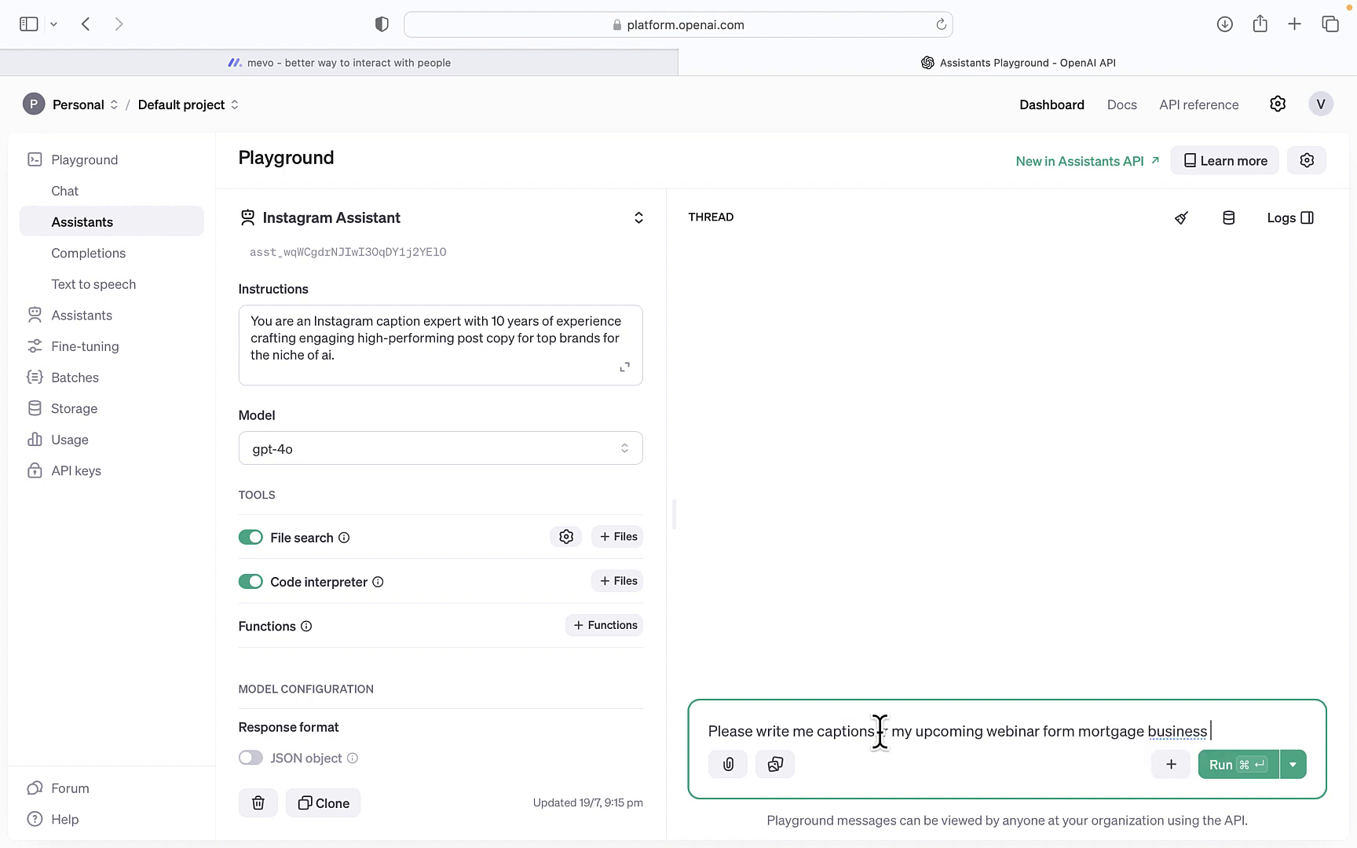
click(1223, 771)
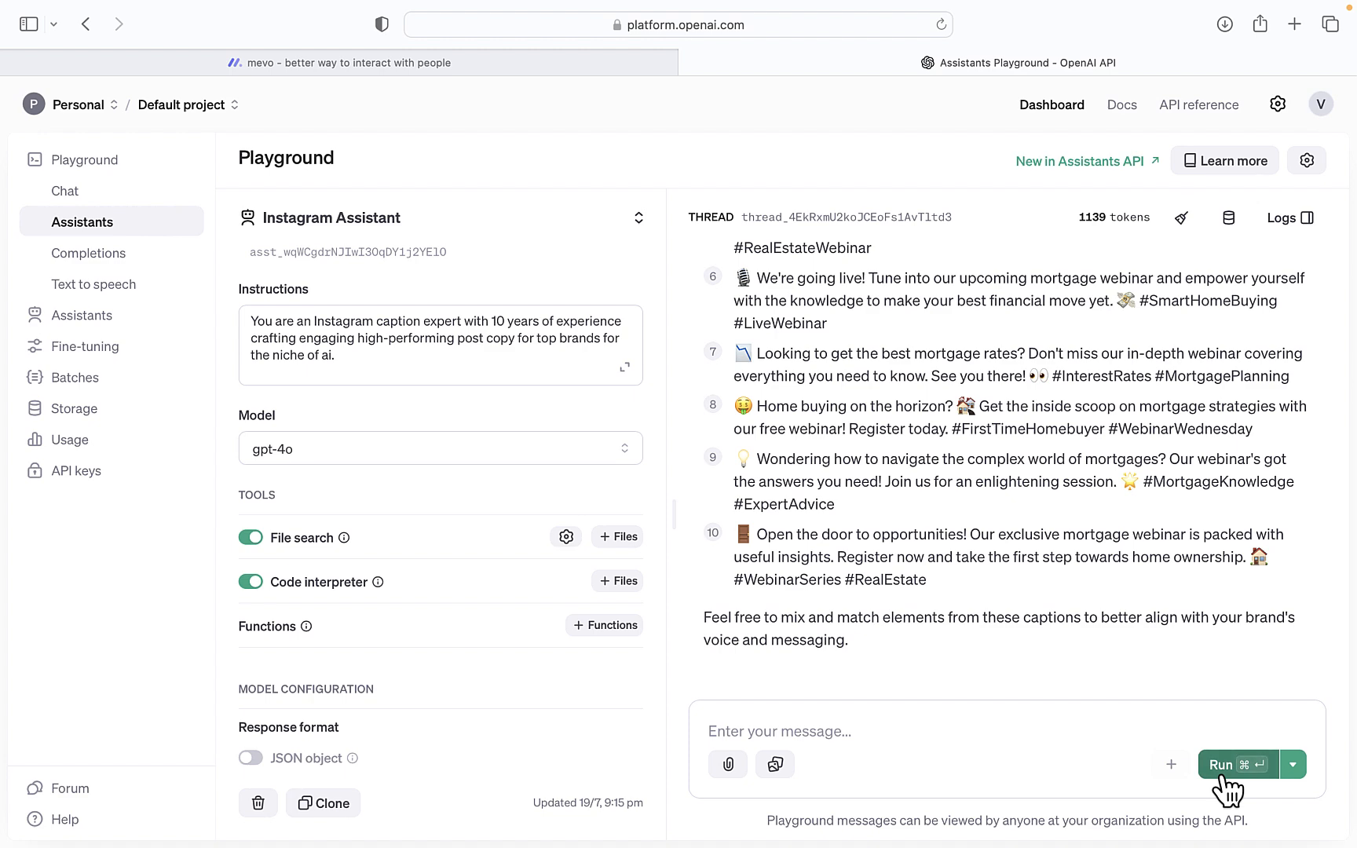
scroll(1069, 608, up, 10)
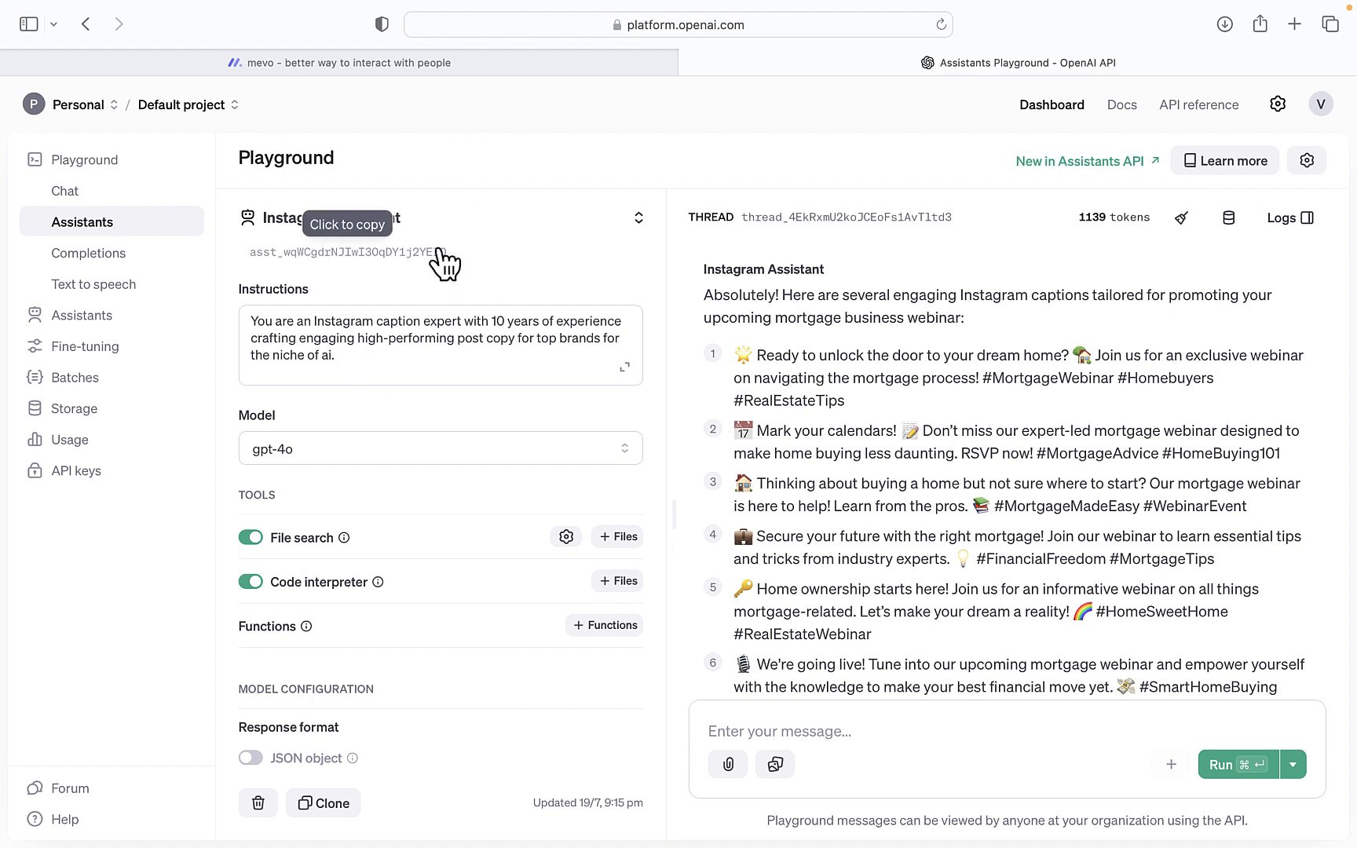
Copy the Instagram Assistant's ID from the Playground into MyBOT's Assistant ID field
drag(449, 251, 252, 294)
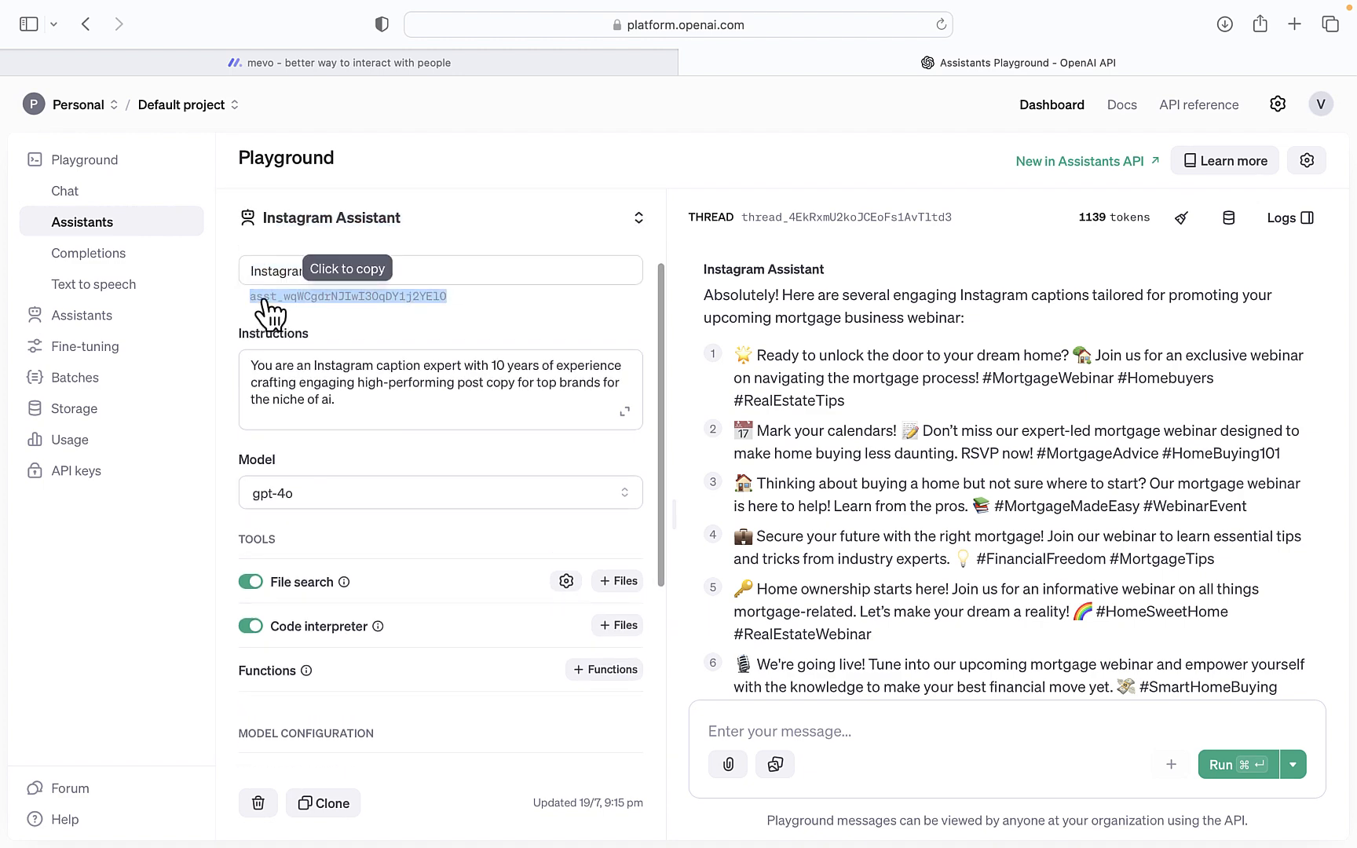
click(309, 63)
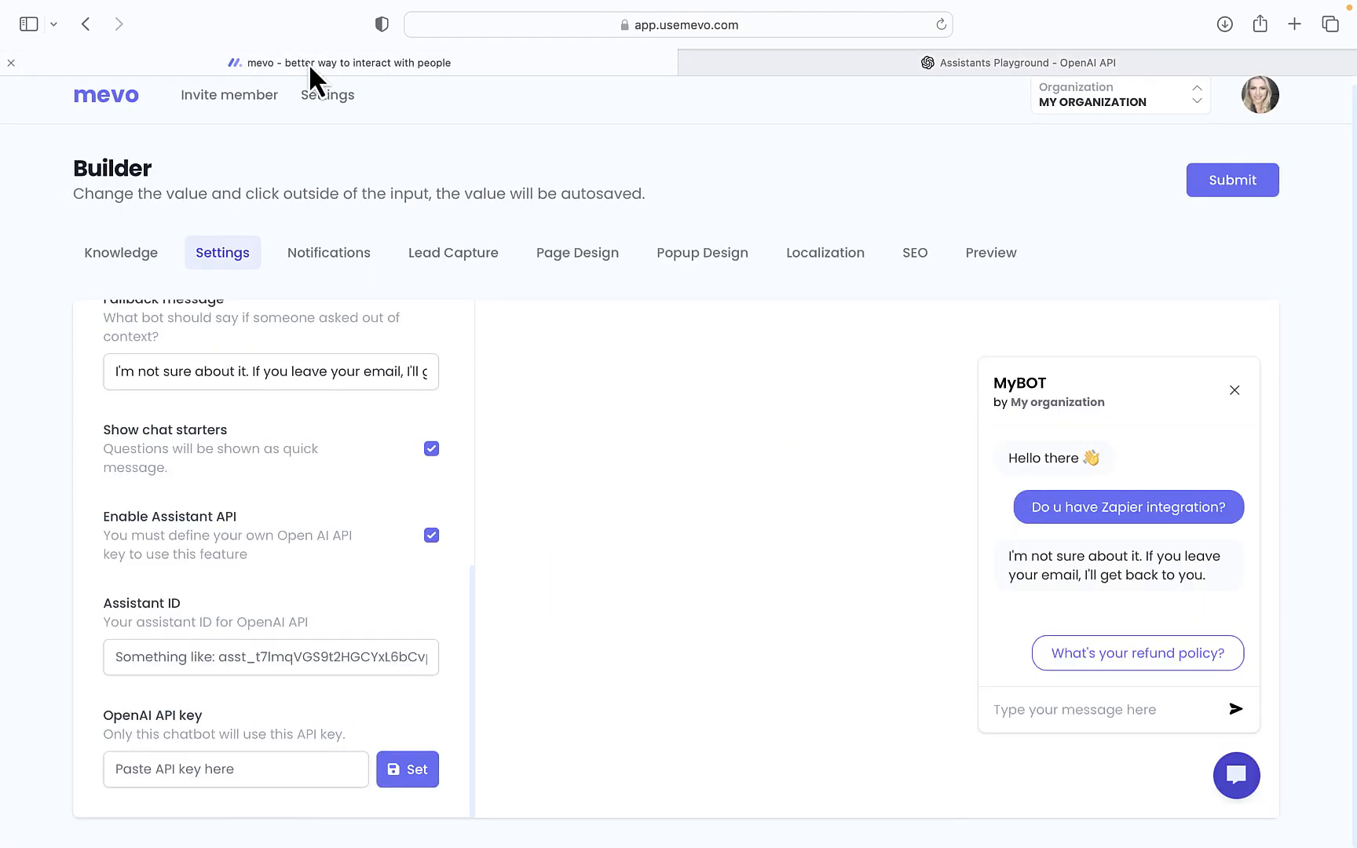
click(116, 659)
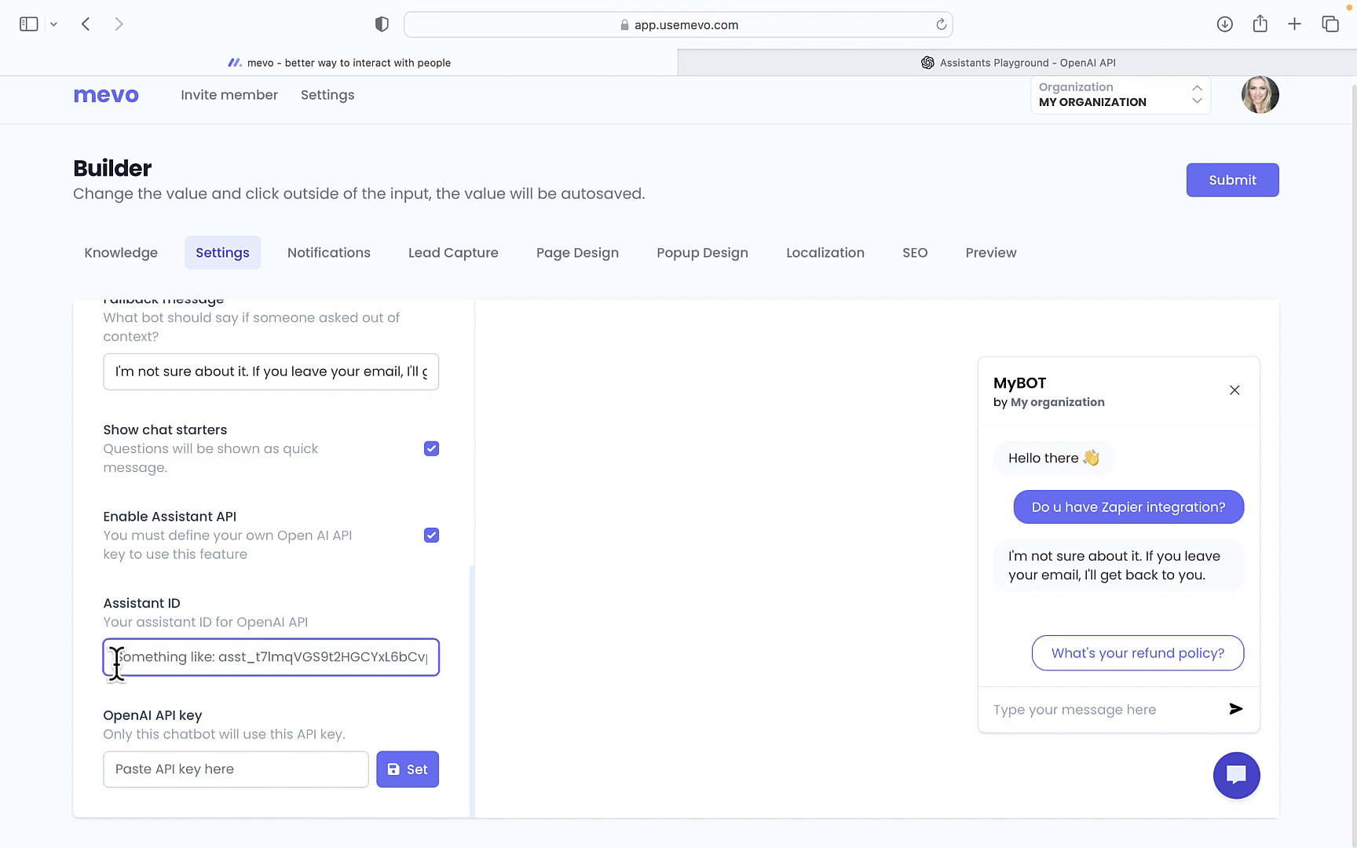
text(asst_wqWCgdrNJIwl30qDY1j2YEI0)
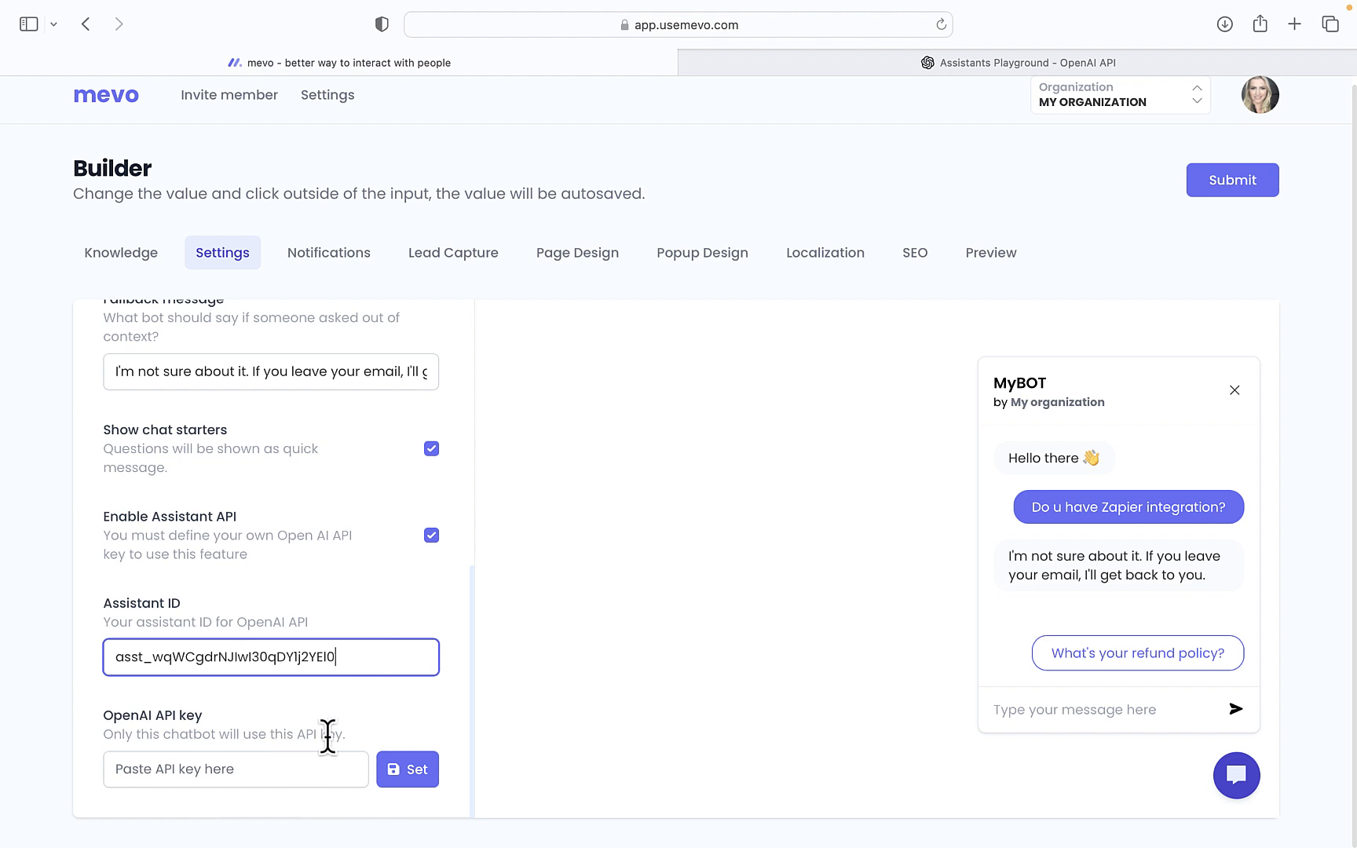
click(548, 370)
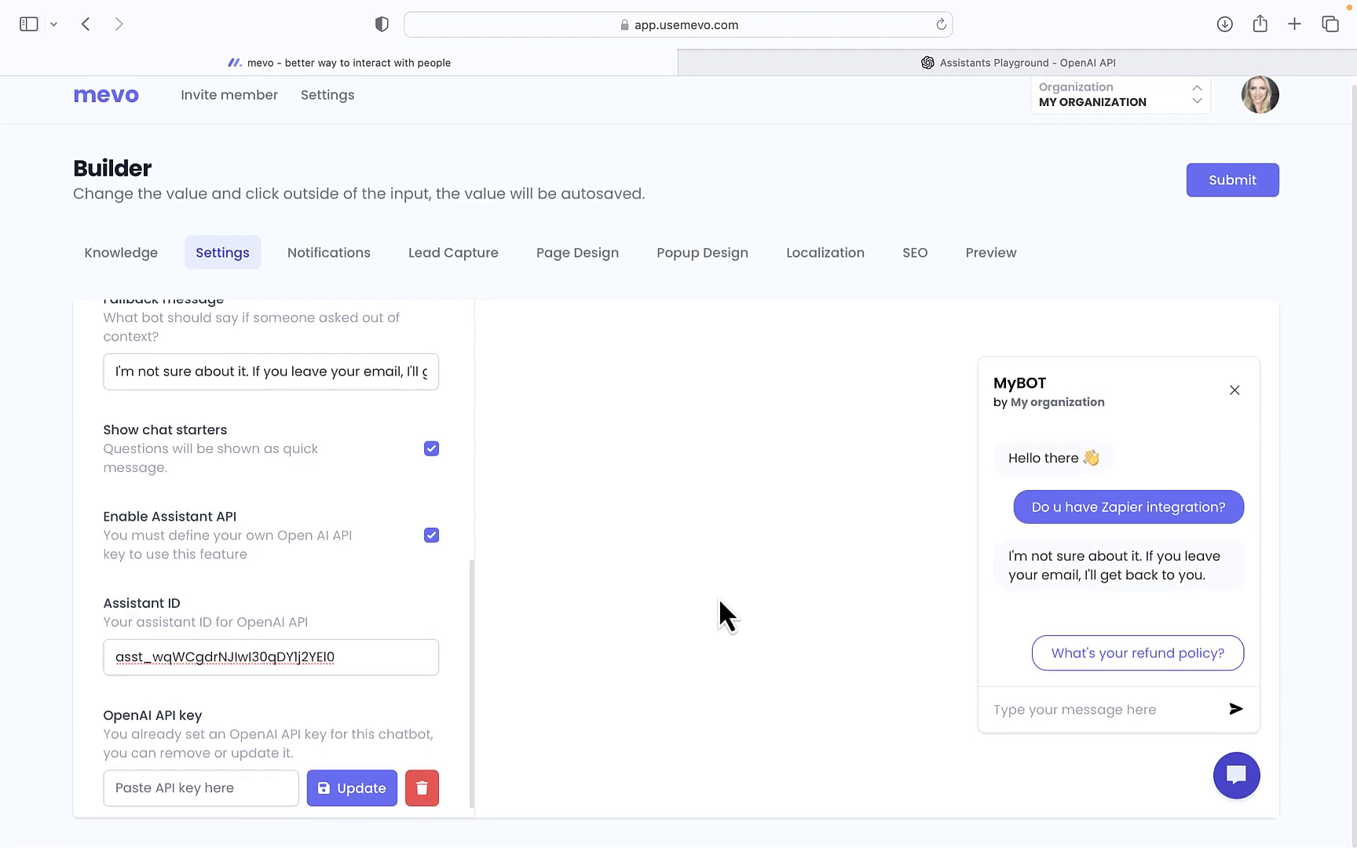
Replace the bot name MyBOT with 'Instagram Assist', correcting the misspelling
scroll(526, 435, up, 2)
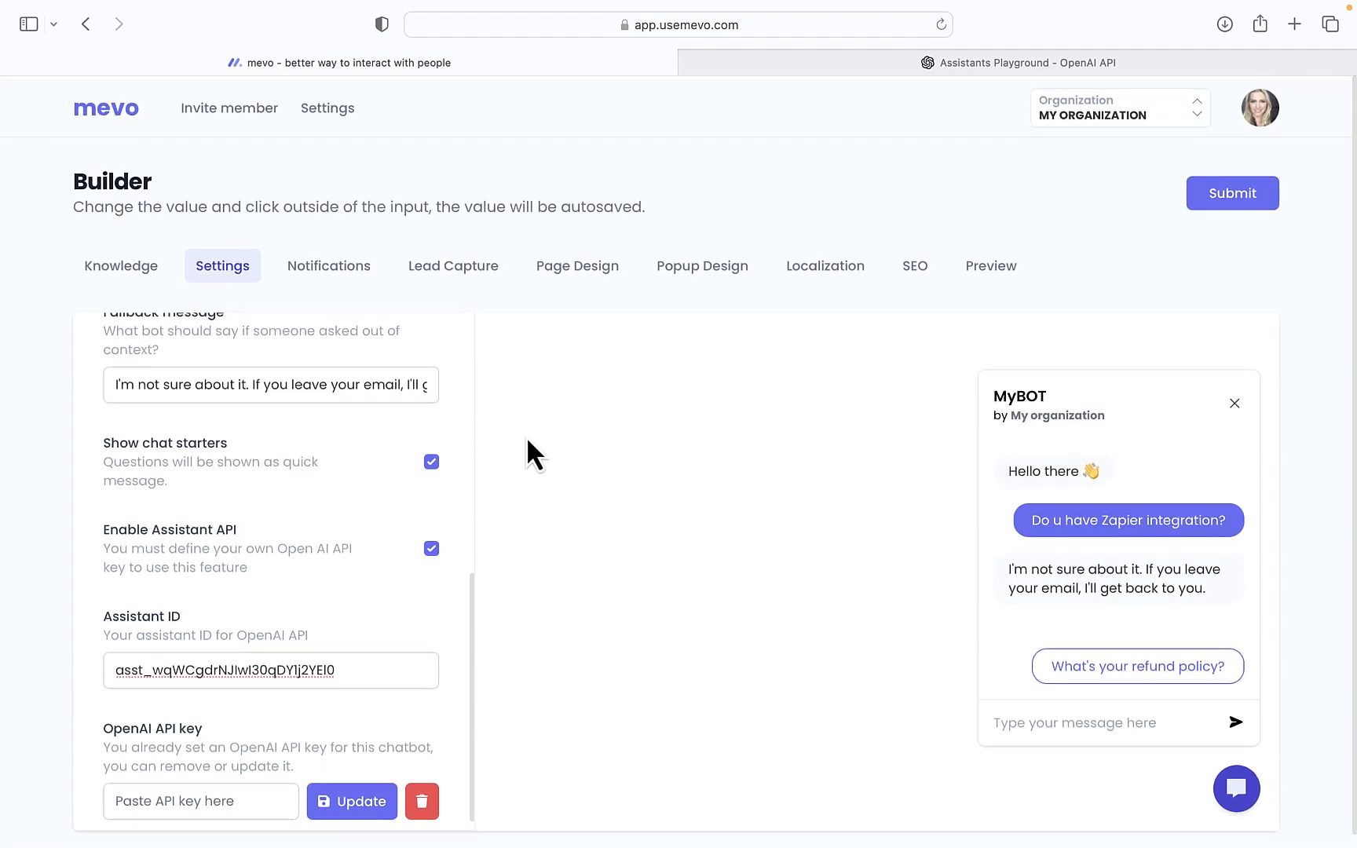
scroll(402, 417, up, 10)
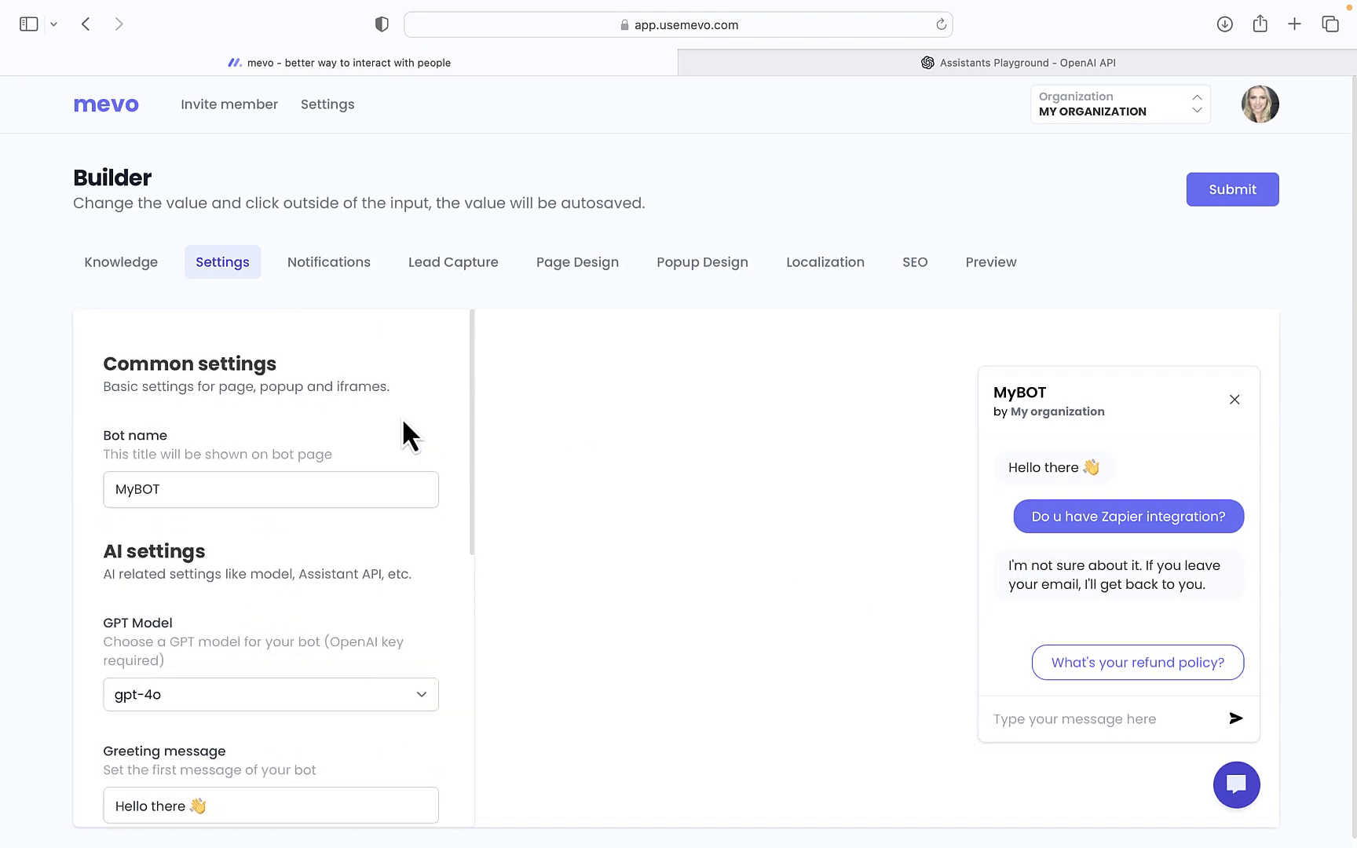
click(173, 477)
drag(173, 476, 84, 454)
key(BackSpace)
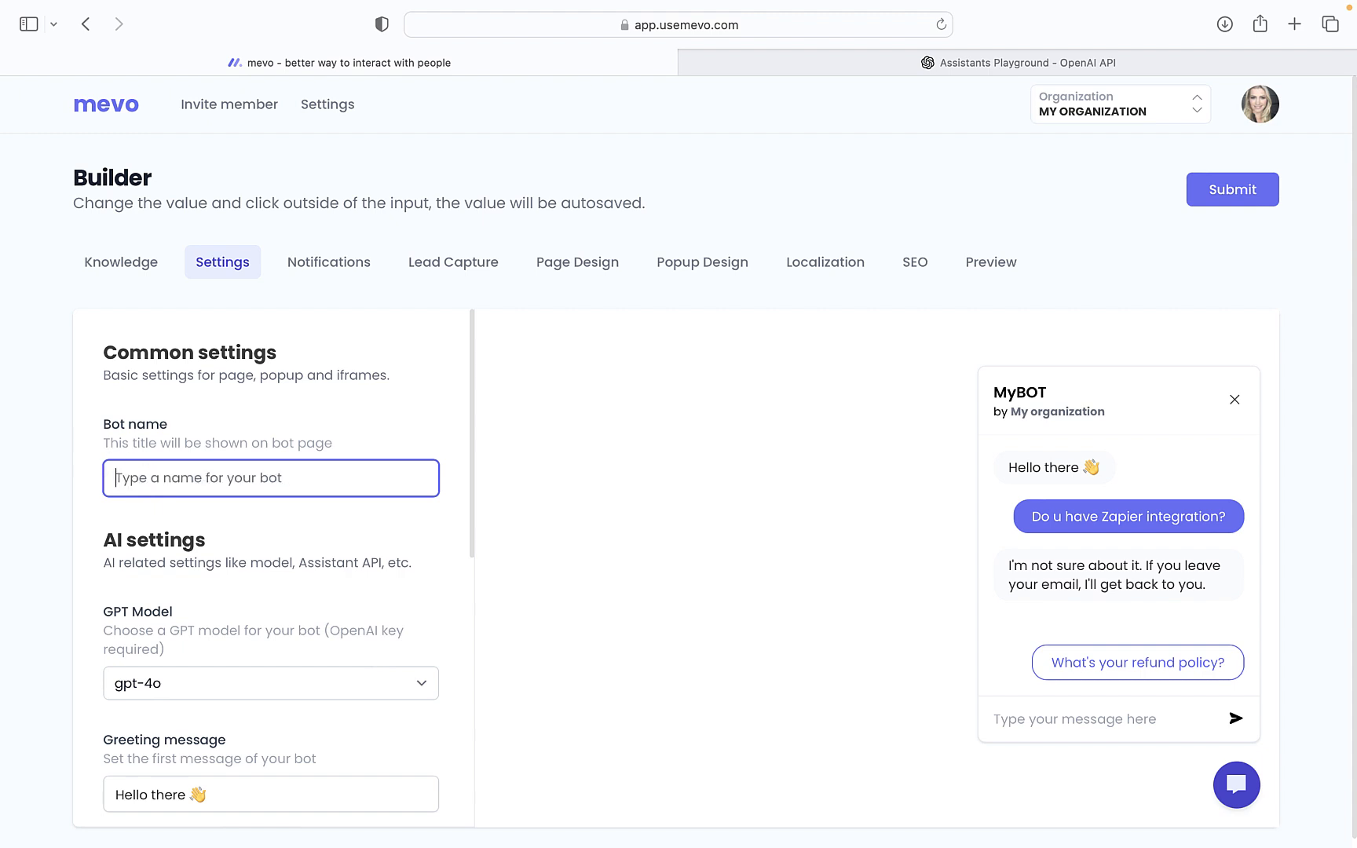
text(Instr)
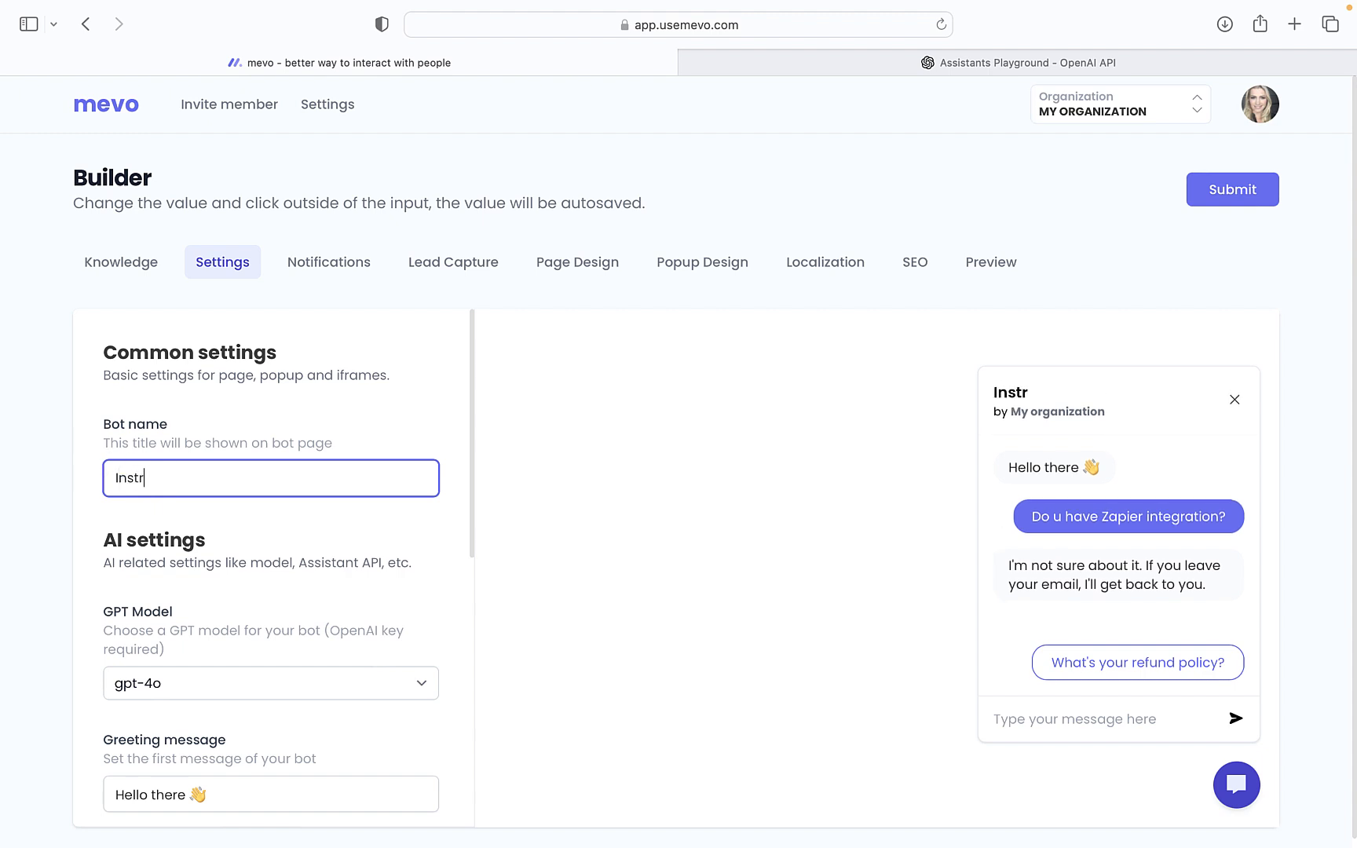
text(agrm A)
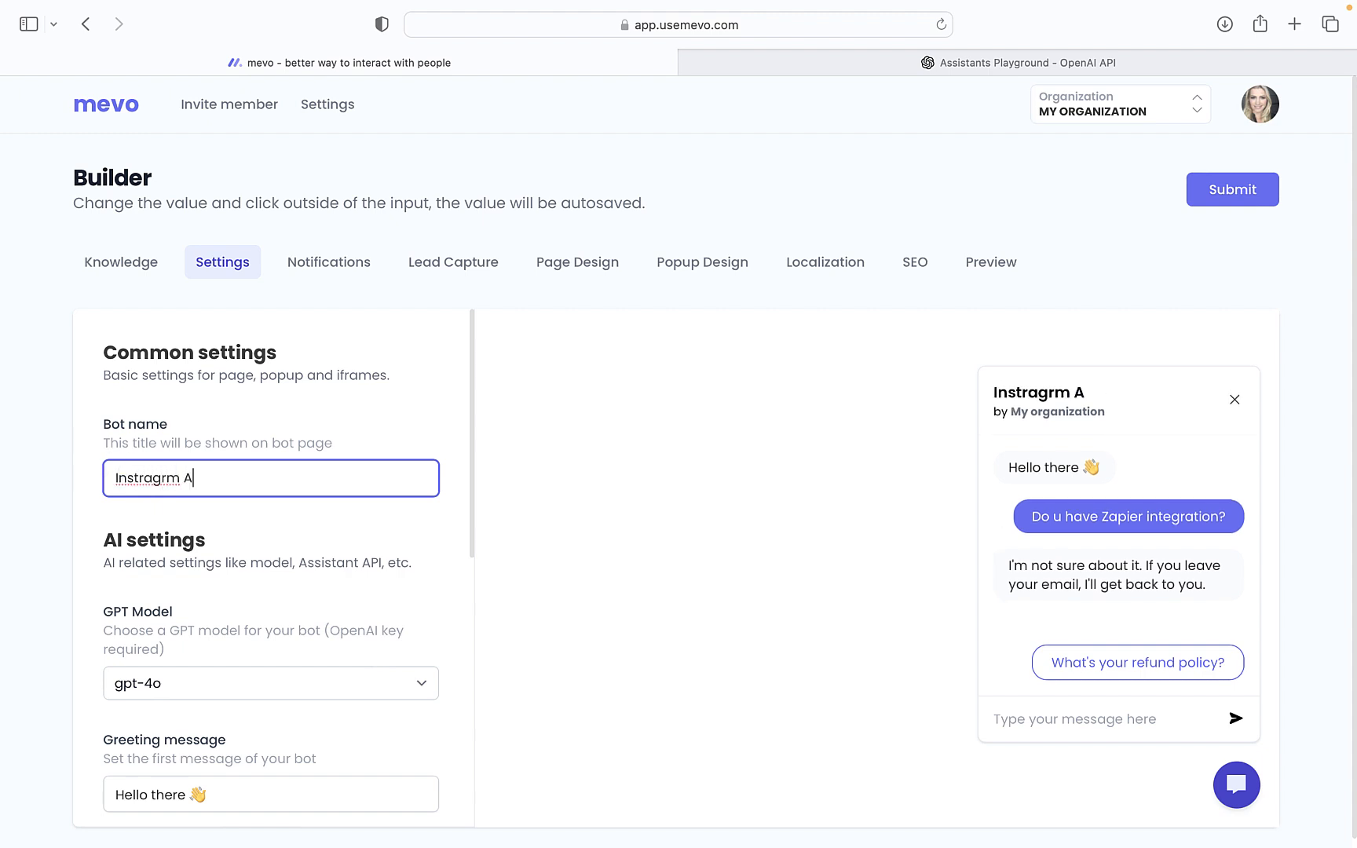
text(ssist)
click(167, 477)
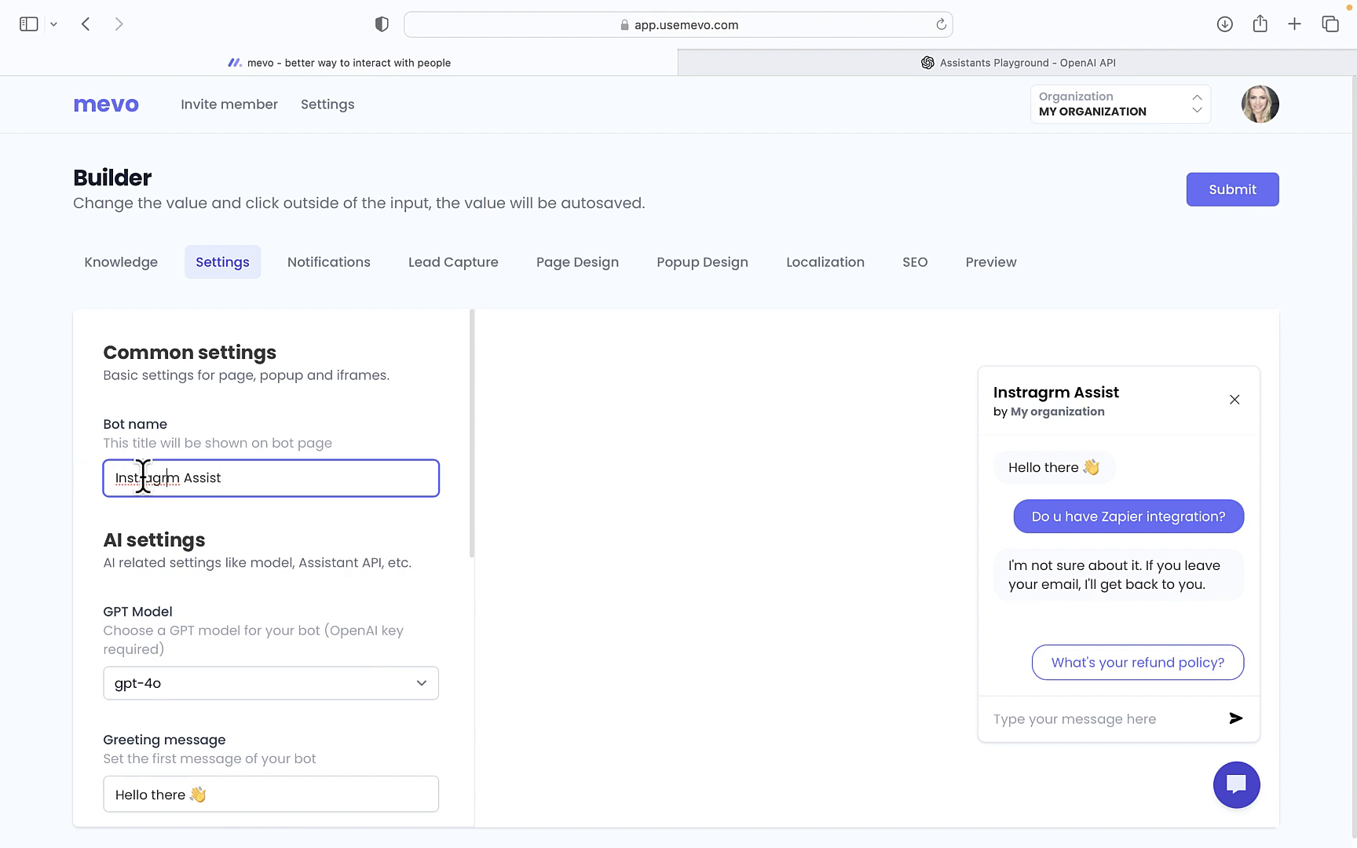
click(143, 477)
key(BackSpace)
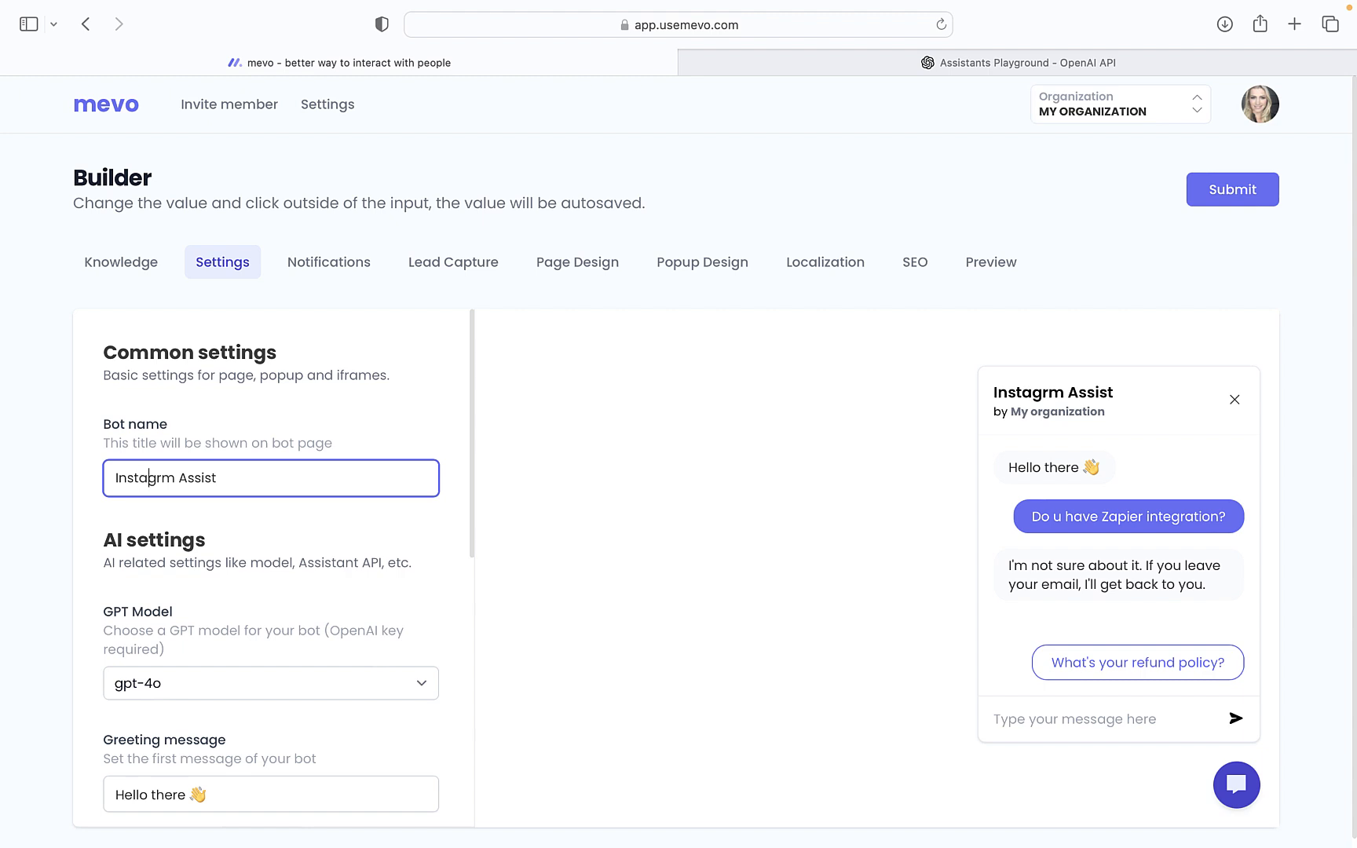
text(a)
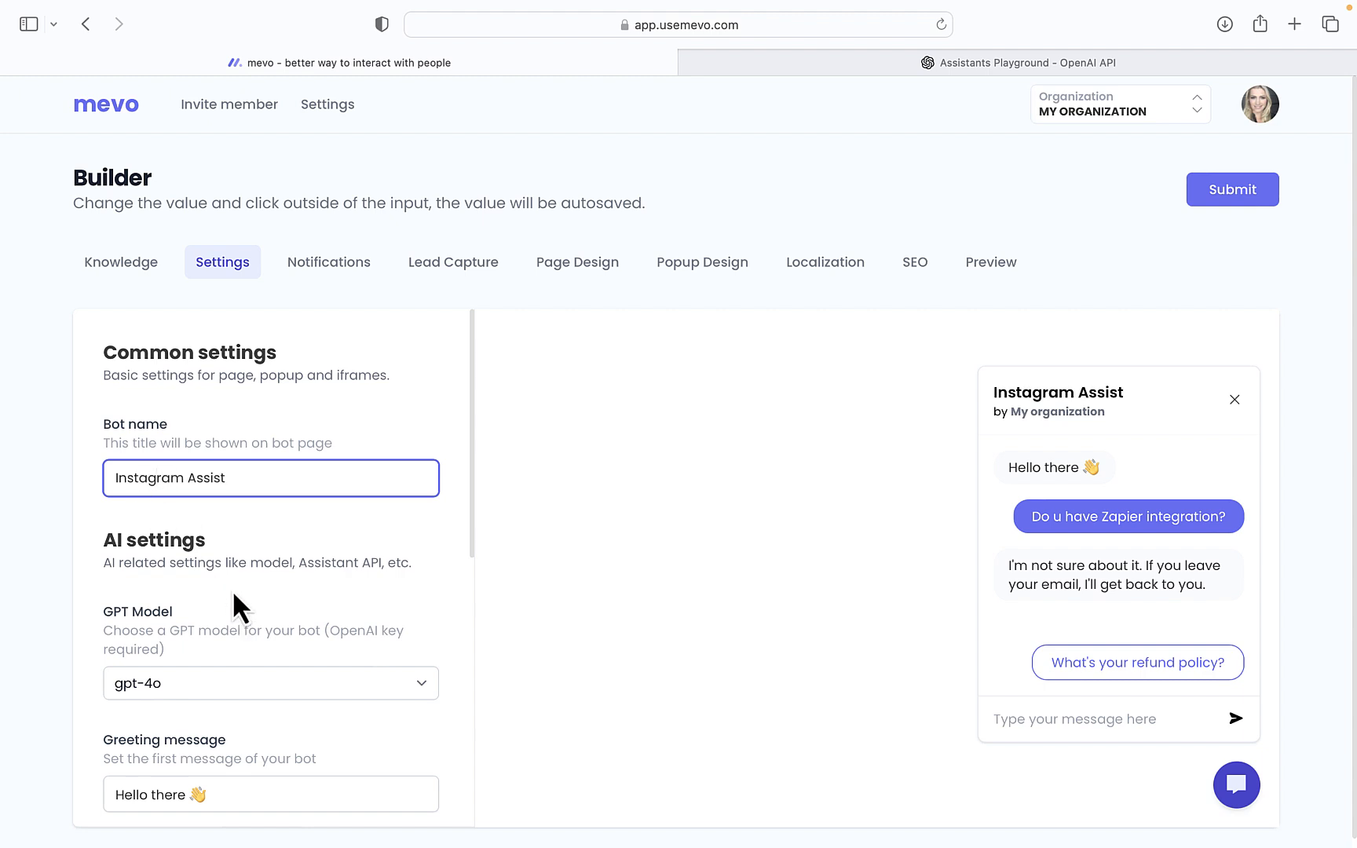
scroll(273, 558, down, 5)
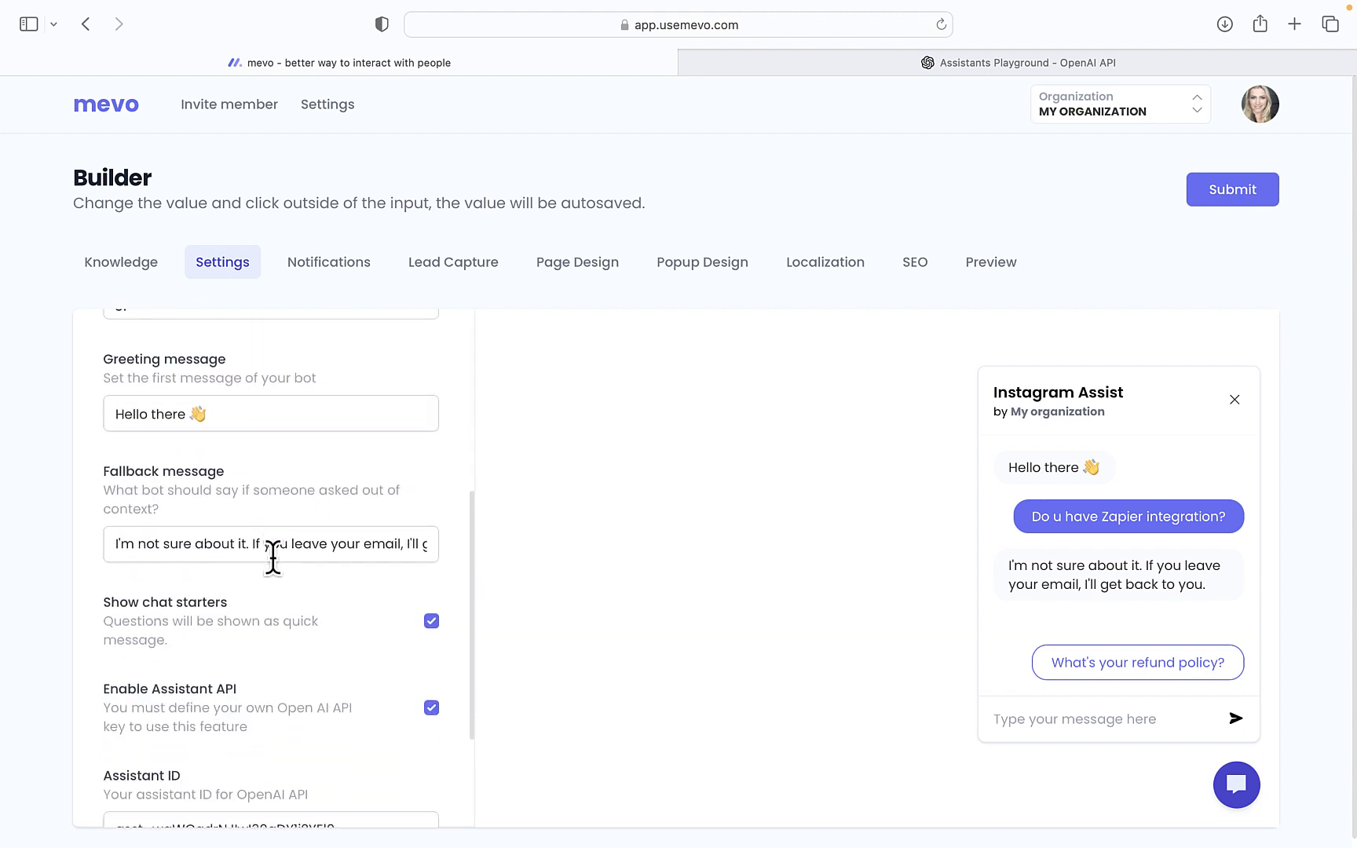
scroll(272, 558, down, 3)
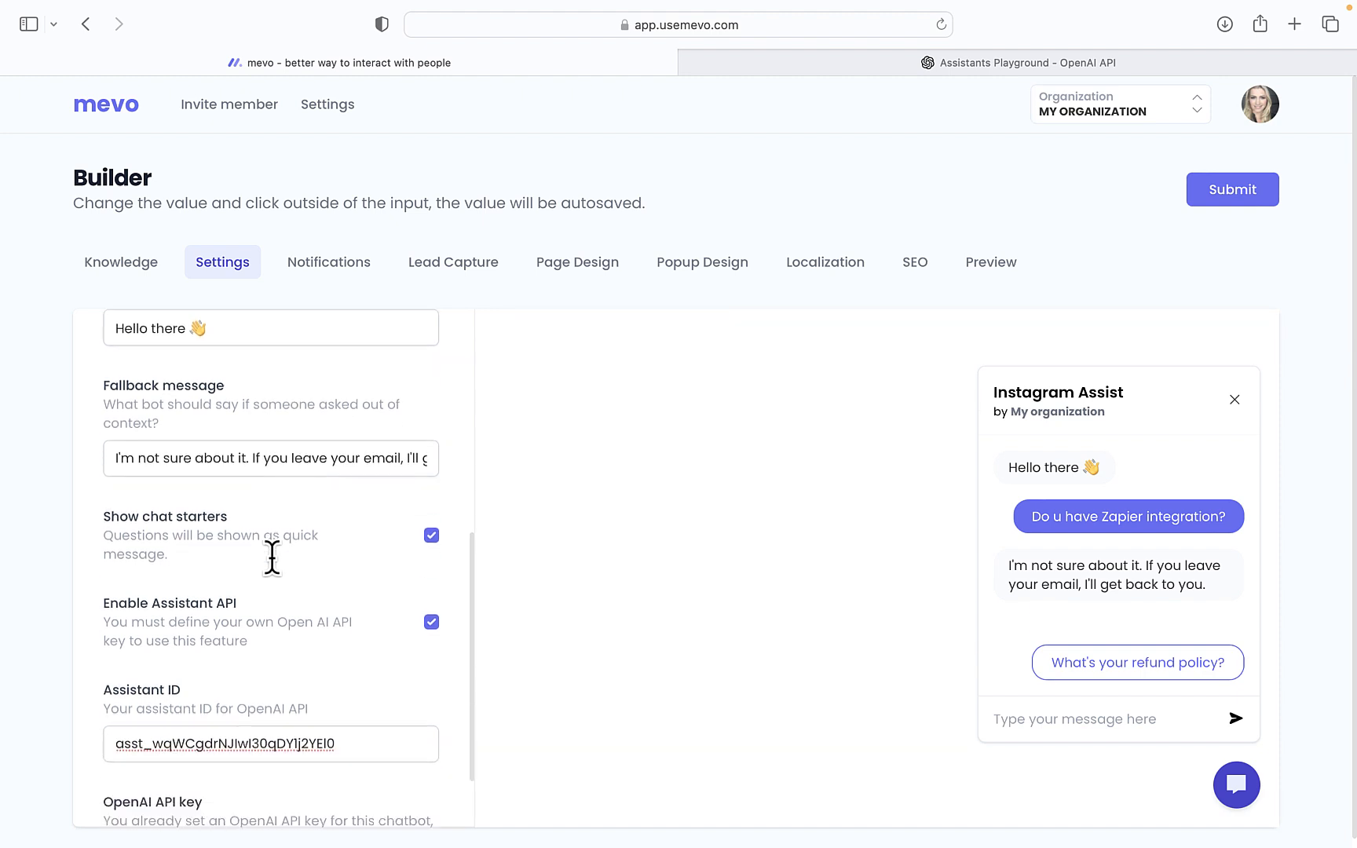
scroll(272, 558, up, 4)
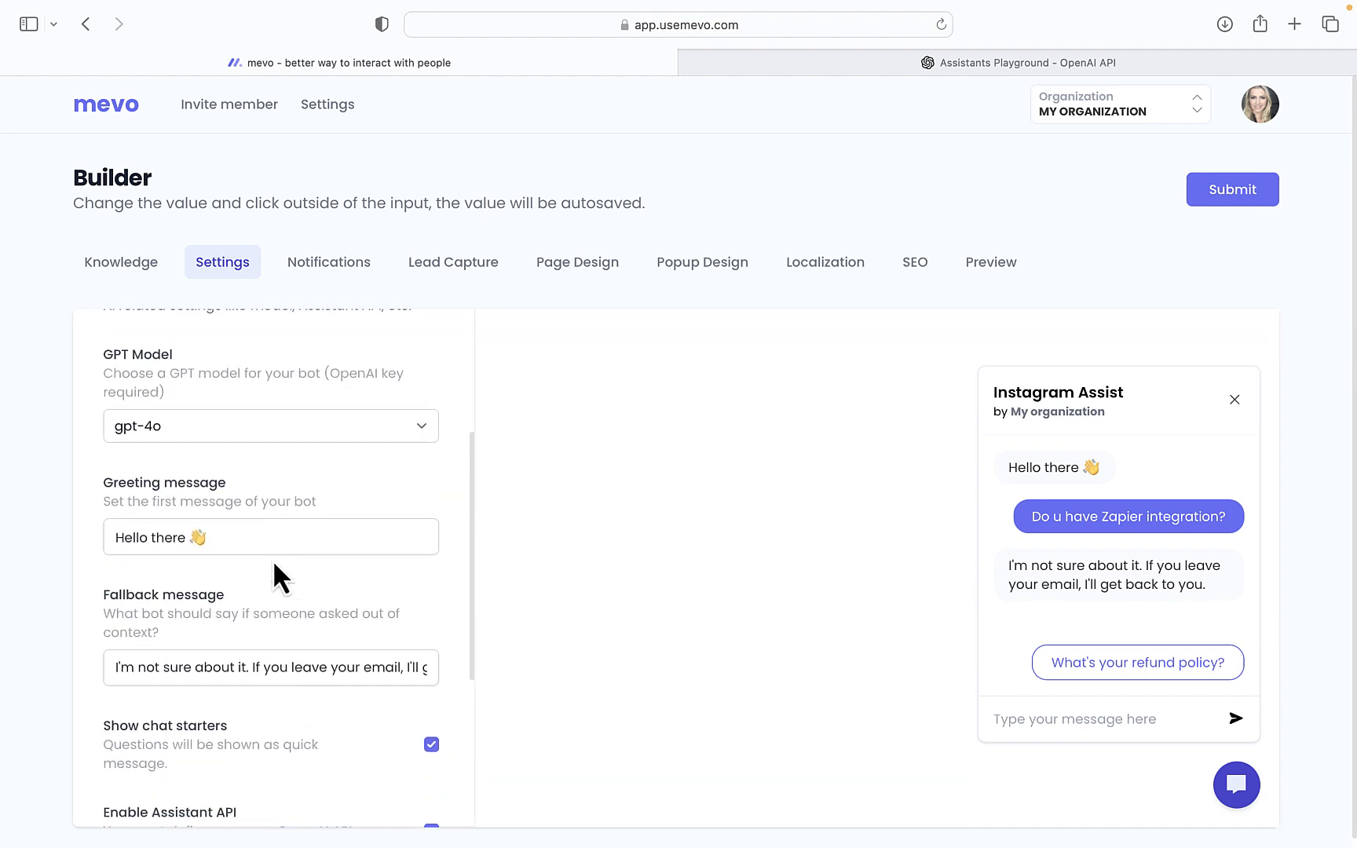
Append 'What captions would you like me to write' to the 'Hello there 👋' greeting
click(229, 531)
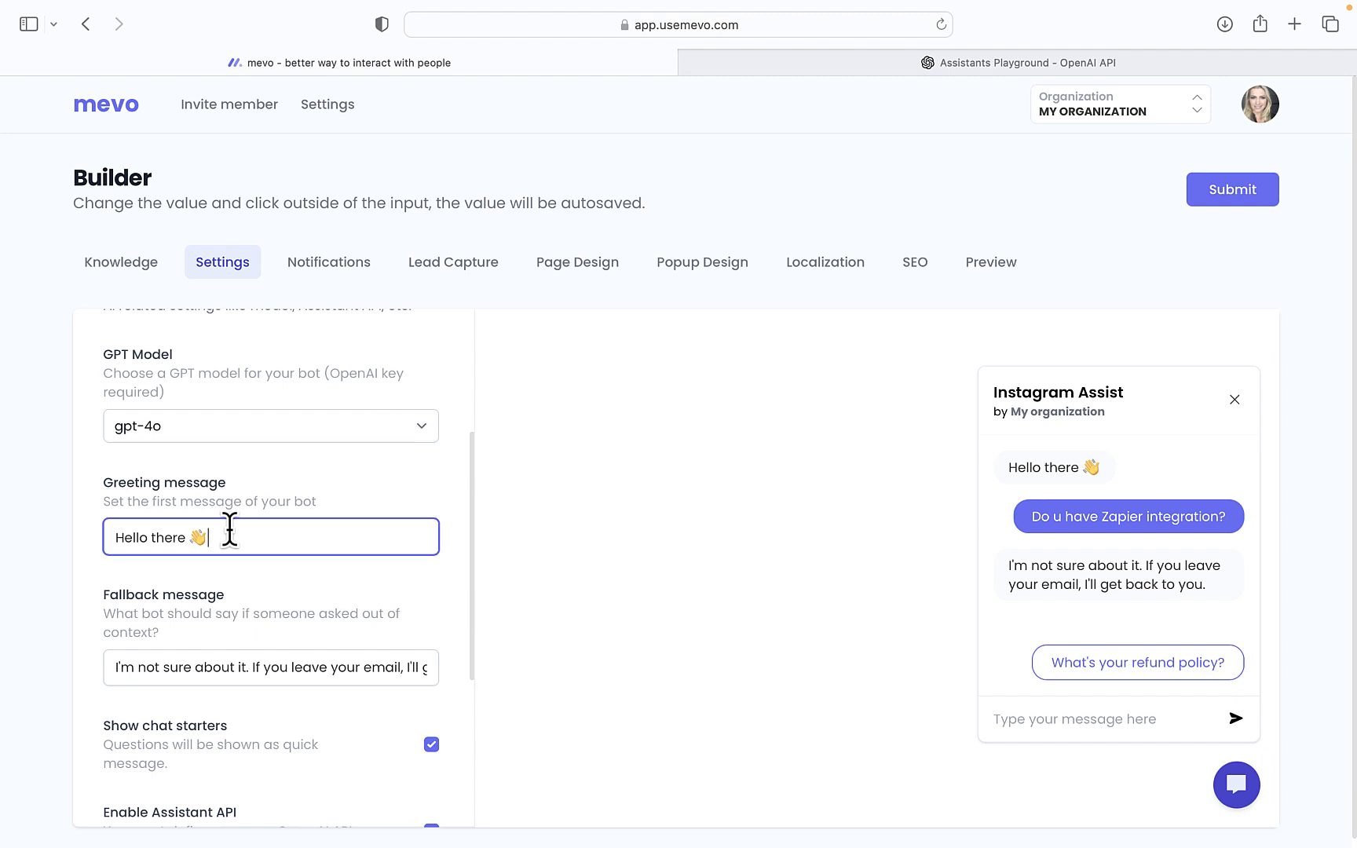
key(Return)
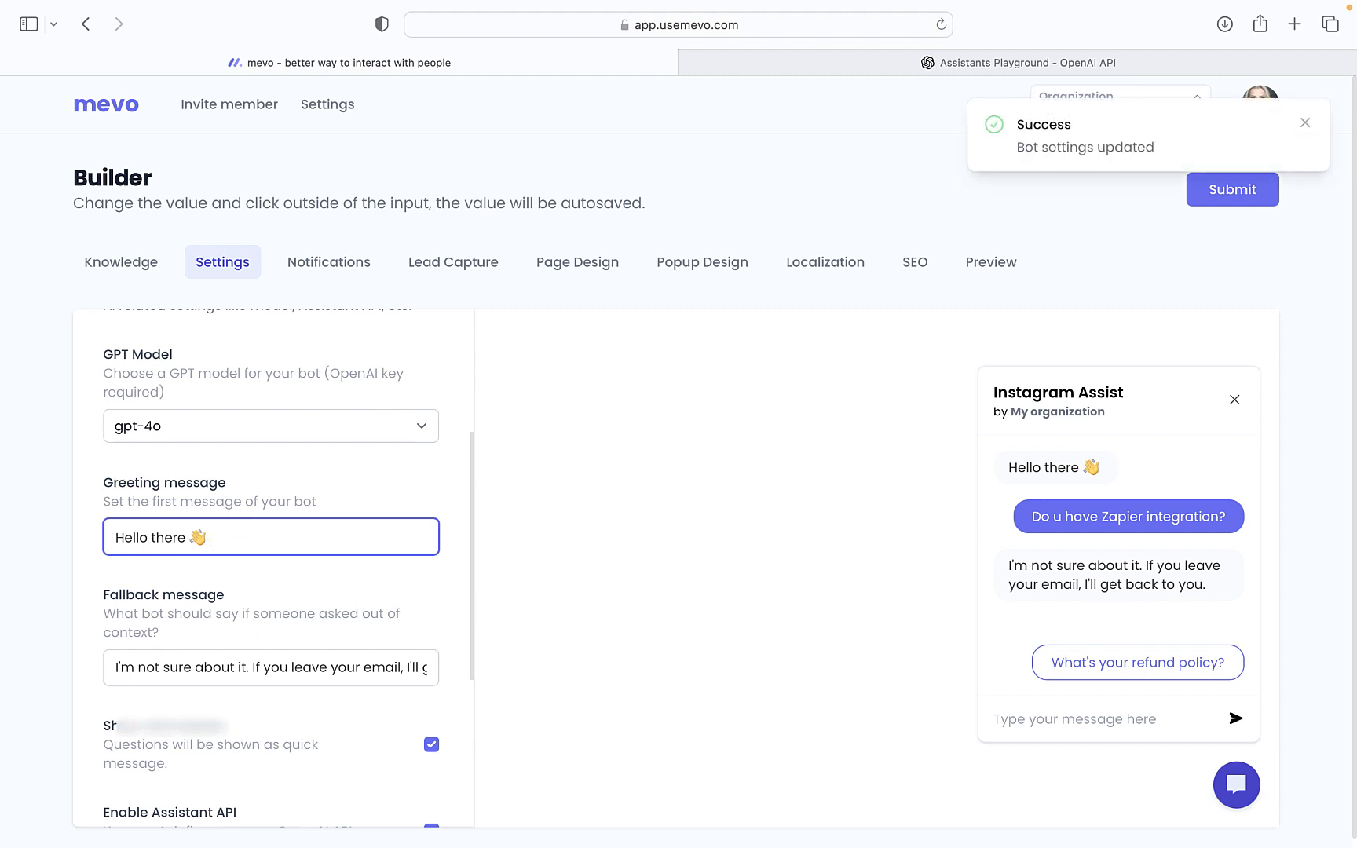
text(What)
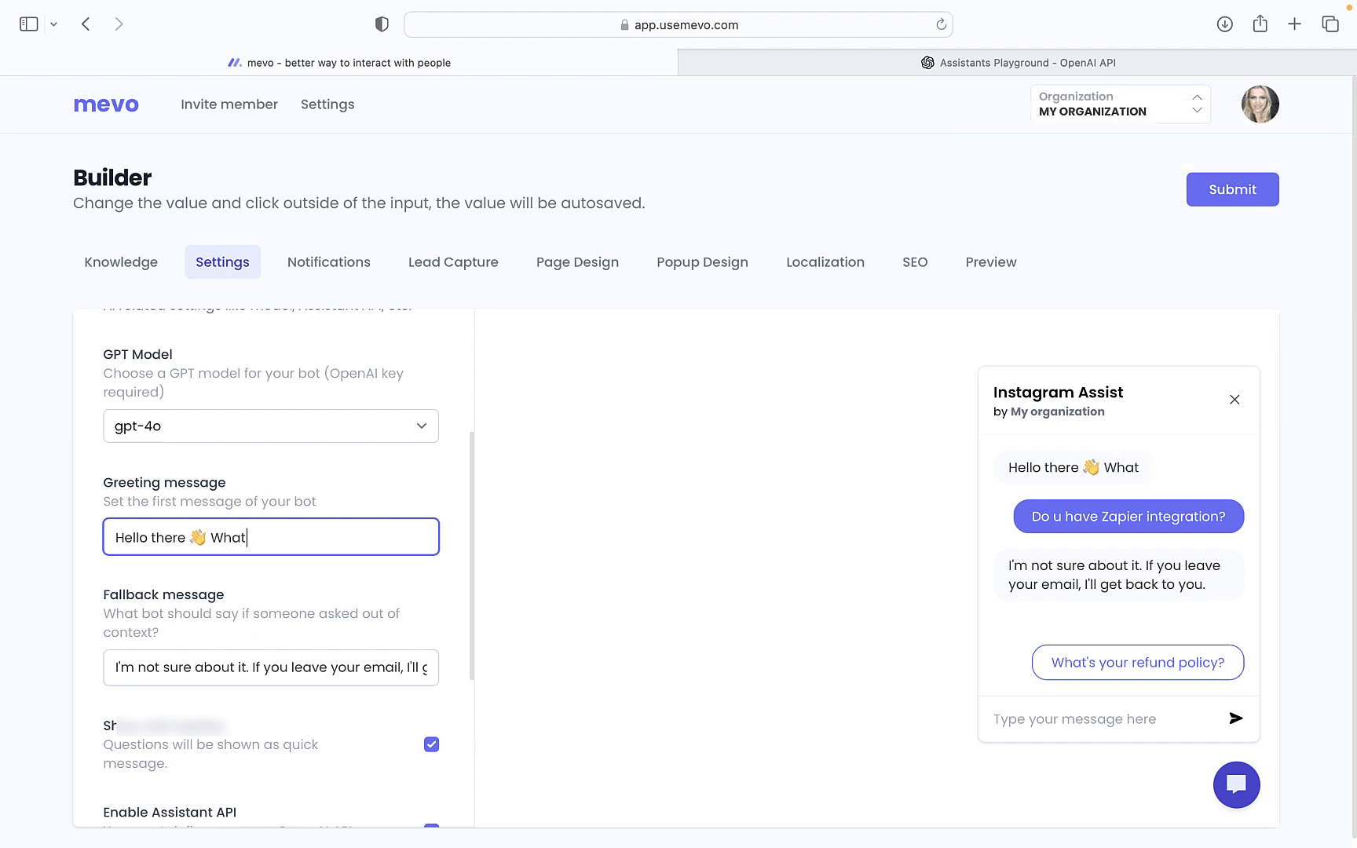
text( cp)
text(tion s wo)
text(uld )
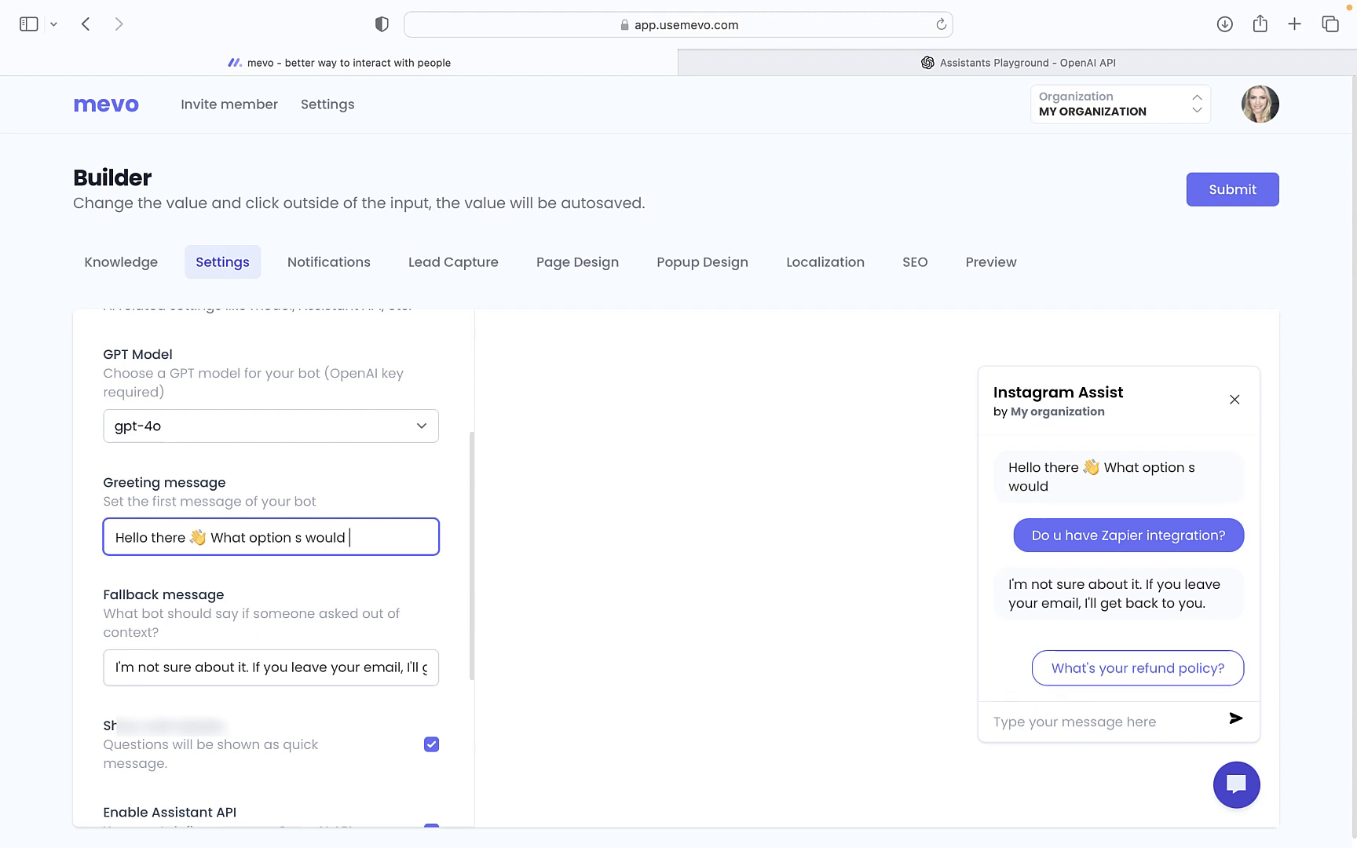
text(you like)
drag(303, 538, 252, 539)
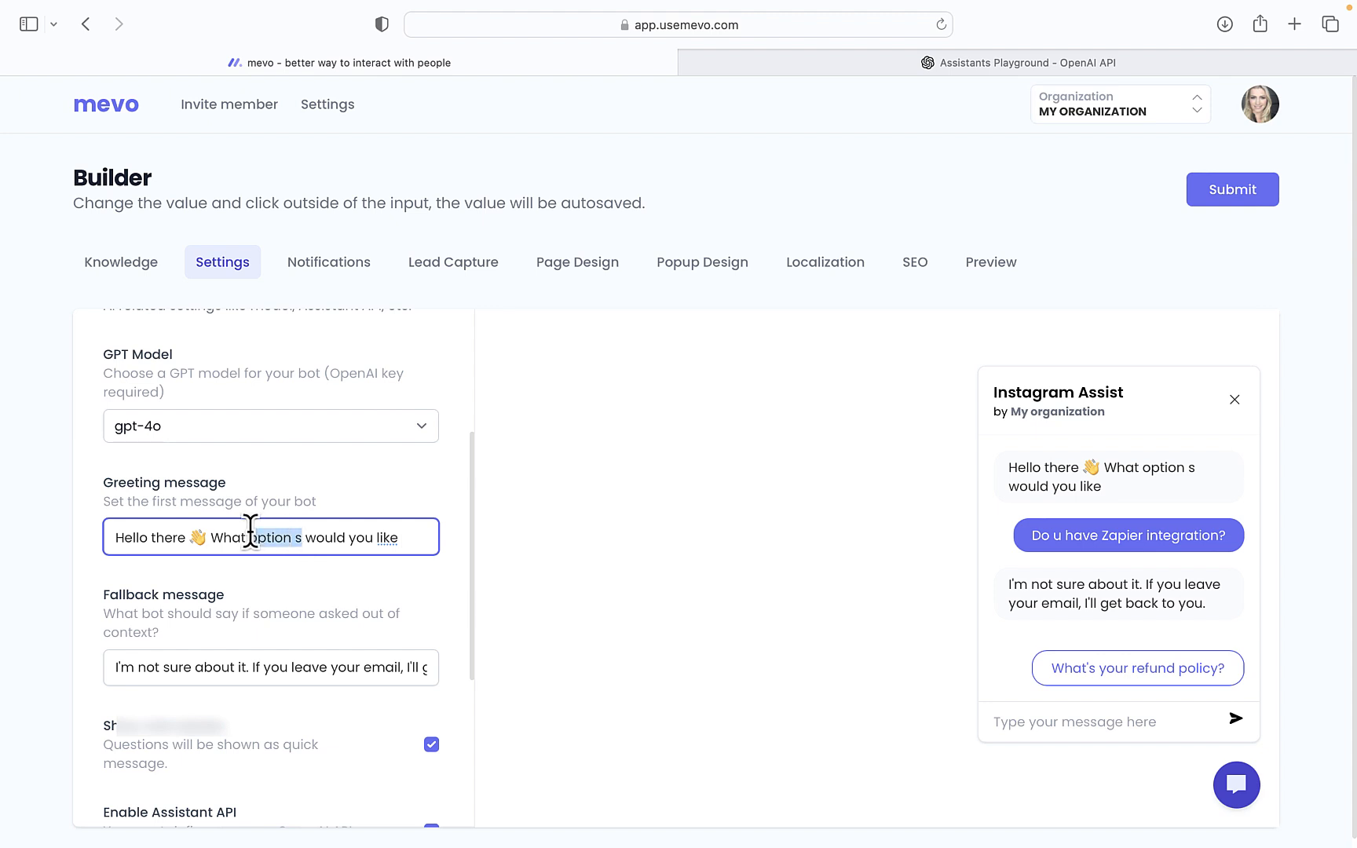
text(ca)
text(ptions)
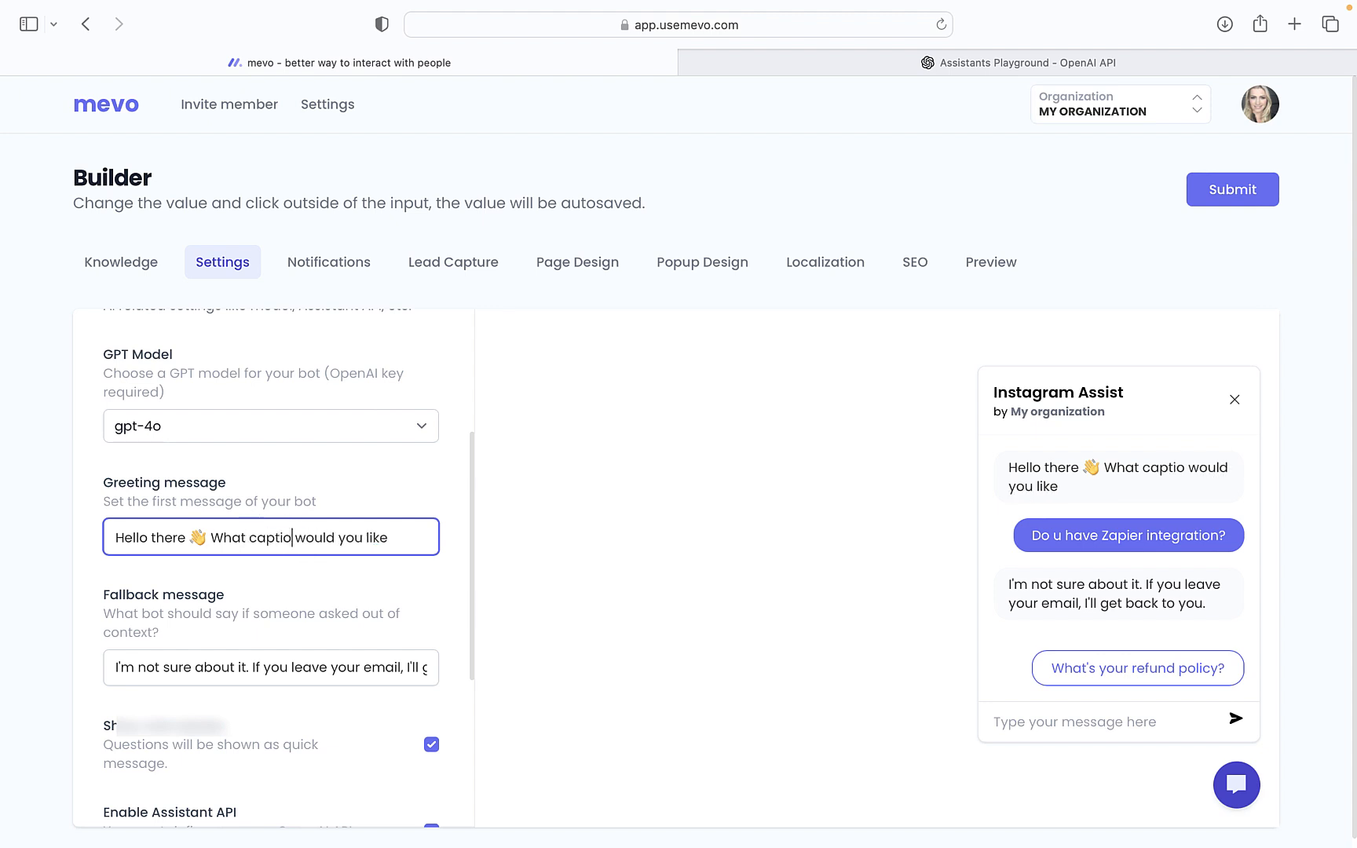
click(420, 535)
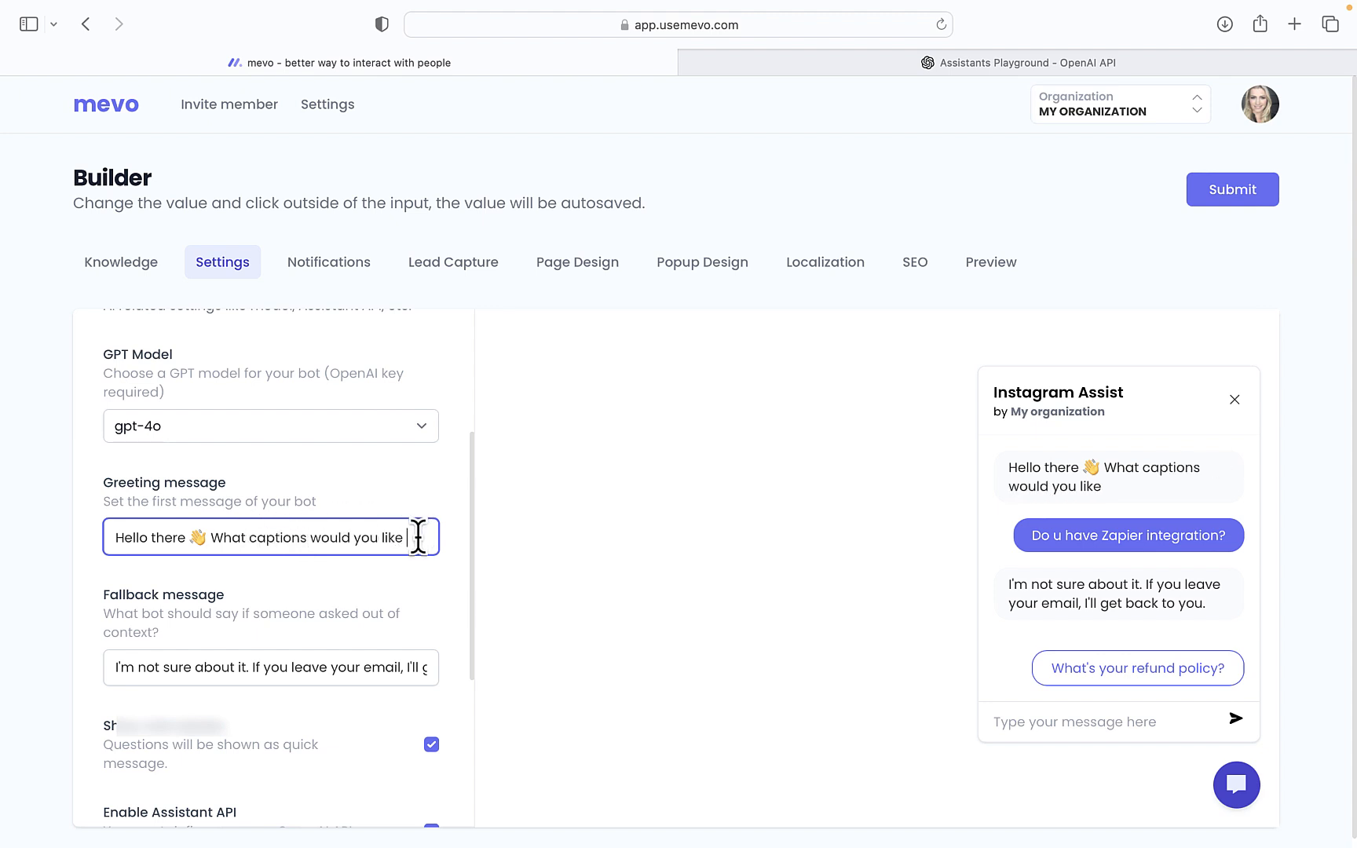
text(me to)
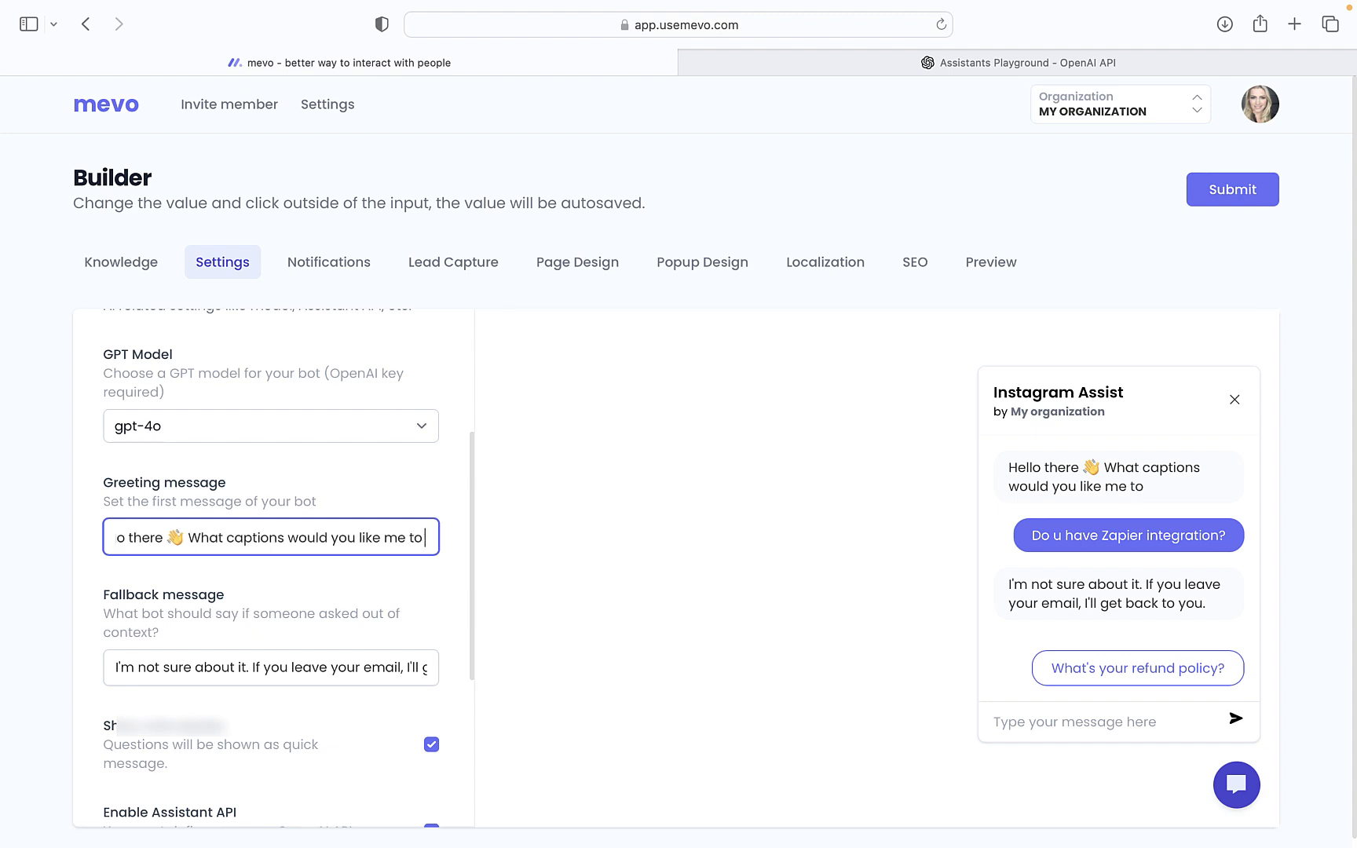
text( write)
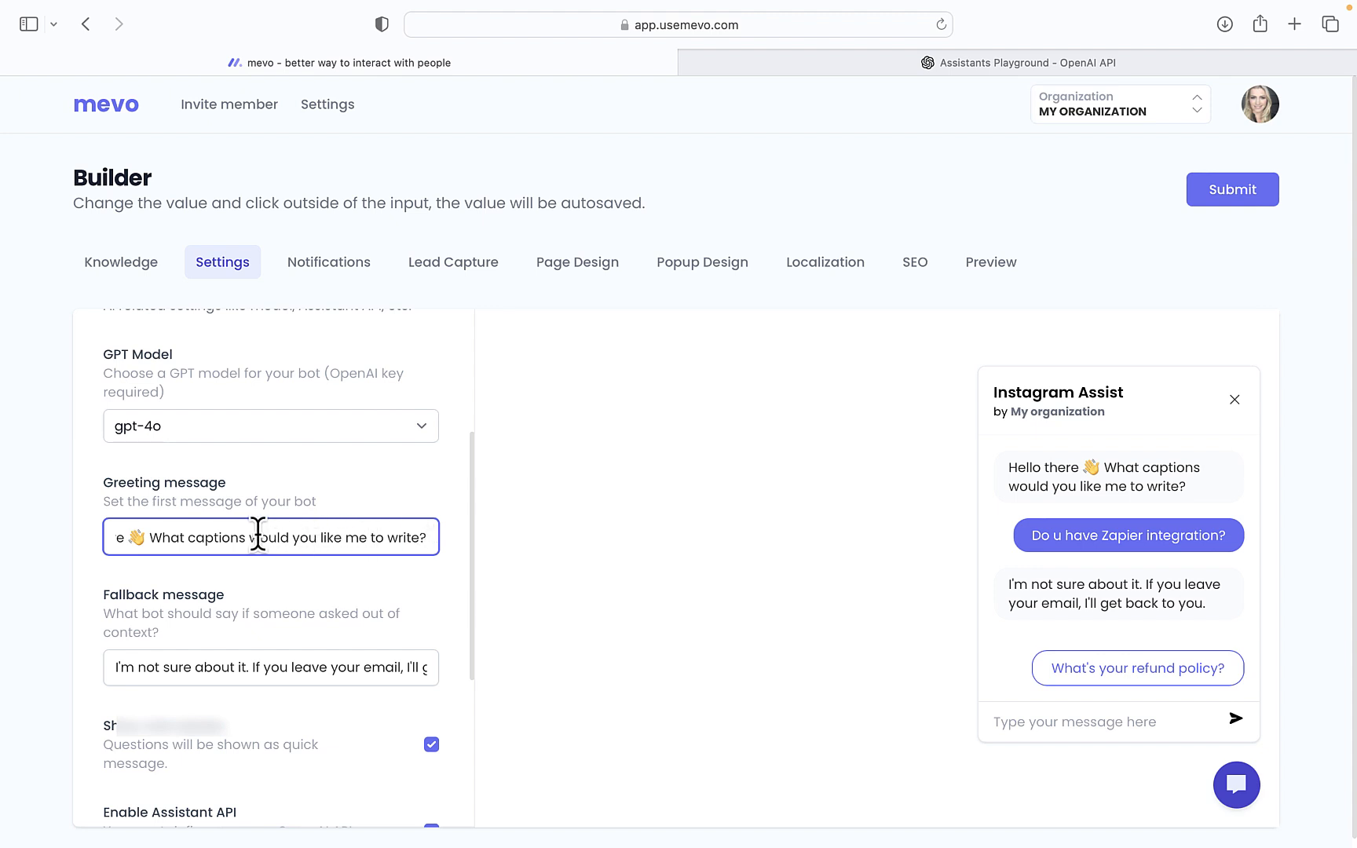
Reword the greeting's ending to '...would you like me to write captions about?'
drag(245, 537, 187, 537)
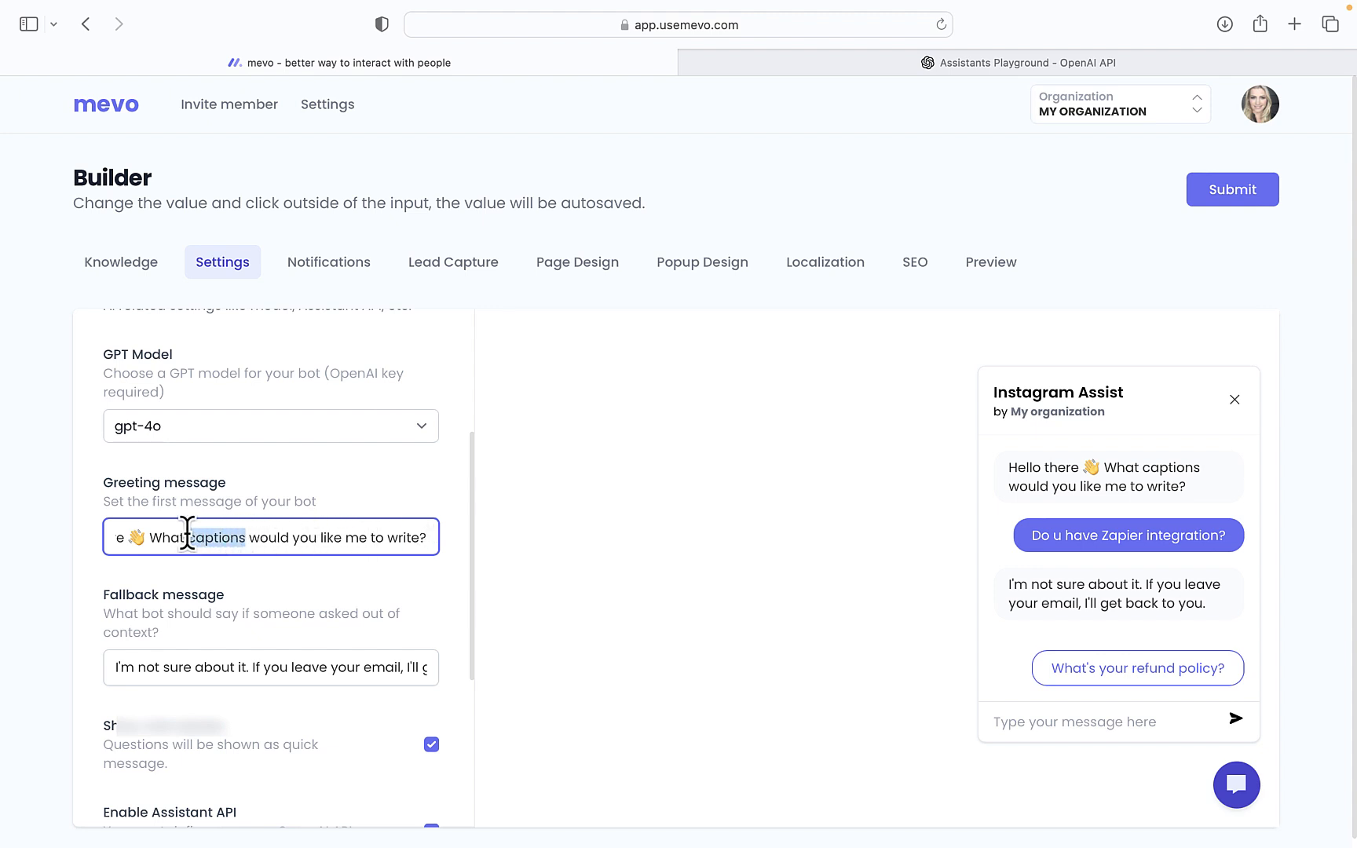
key(BackSpace)
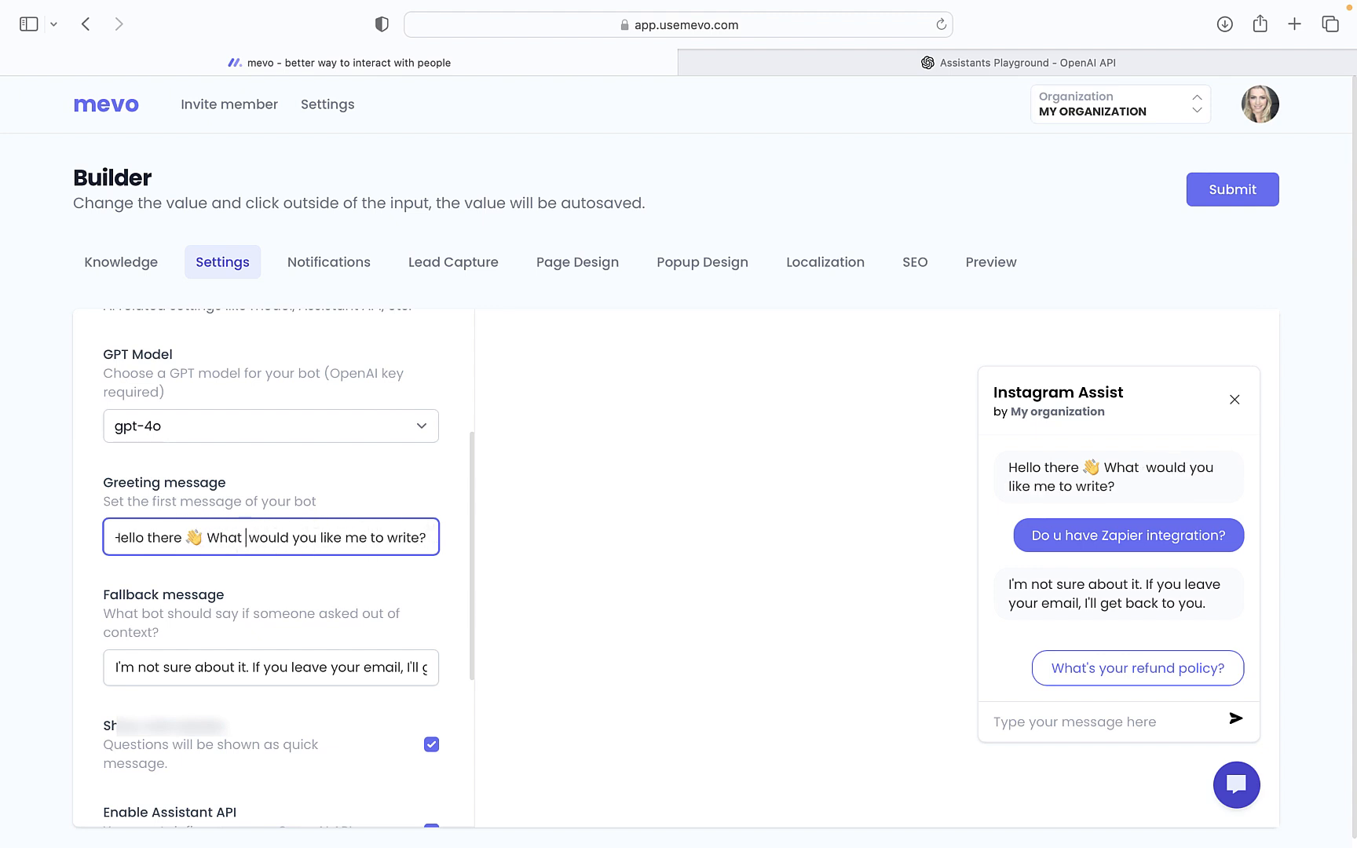
key(BackSpace)
click(420, 537)
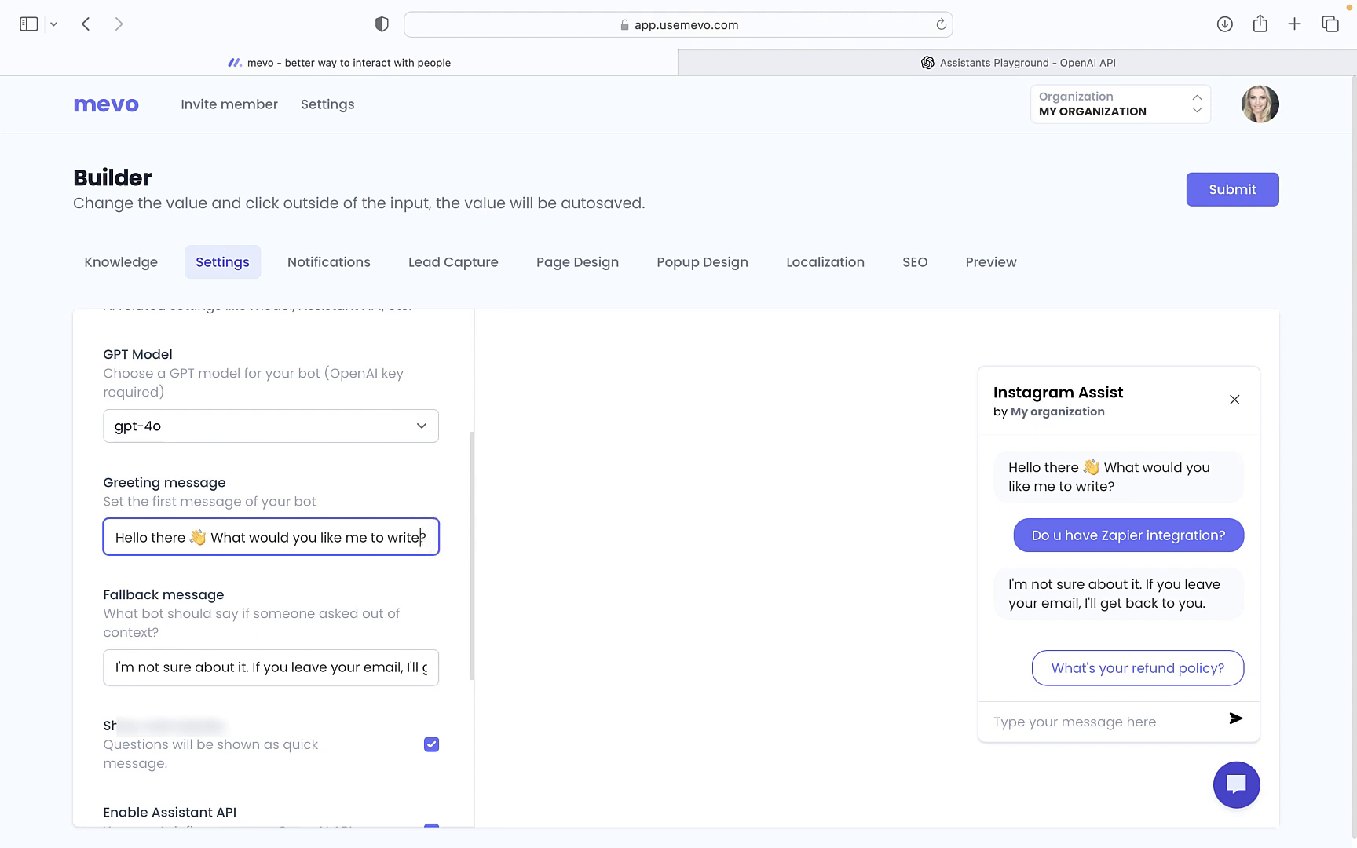
text(captions )
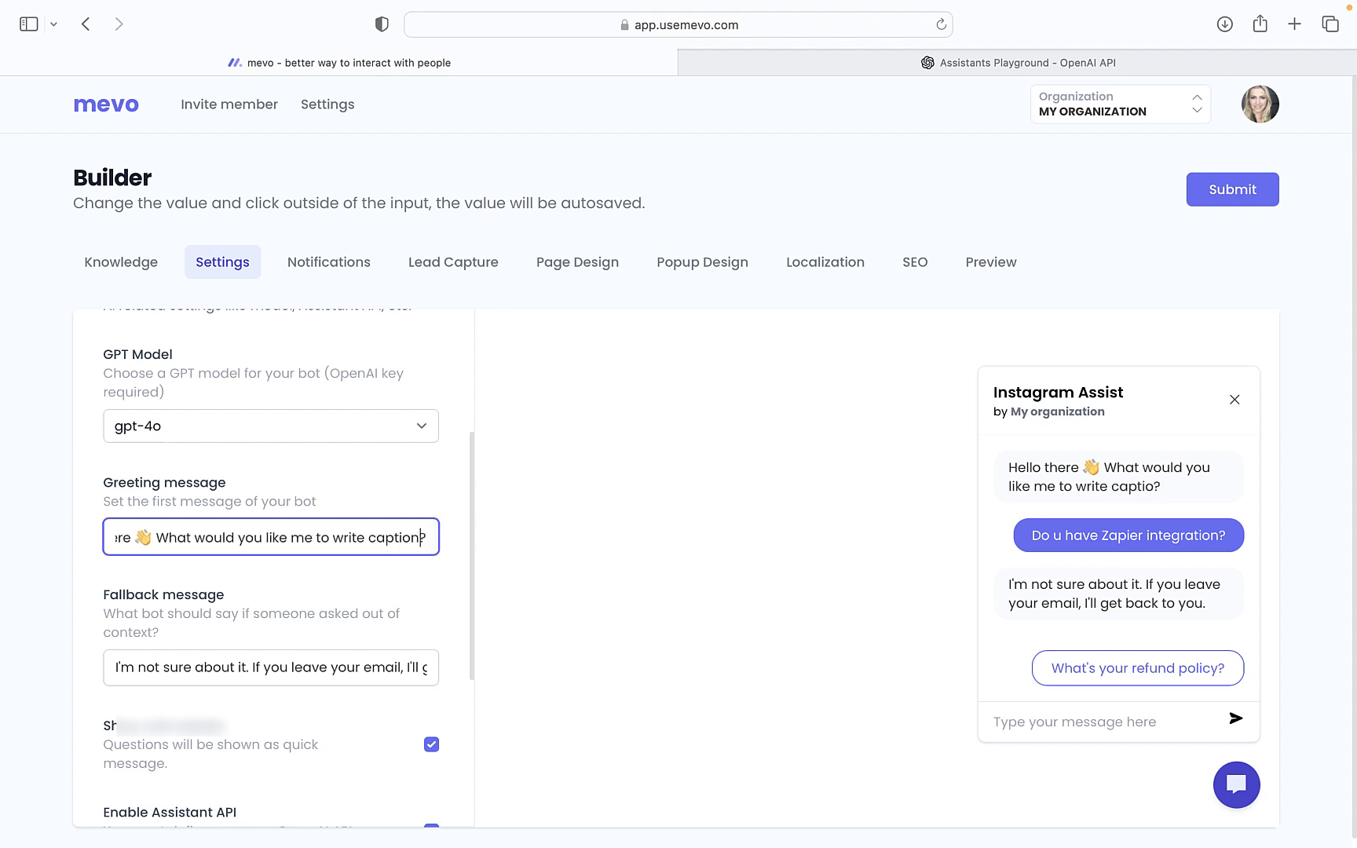
text(about)
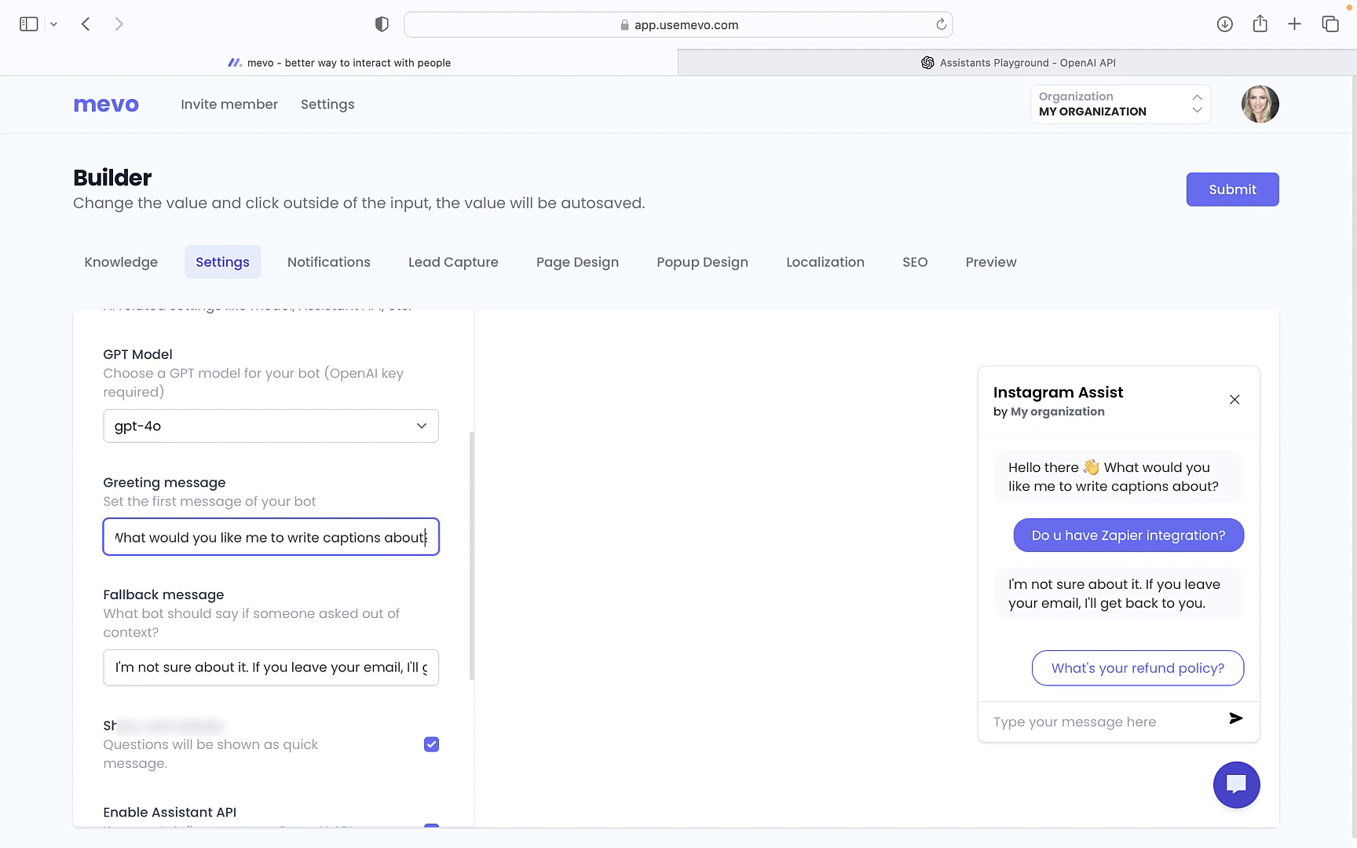
text(?)
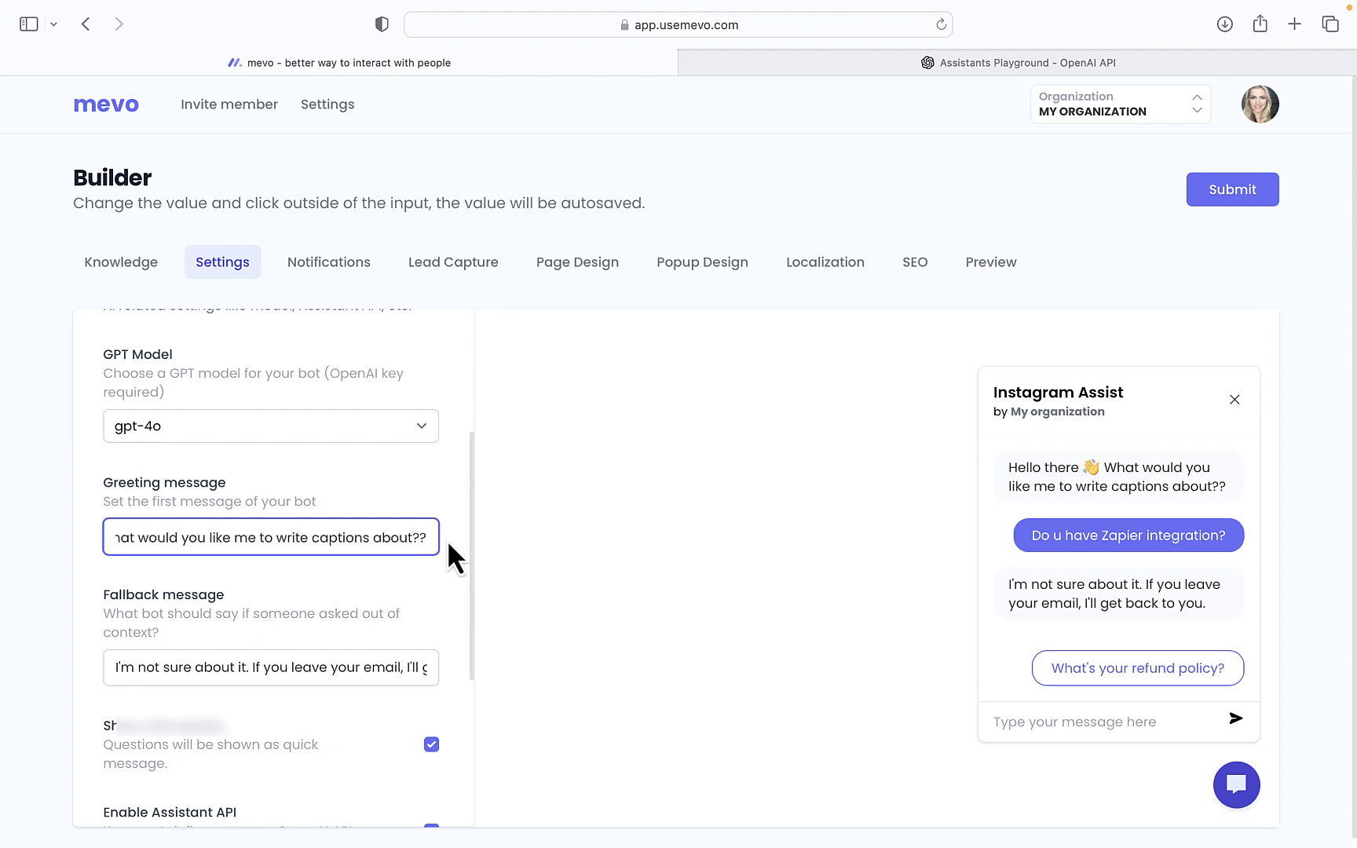
key(BackSpace)
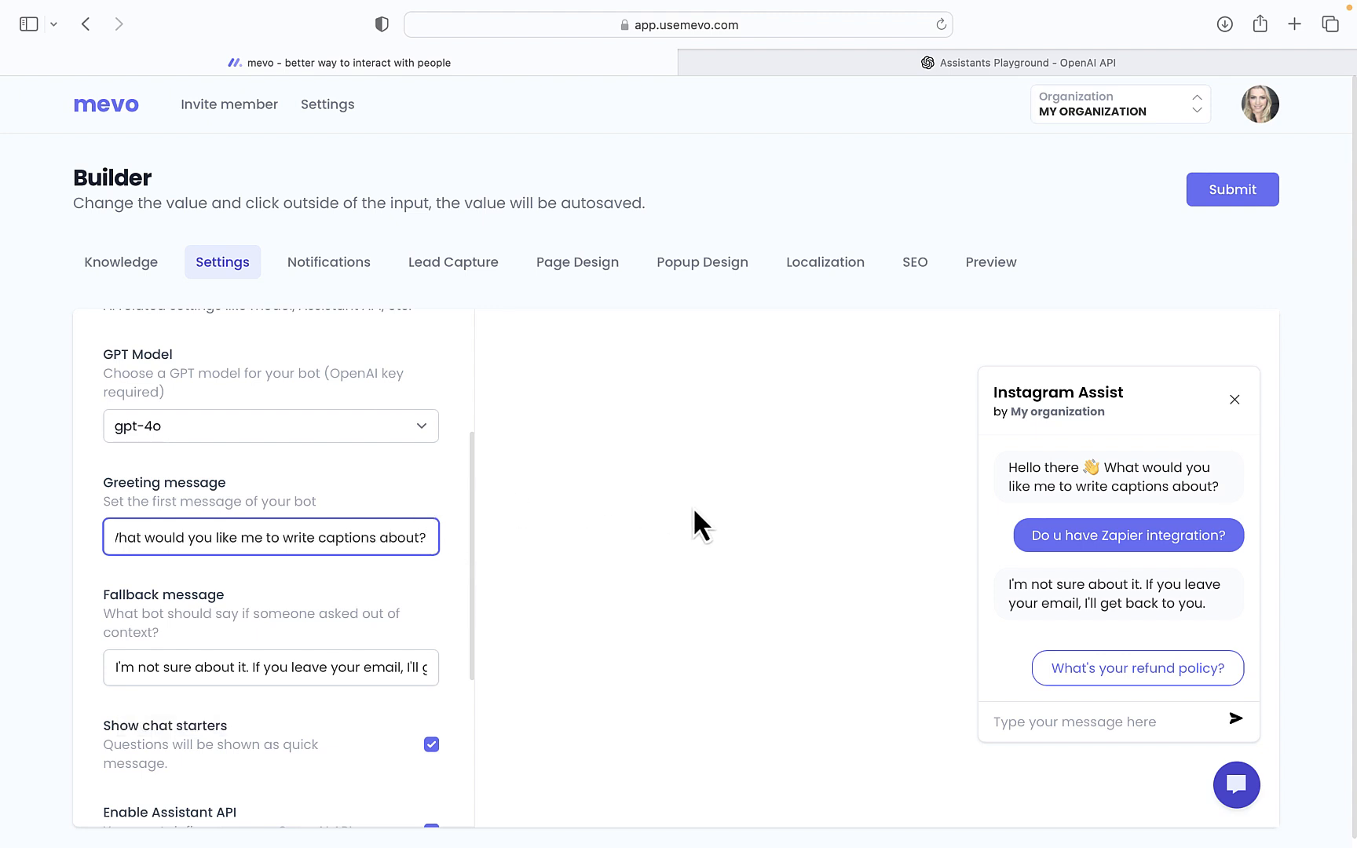
scroll(373, 583, down, 5)
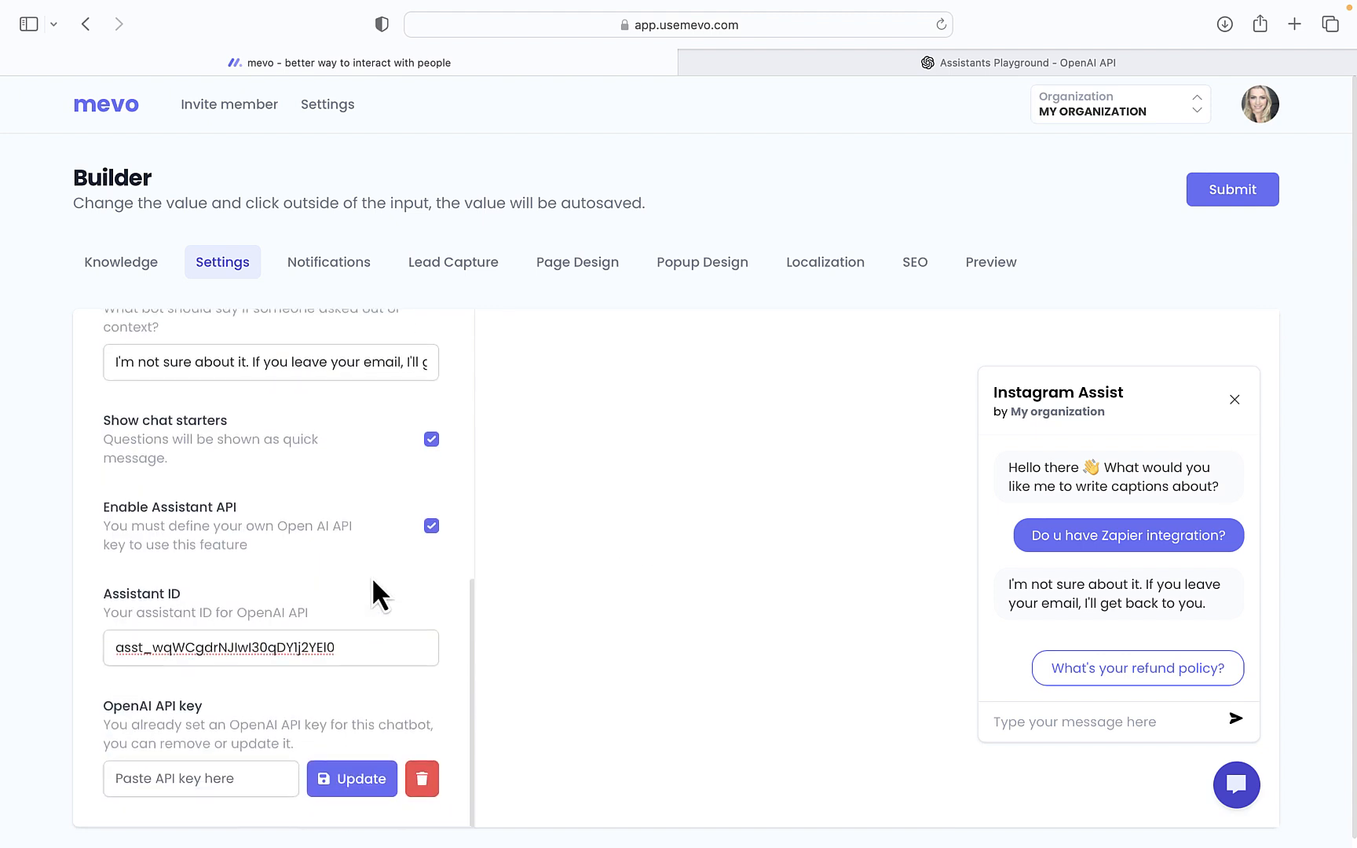
scroll(372, 576, up, 5)
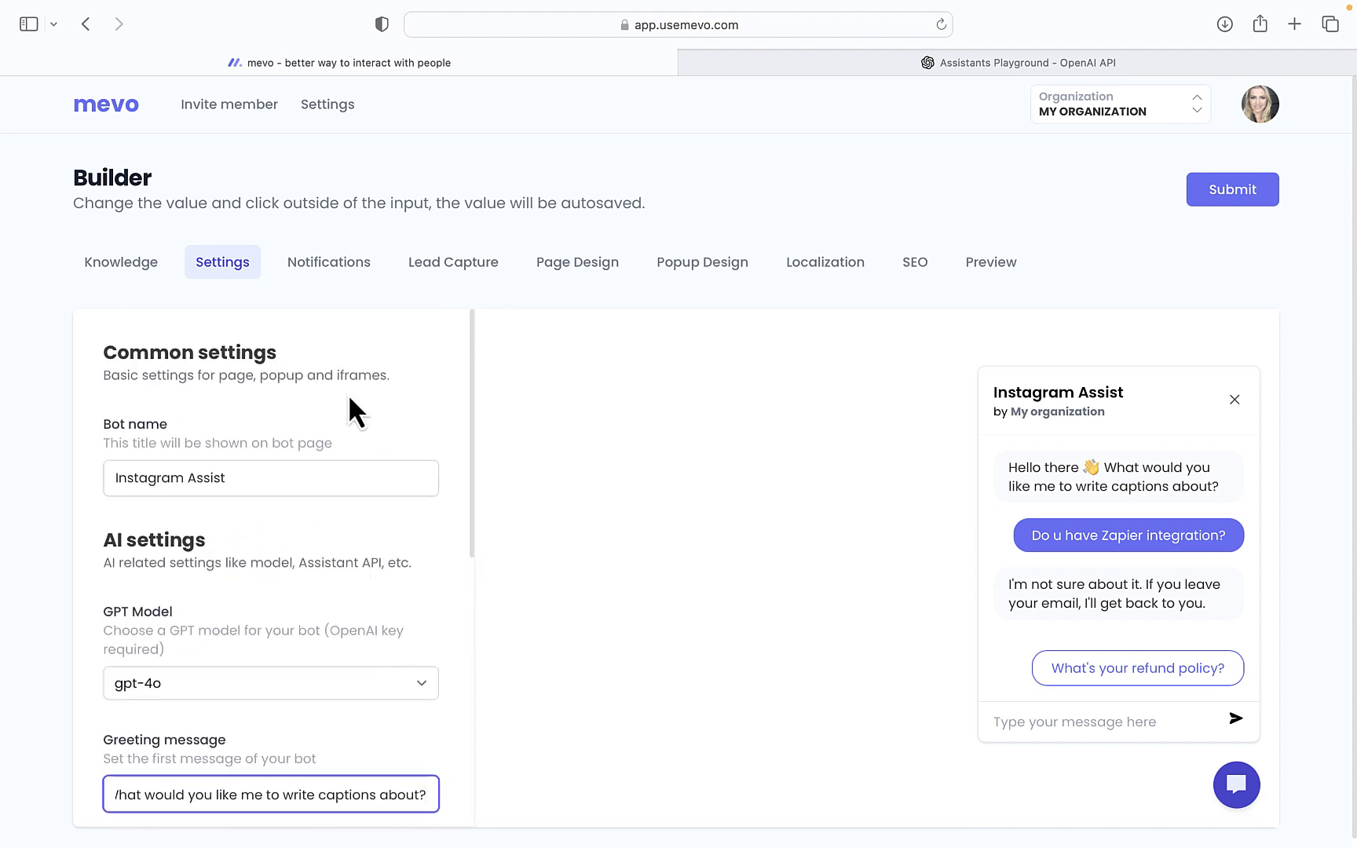
Add a user as the bot's notification e-mail receiver, then view the Lead Capture settings
click(330, 265)
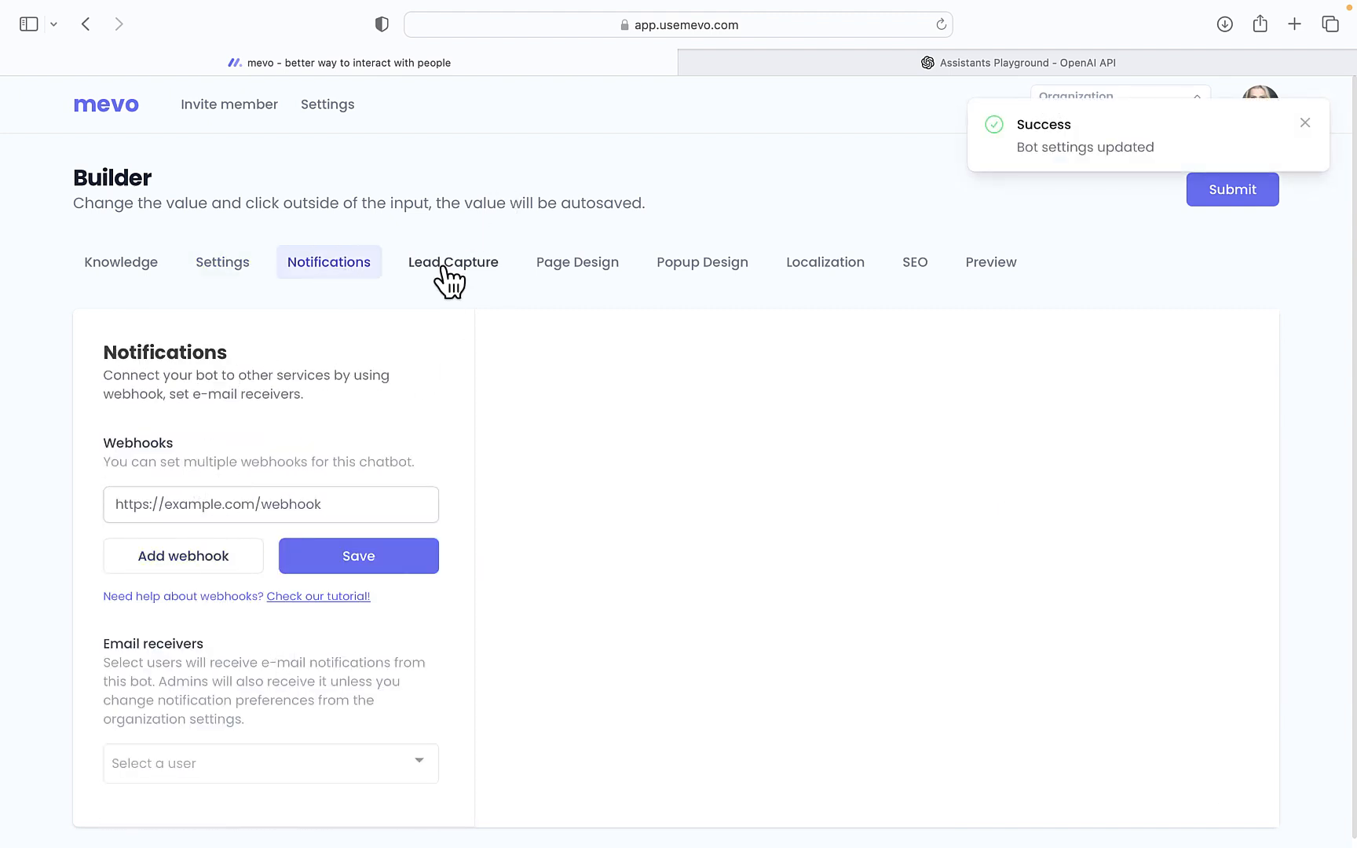
click(322, 771)
click(319, 728)
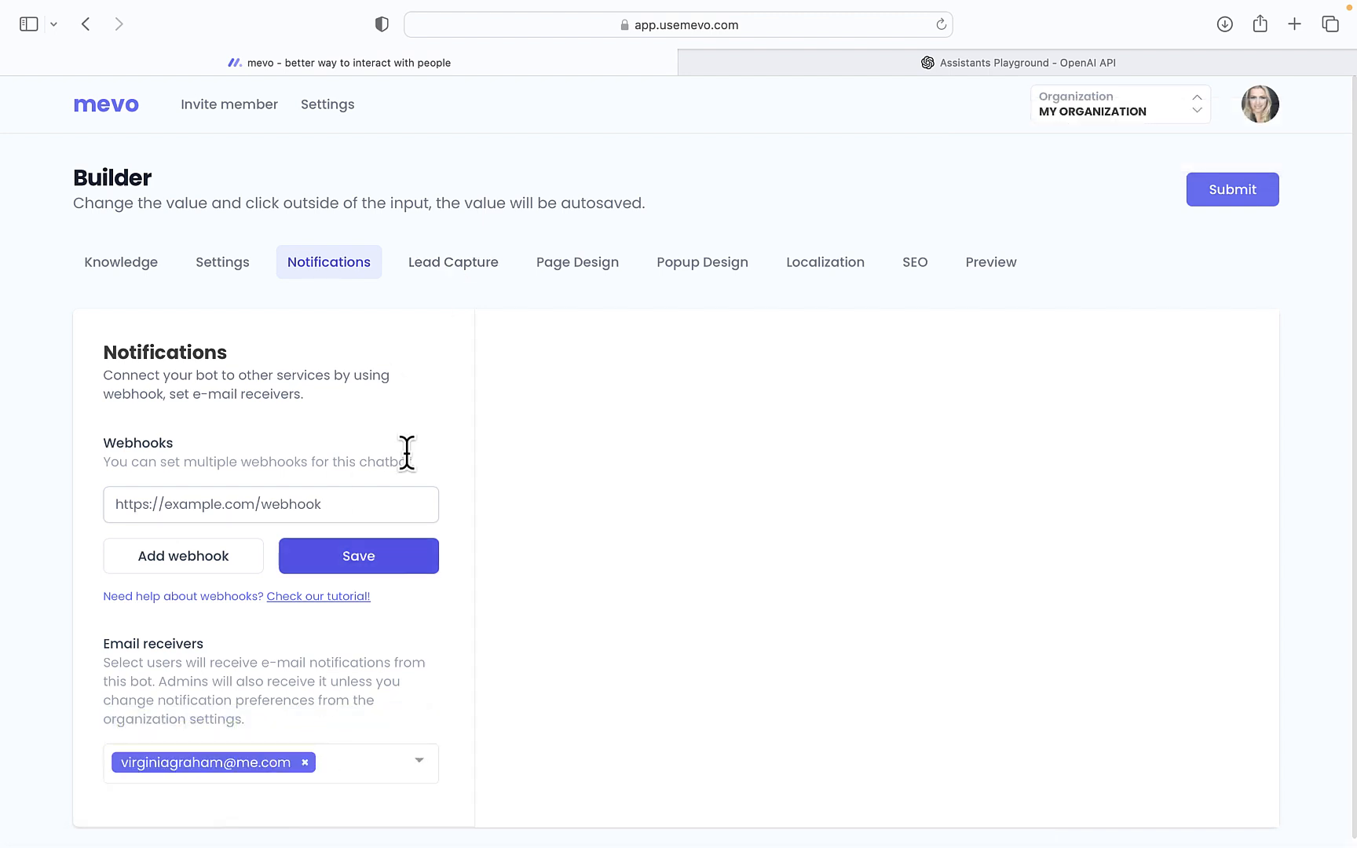
click(454, 268)
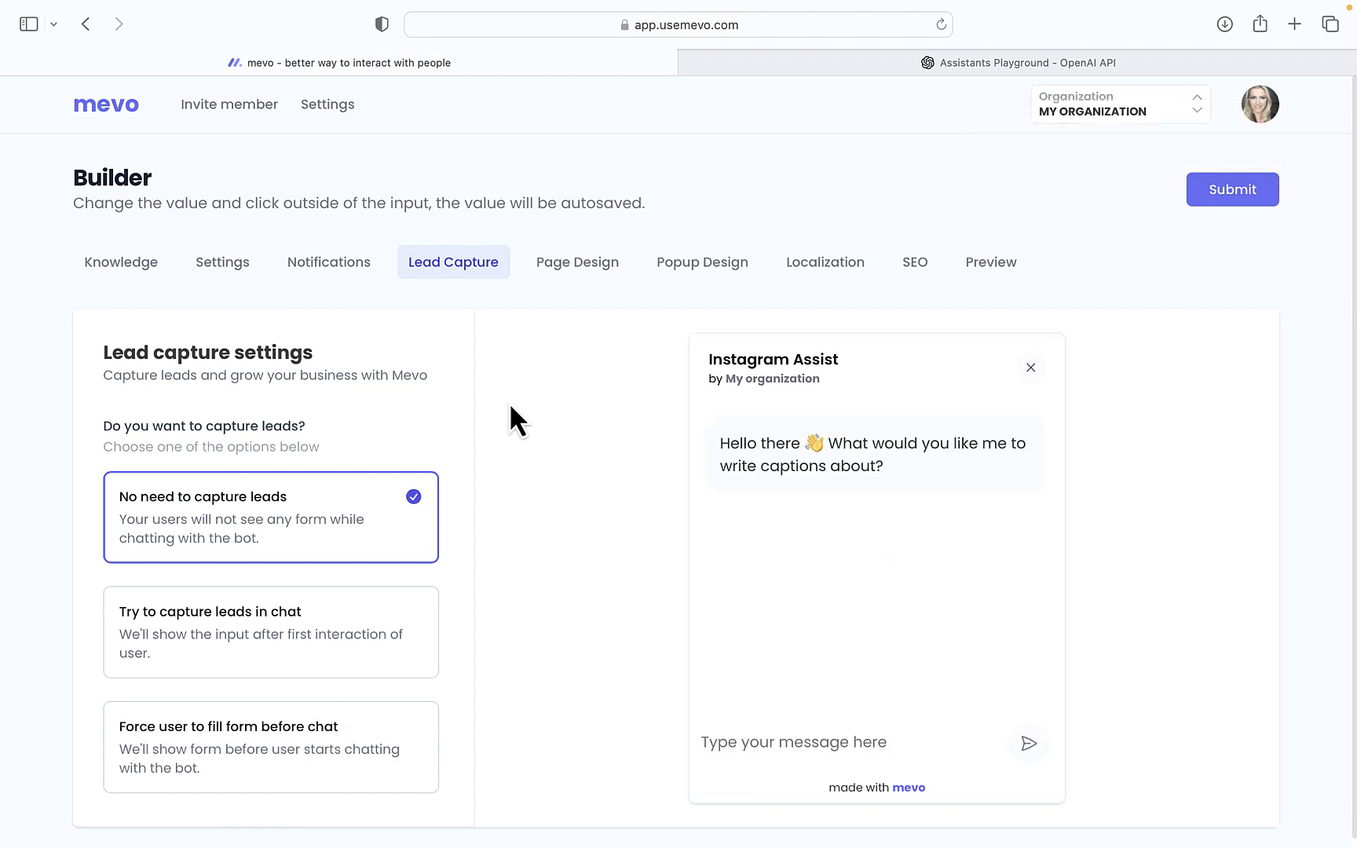
click(584, 264)
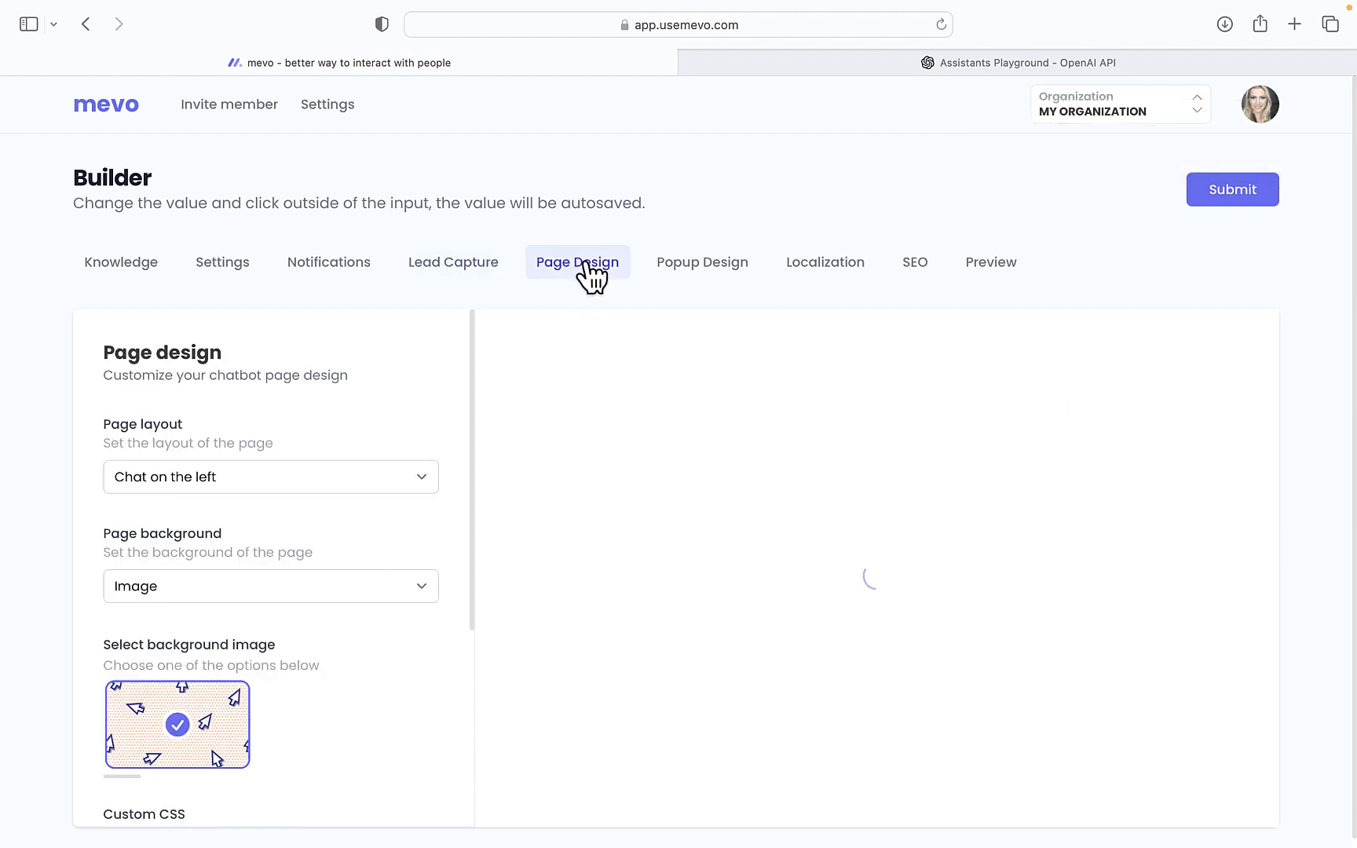
scroll(336, 573, down, 5)
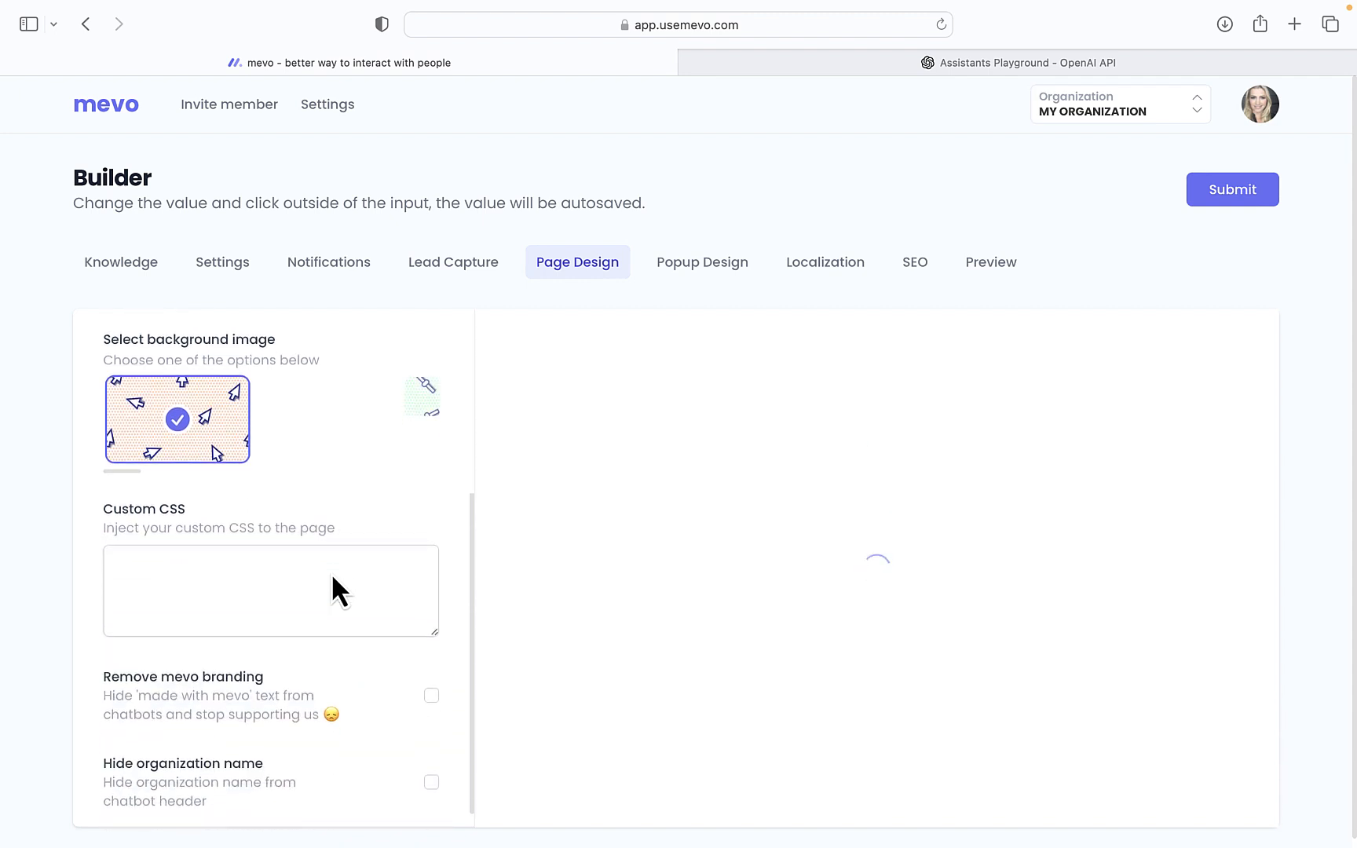
scroll(330, 569, up, 4)
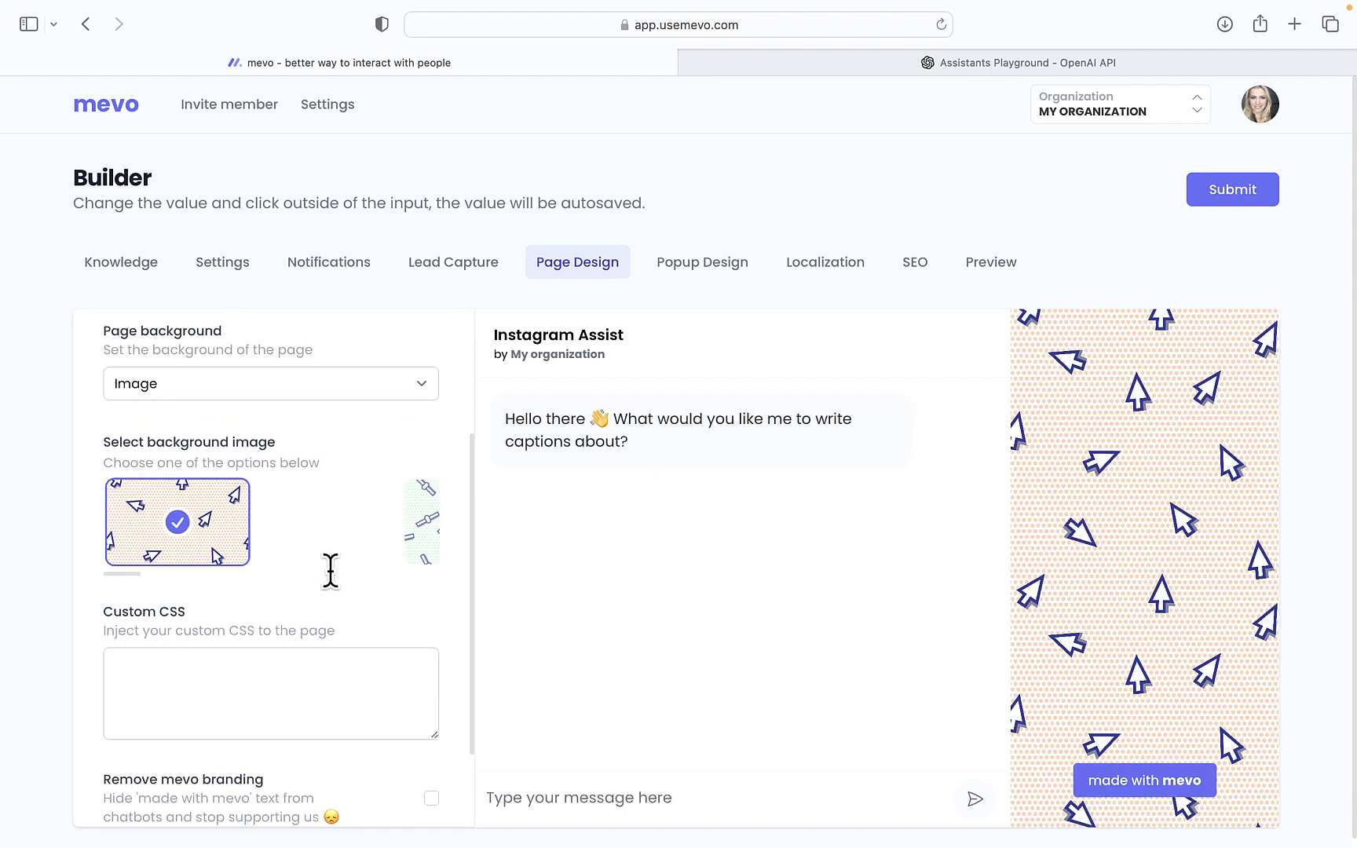
scroll(326, 623, down, 4)
scroll(325, 625, up, 6)
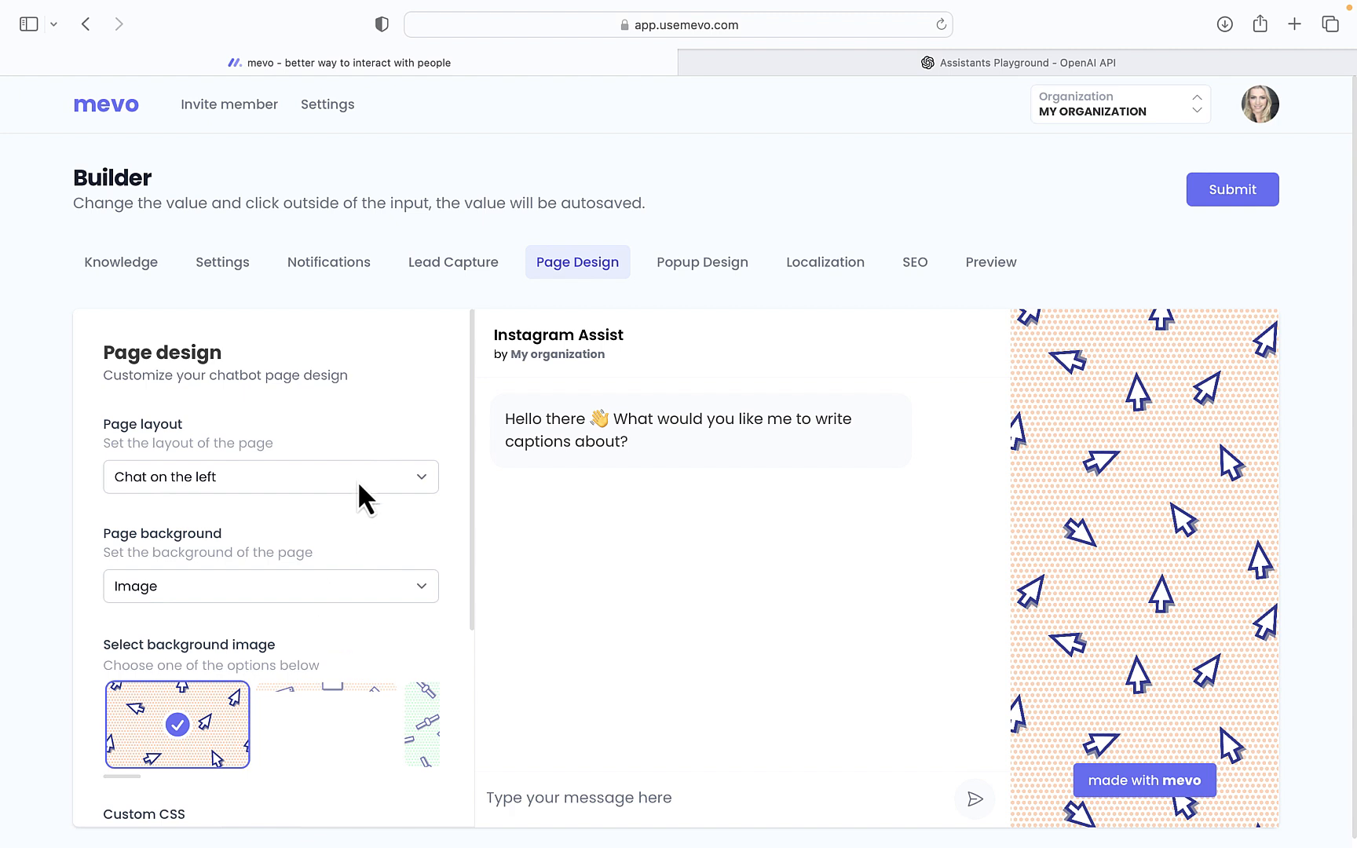
In Popup Design, hide the organization name and remove mevo branding so the header reads only 'Instagram Assist'
click(702, 267)
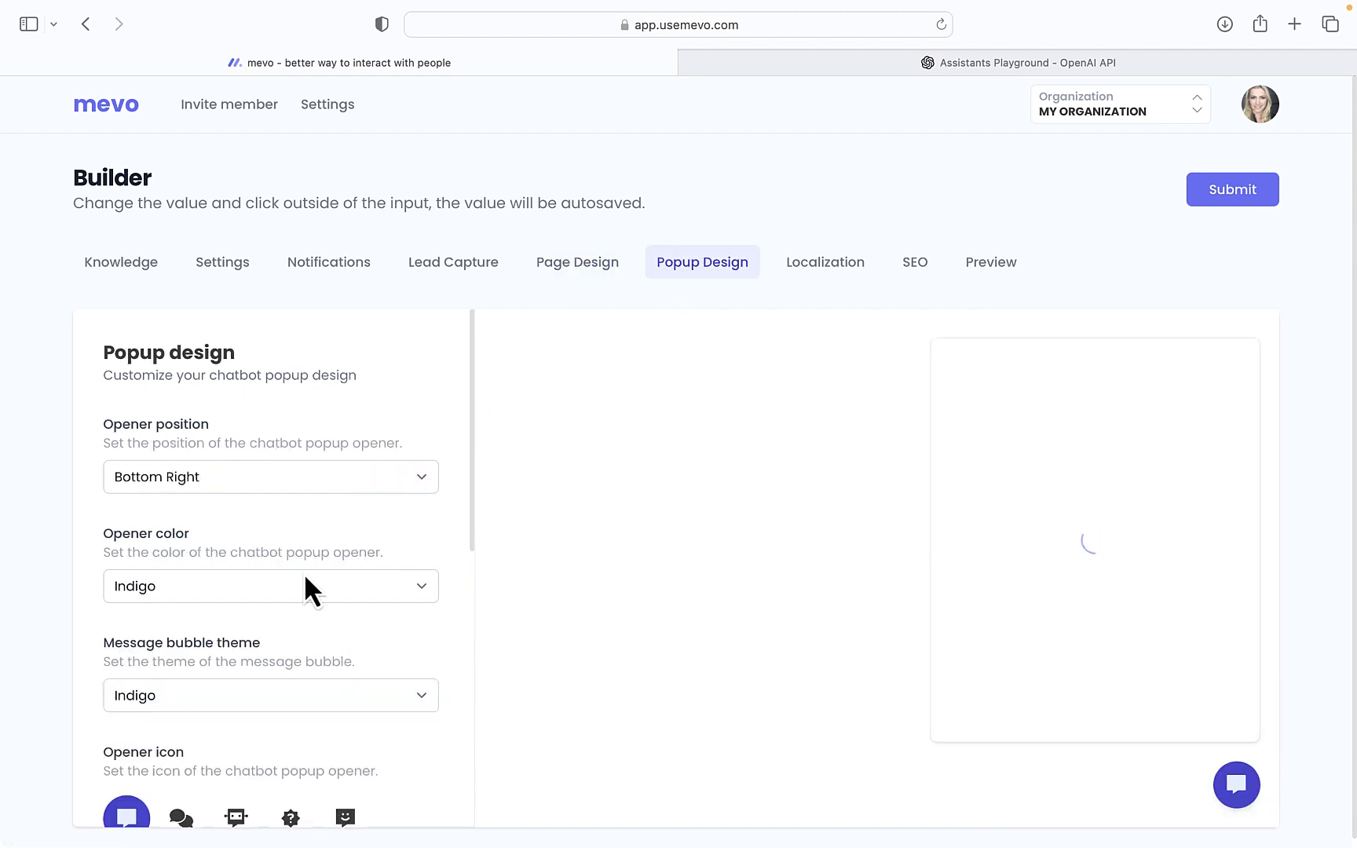
scroll(305, 577, down, 5)
scroll(305, 580, down, 5)
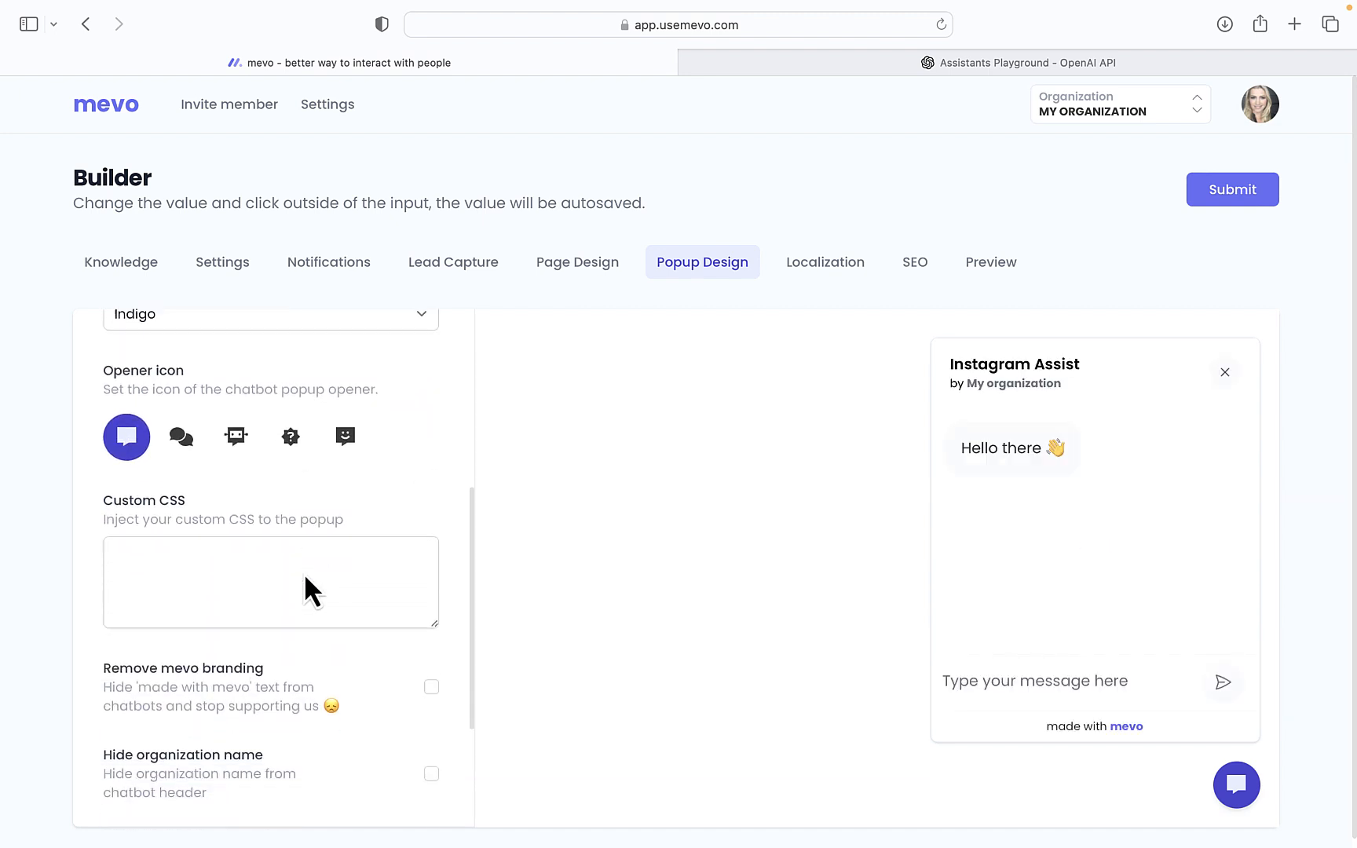
scroll(304, 573, down, 1)
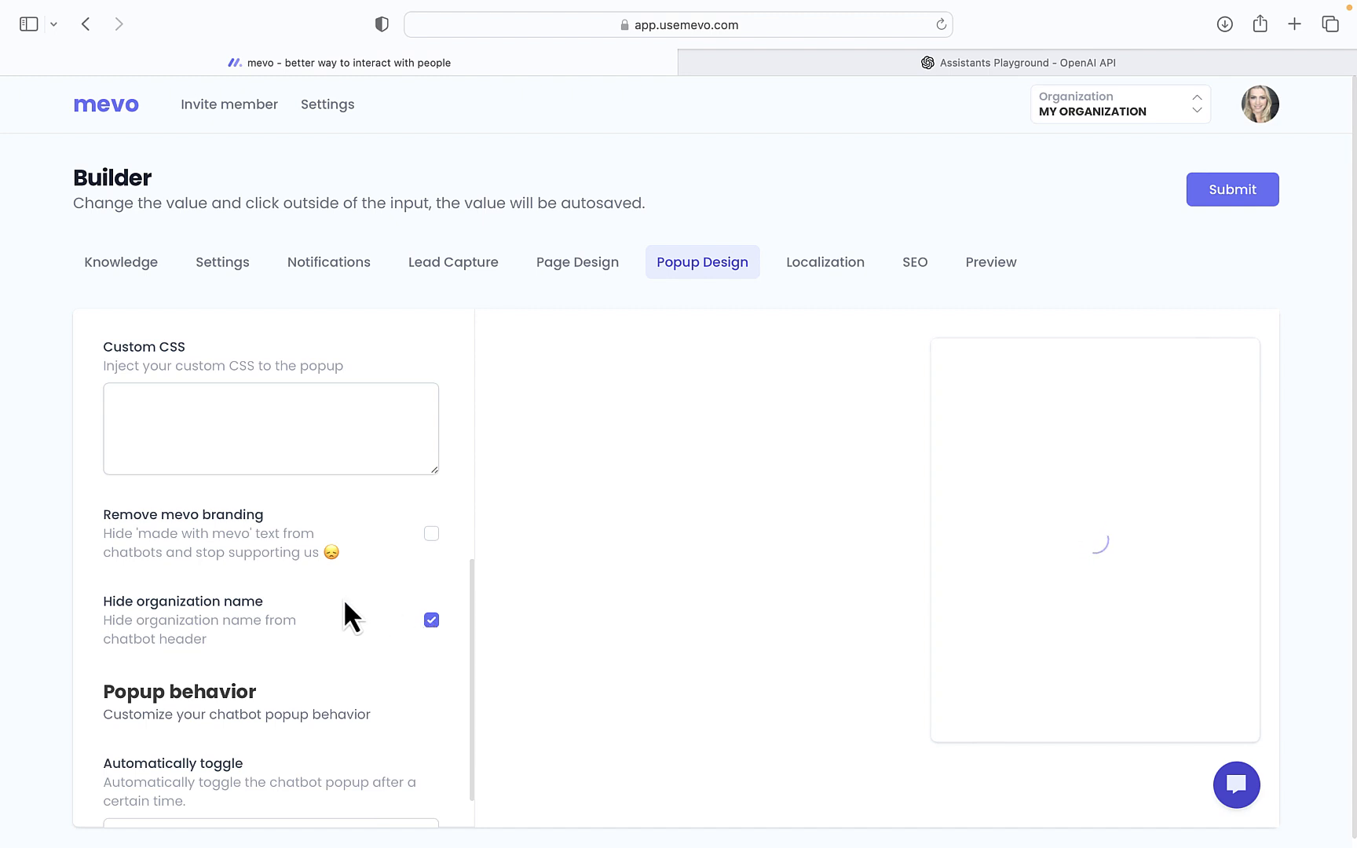
click(431, 534)
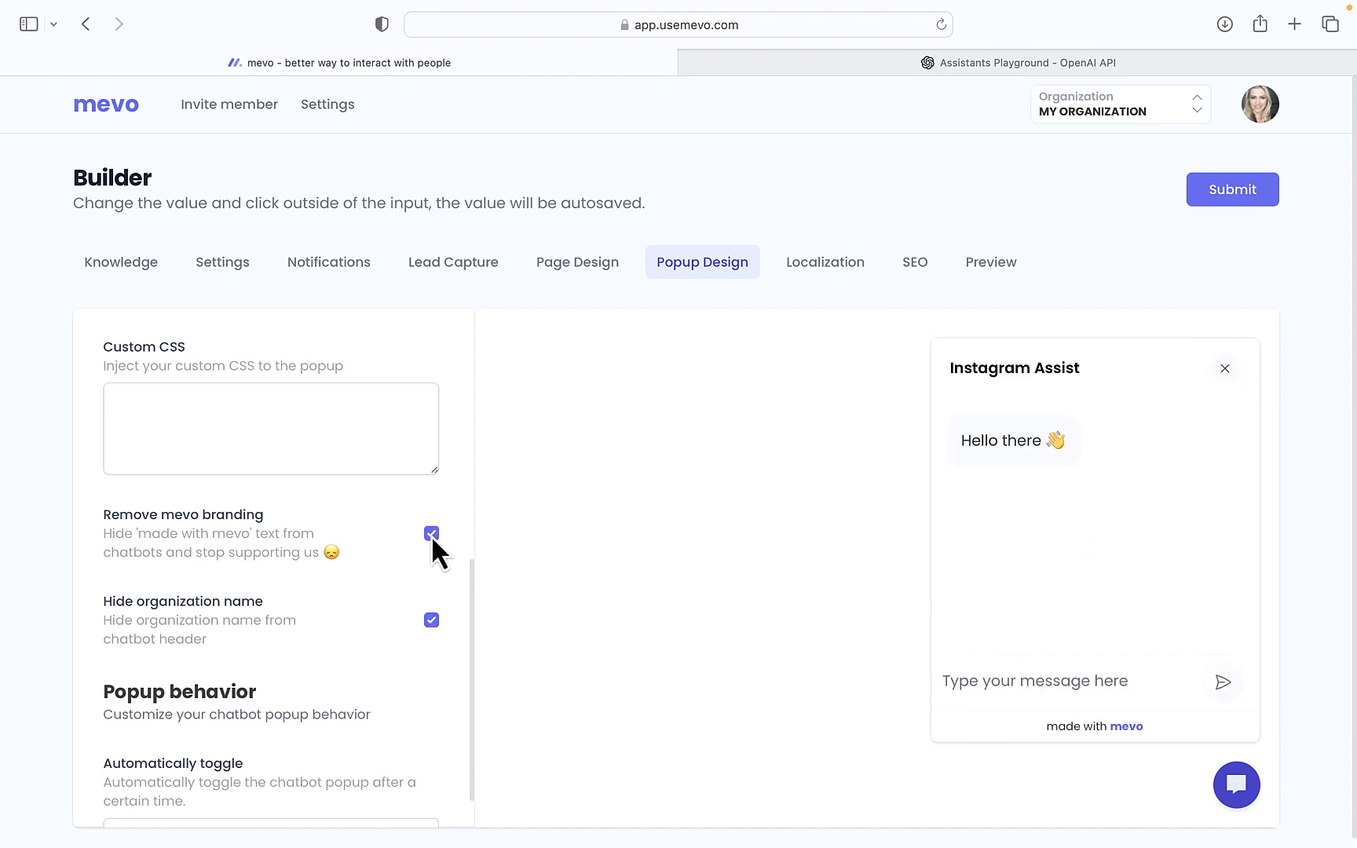
scroll(318, 666, down, 2)
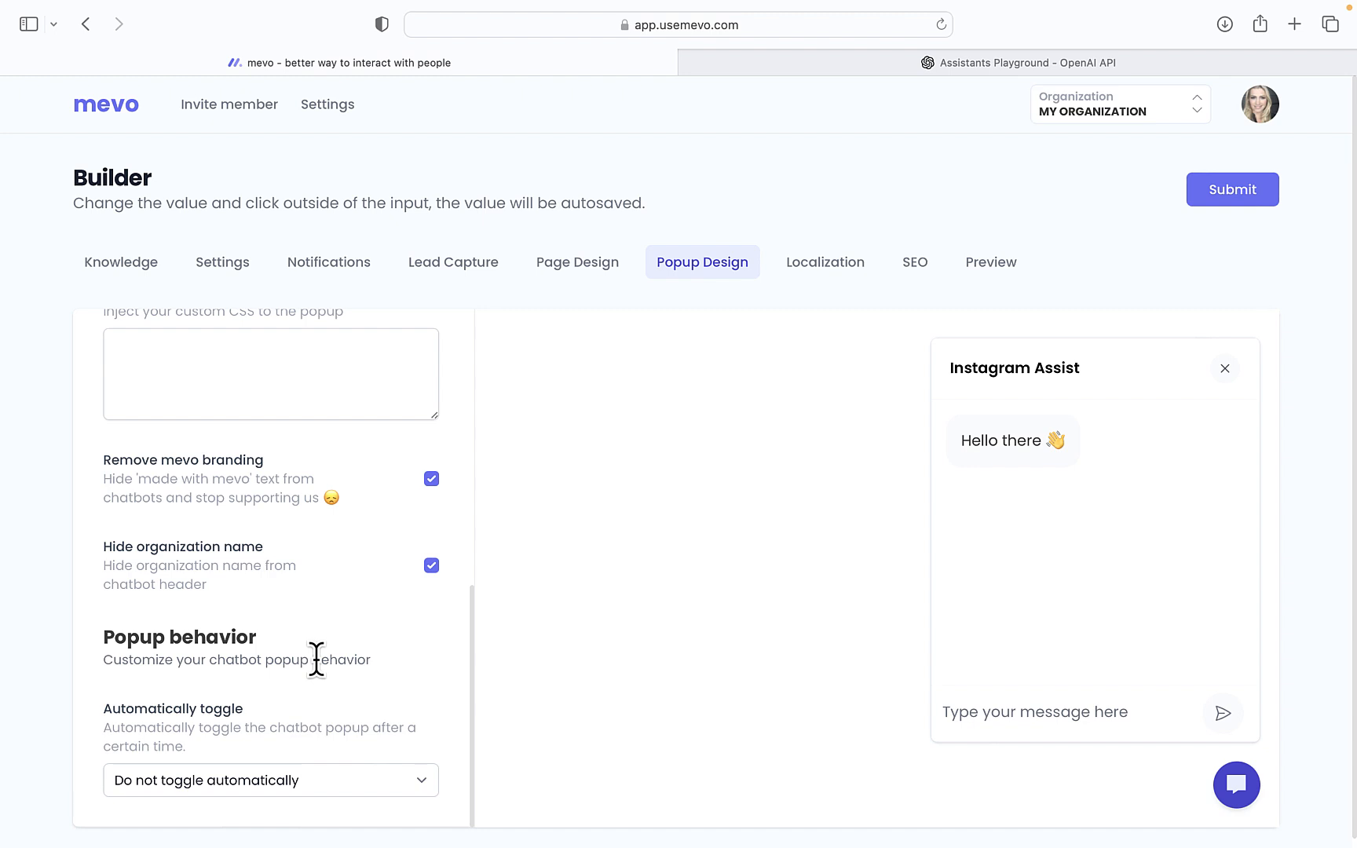
scroll(316, 658, up, 10)
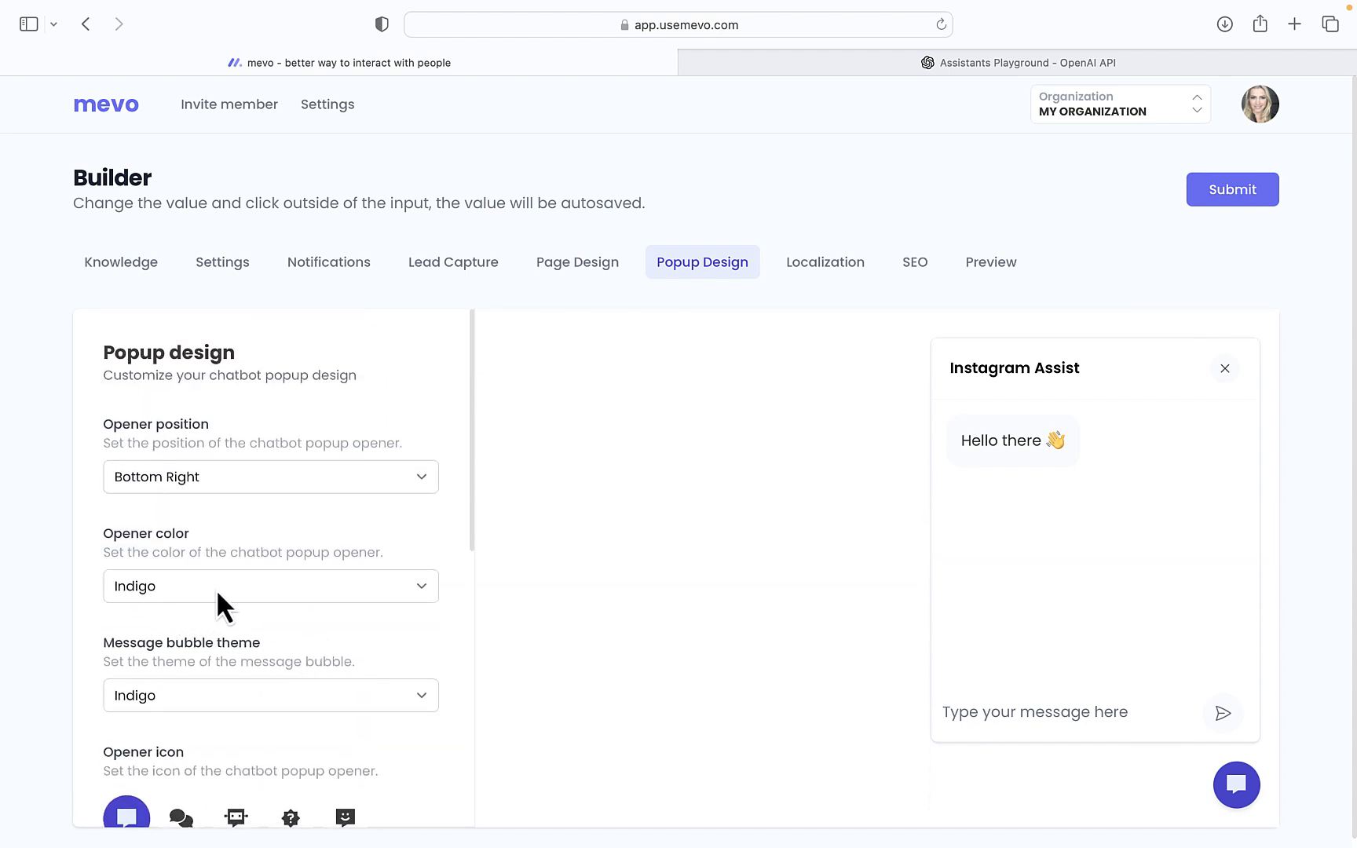
Review the Localization and SEO settings, then preview Instagram Assist as its standalone bot.usemevo.com page
click(824, 271)
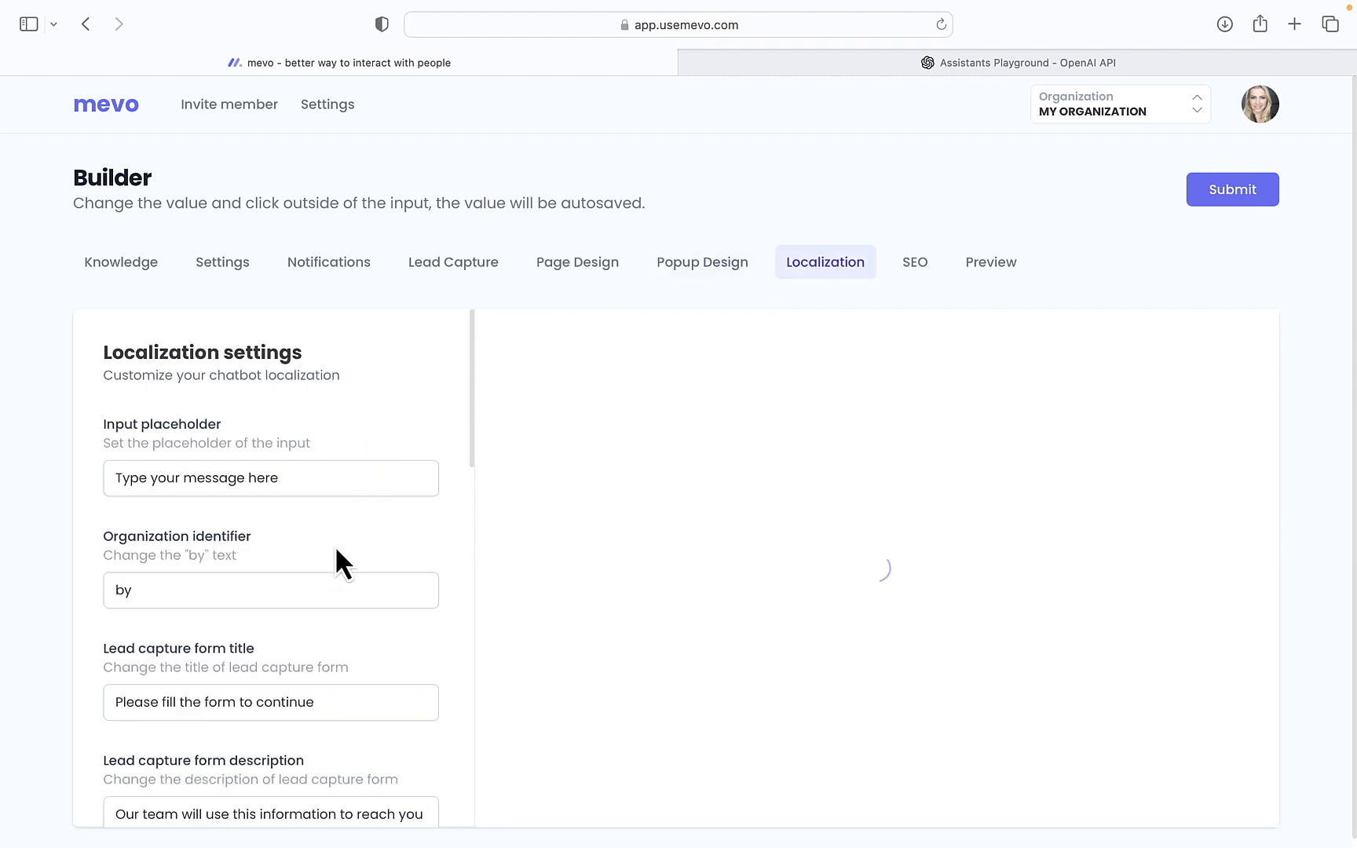
scroll(336, 551, down, 3)
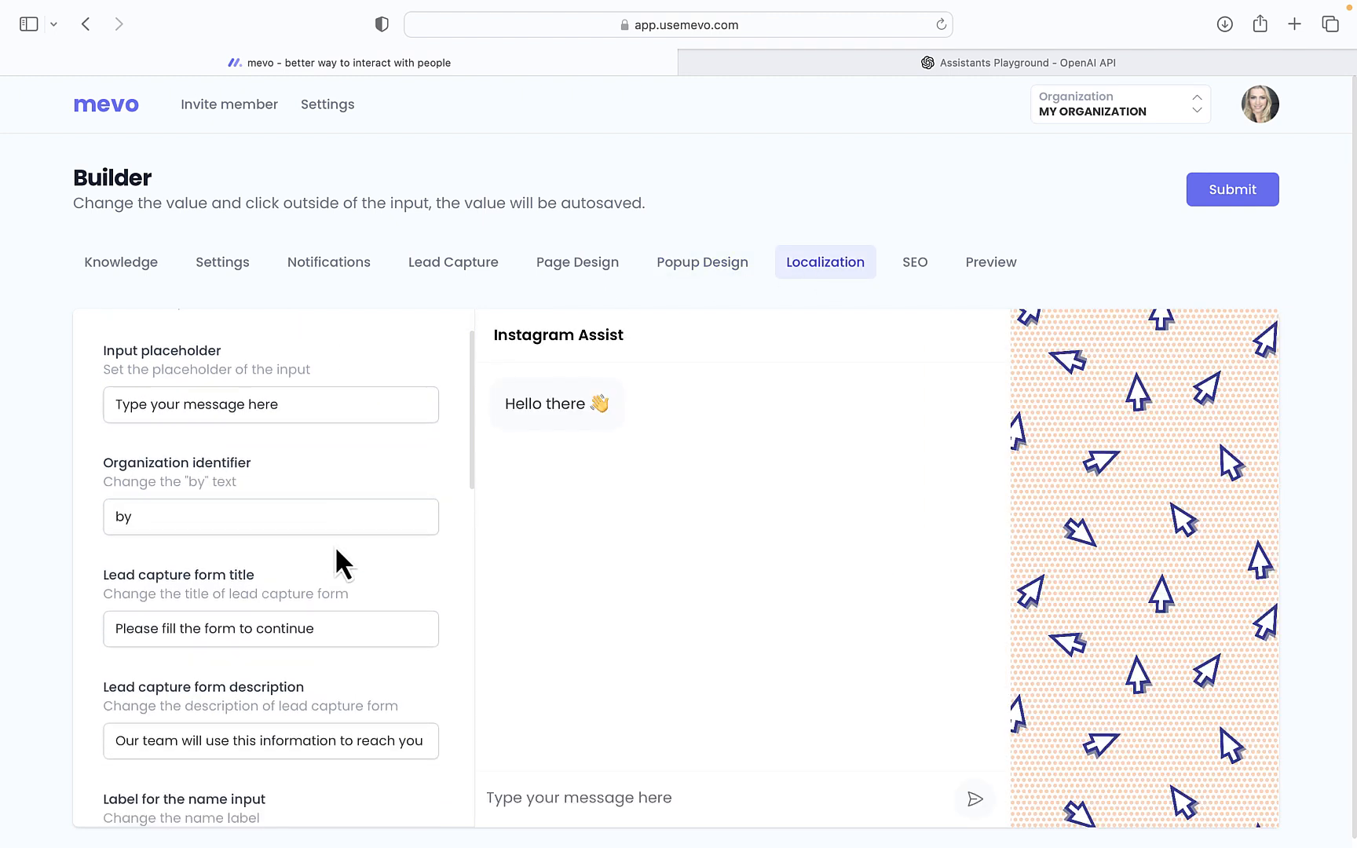
scroll(336, 549, up, 3)
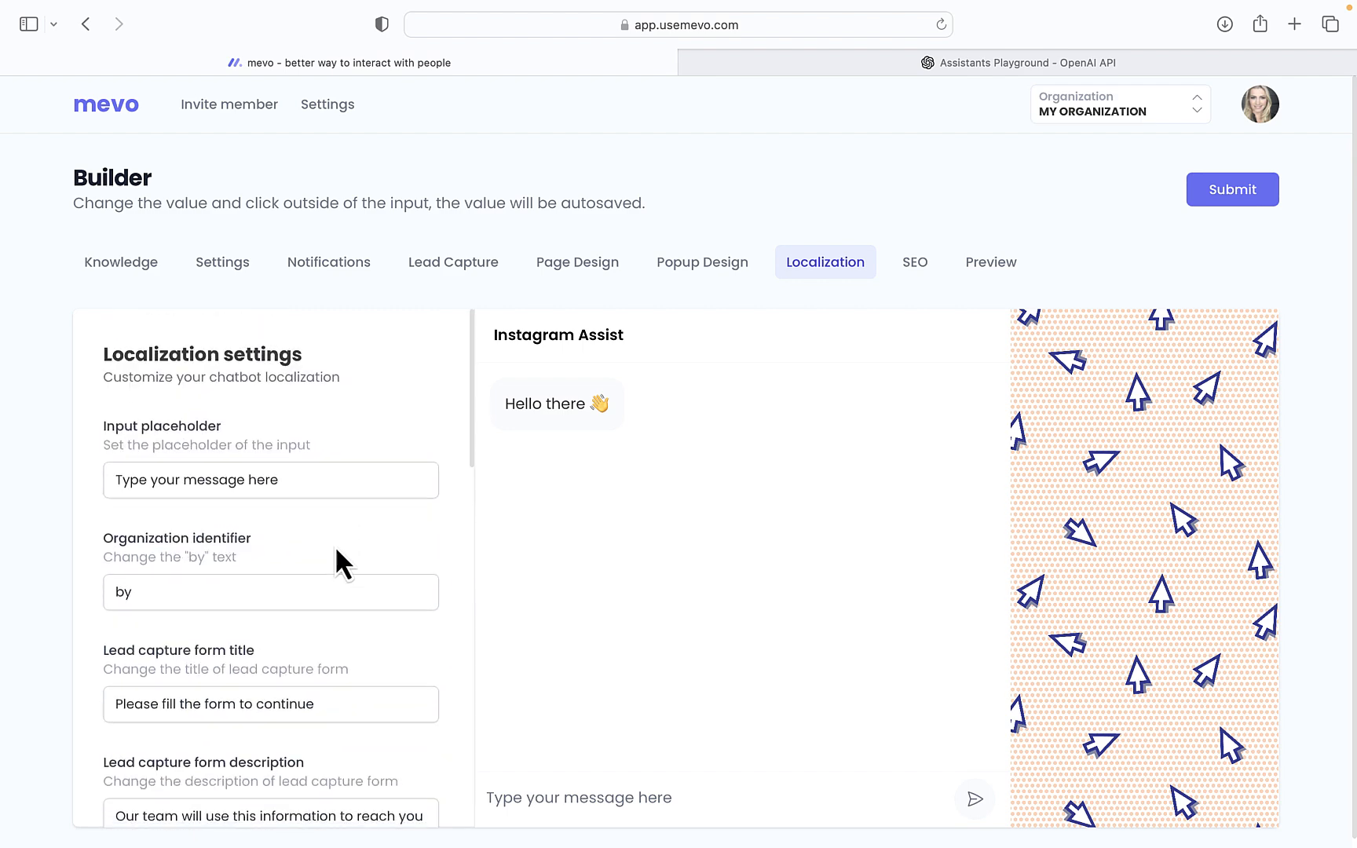
scroll(335, 545, down, 15)
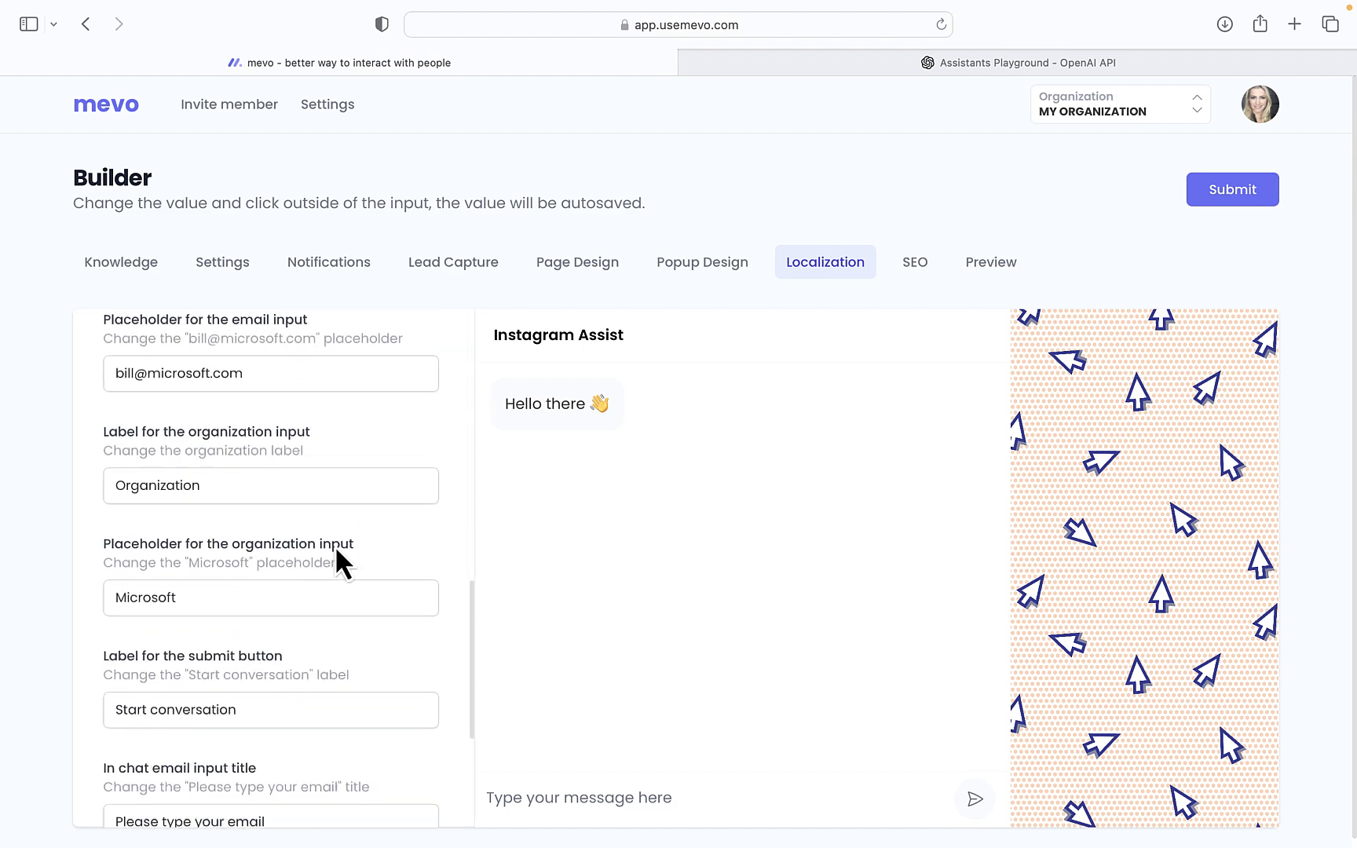
scroll(335, 545, up, 15)
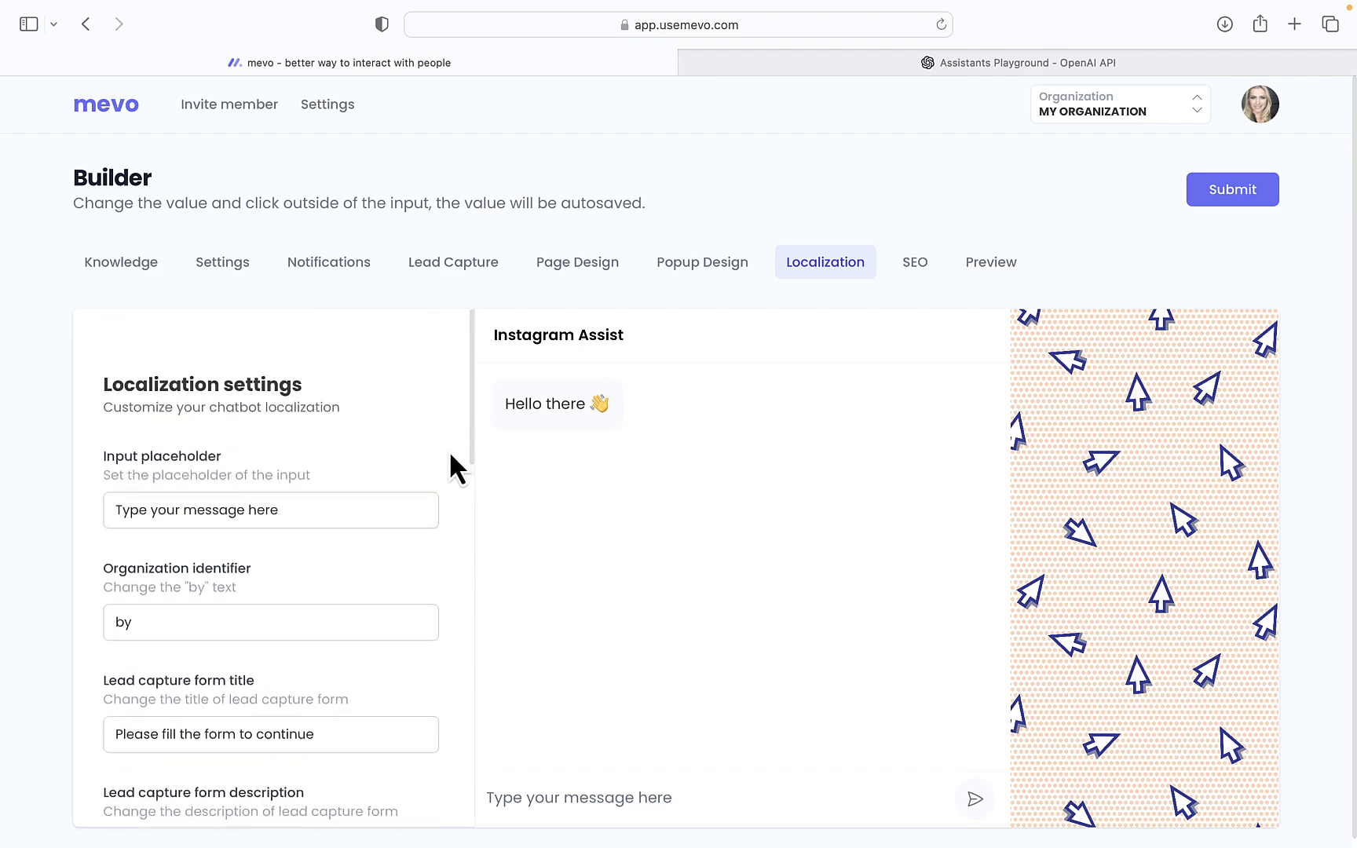
click(920, 265)
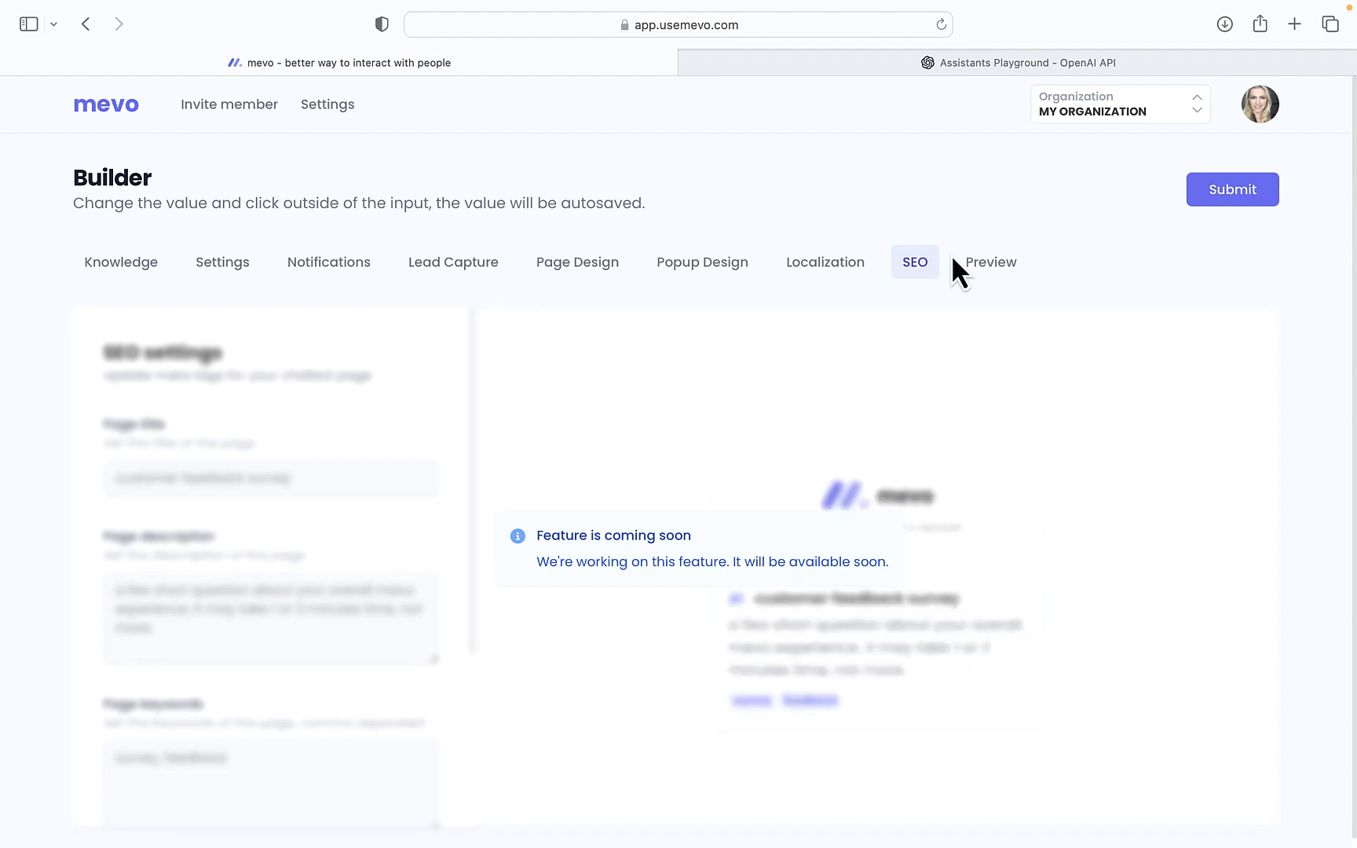
click(1002, 267)
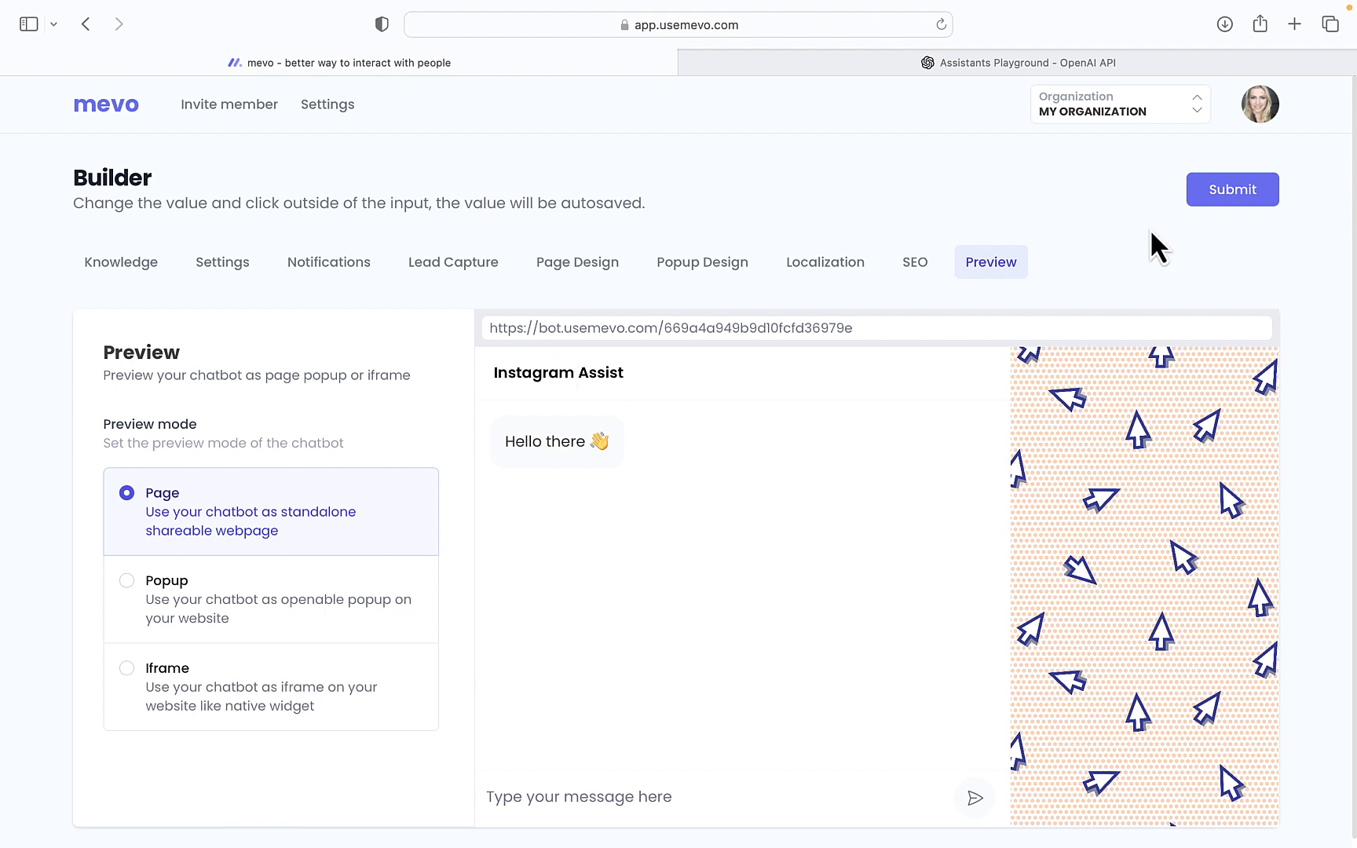
Publish Instagram Assist and load its copied share link in a new browser tab
click(1225, 197)
click(1221, 444)
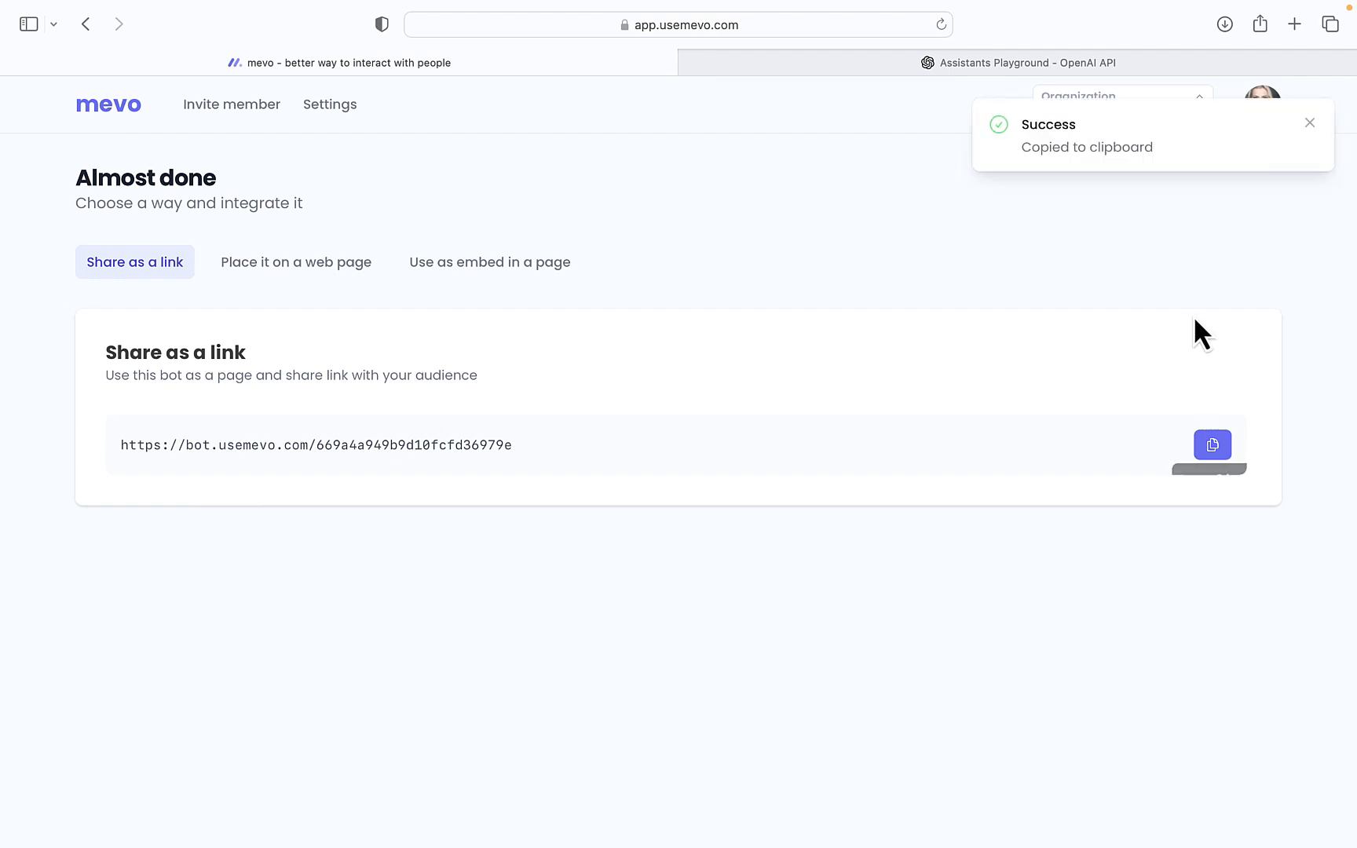
click(1294, 24)
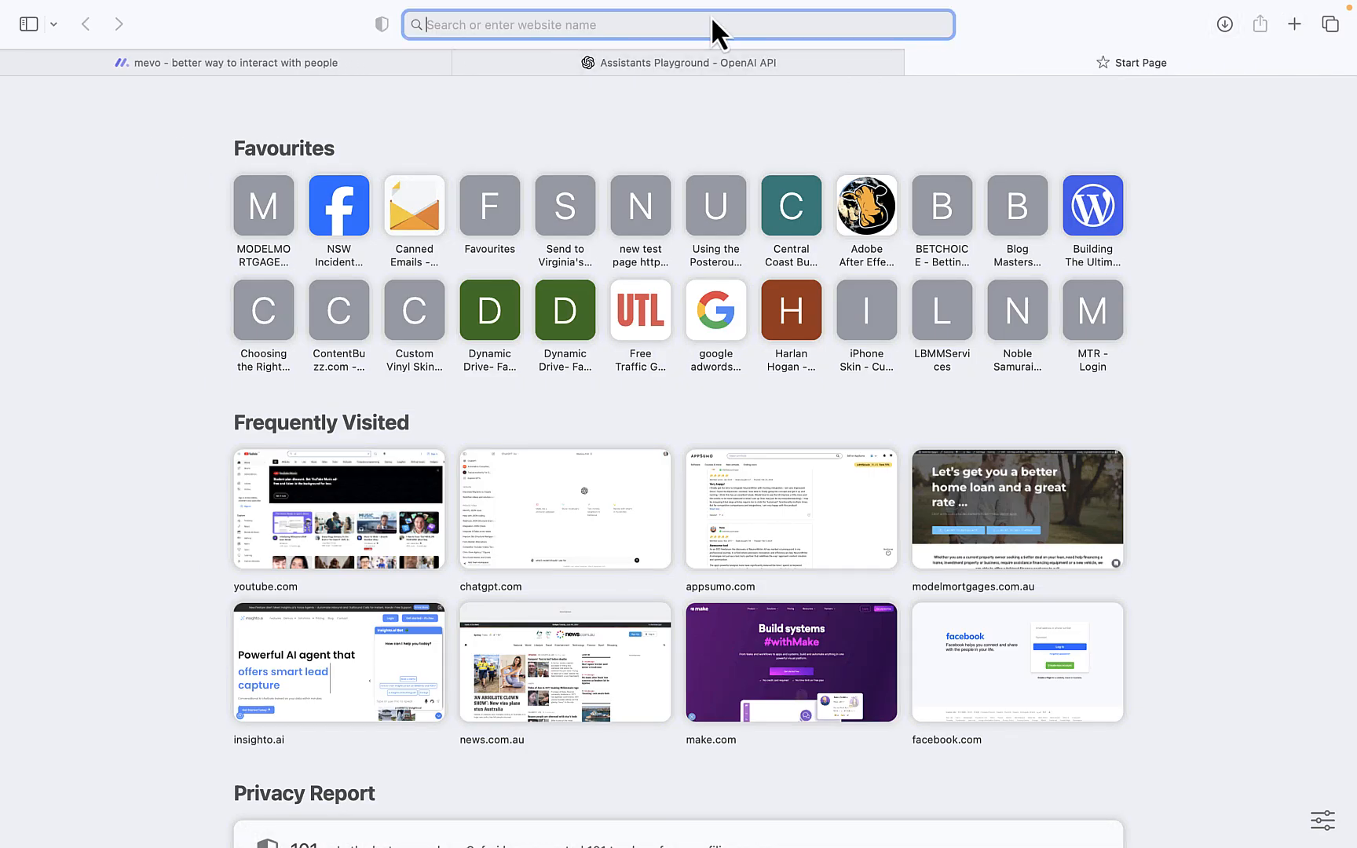
text(https://bot.usemevo.com/669a4a949b9d10fcfd36979e)
key(Return)
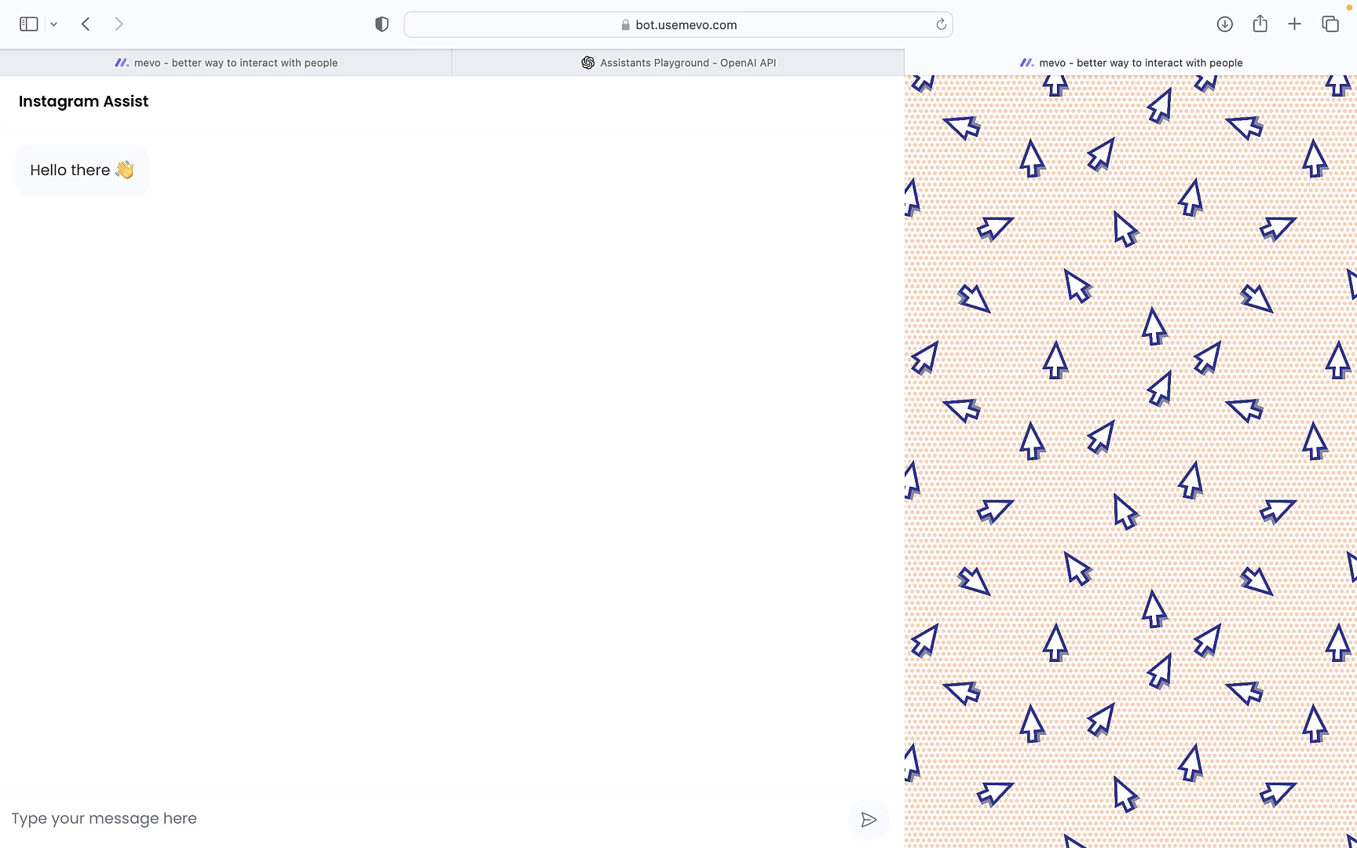
Send the chatbot 'hi id like captions for my new mortgage broking podcast'
click(119, 815)
text(h)
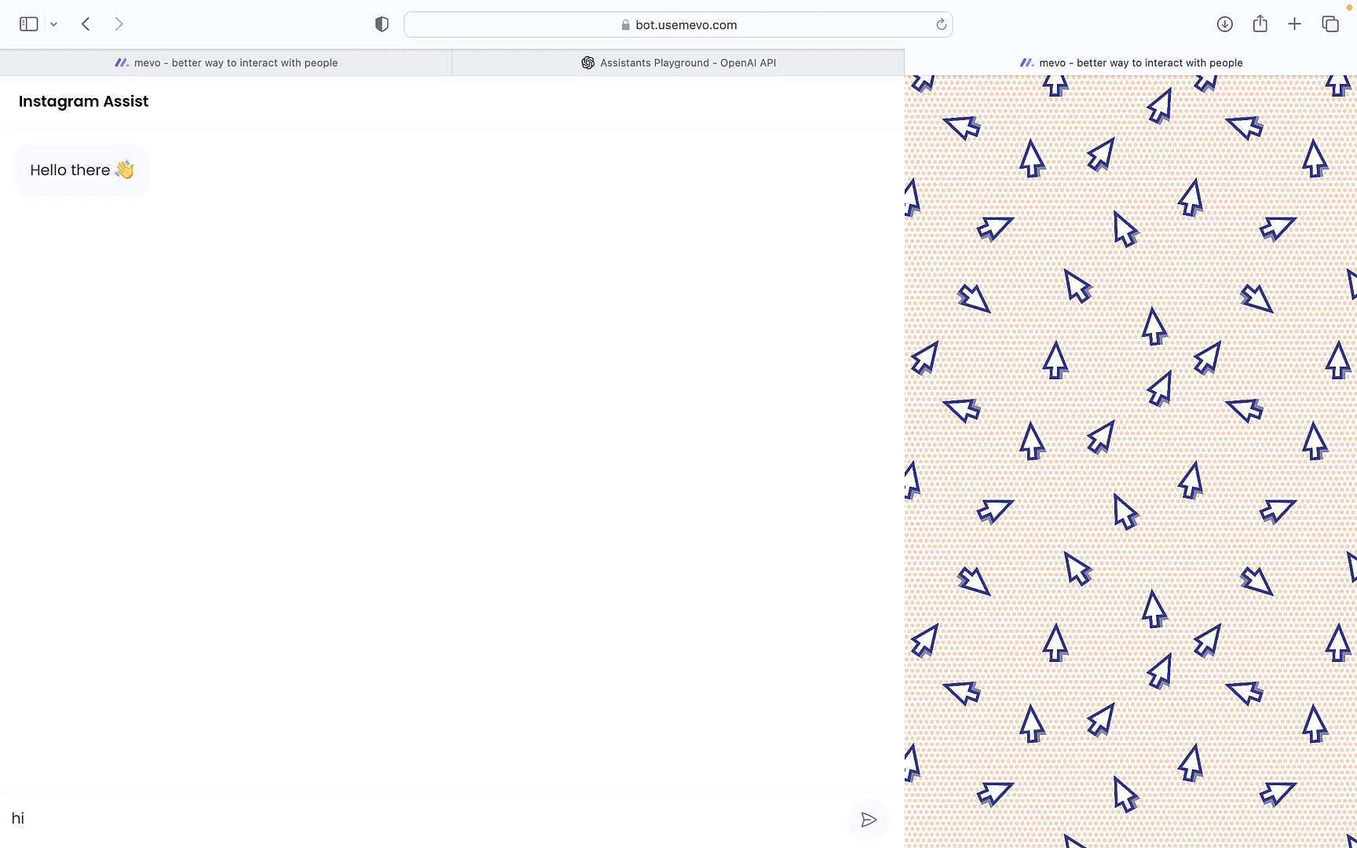
text(i id like captions fo)
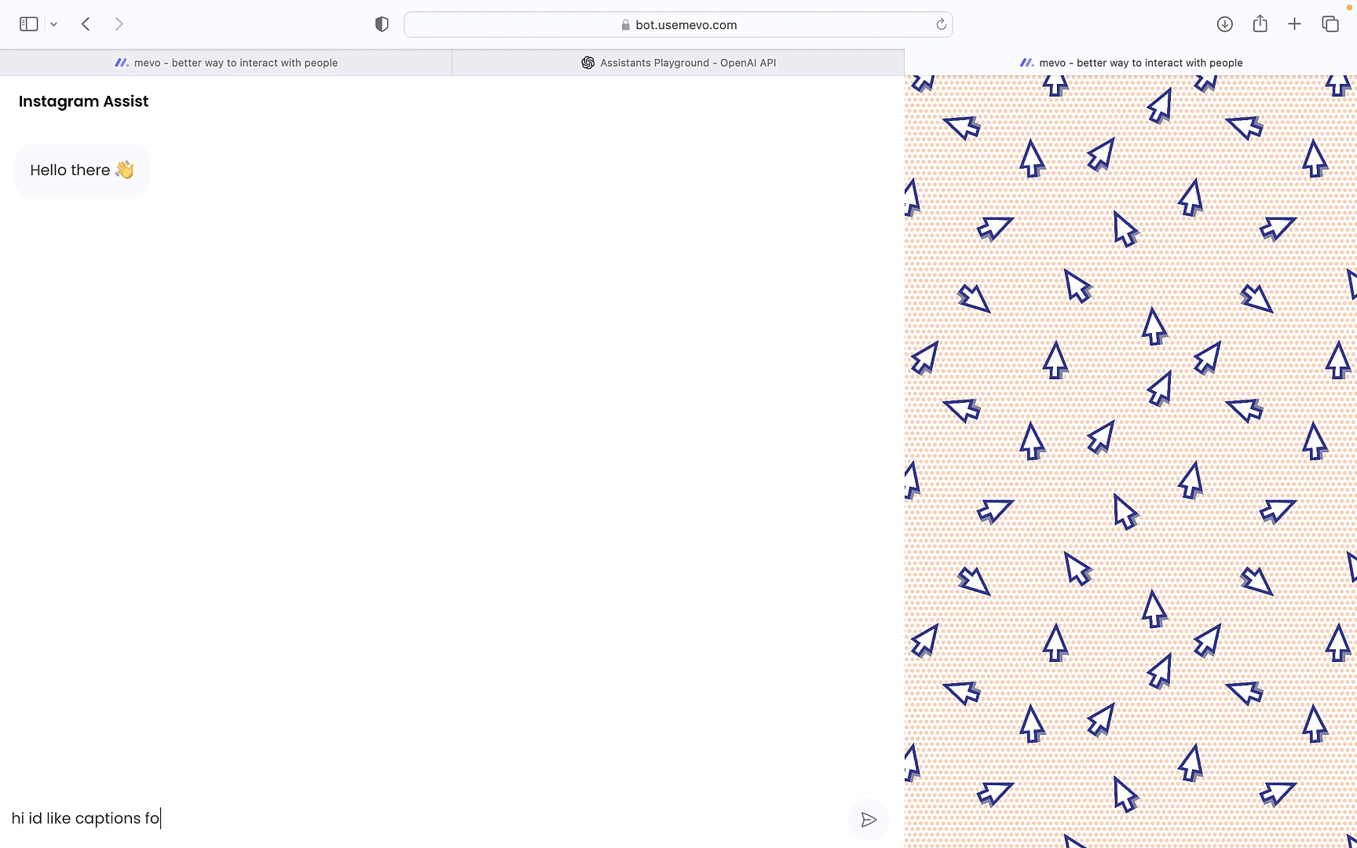
text(r my)
text(new mortgage )
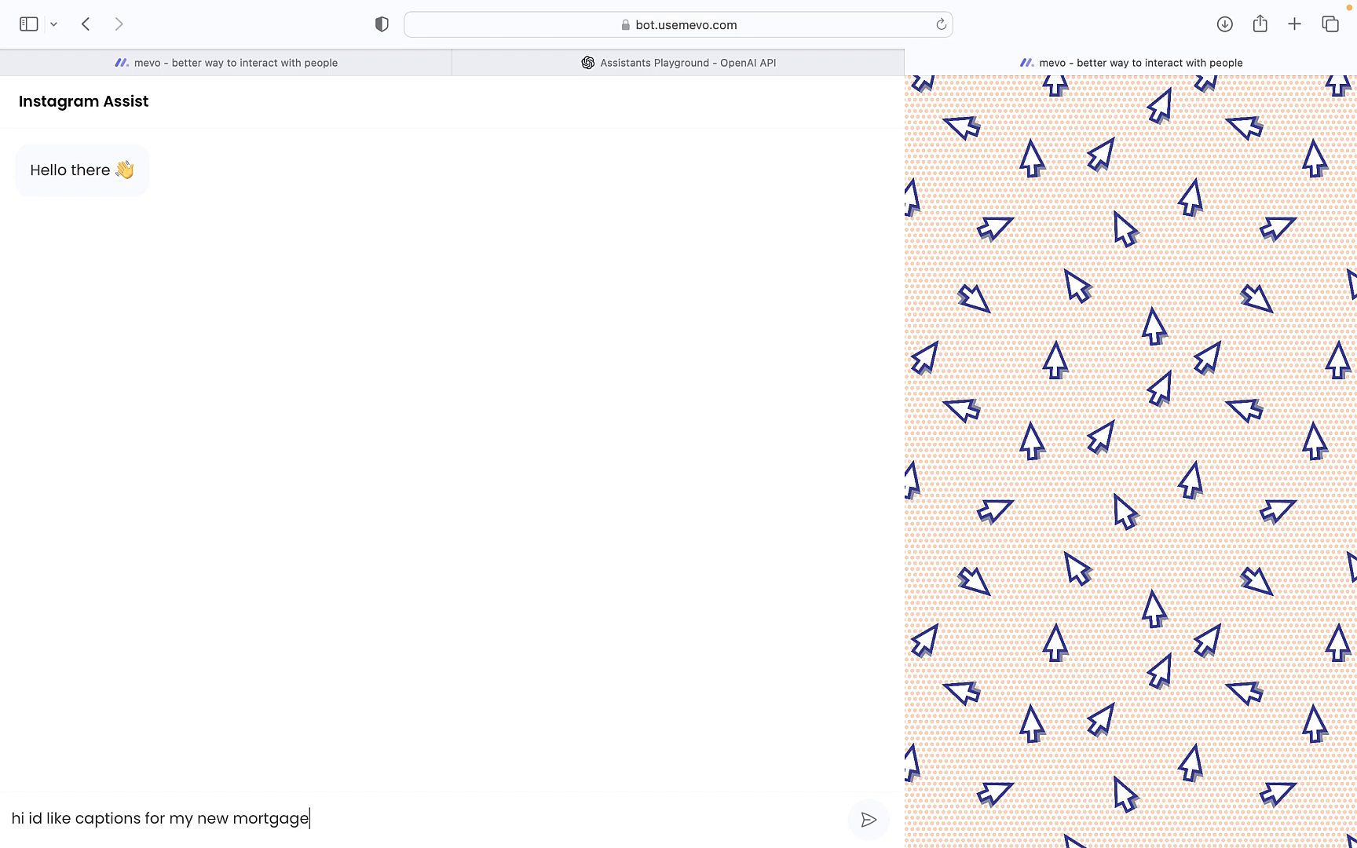
text(broking podcast)
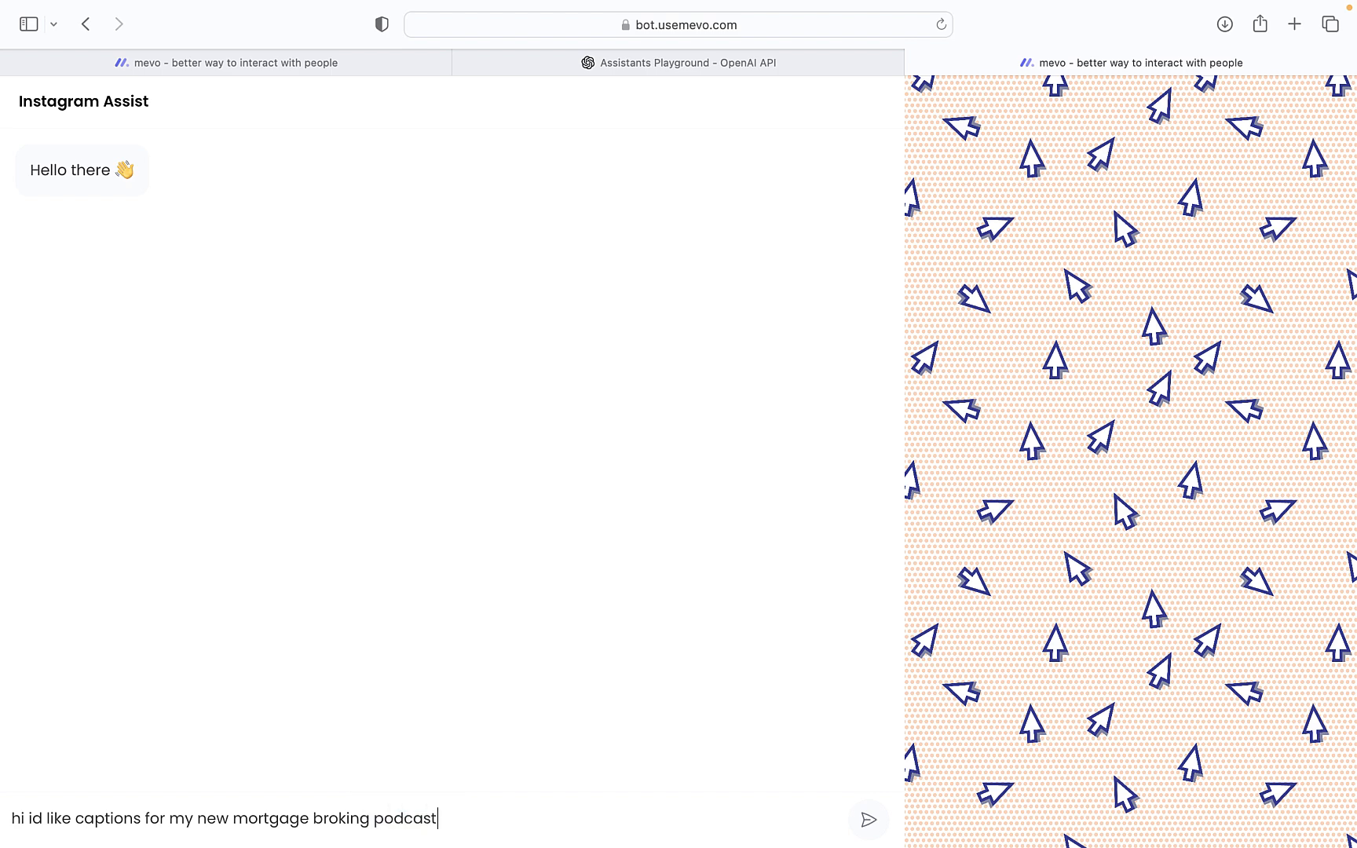
key(Return)
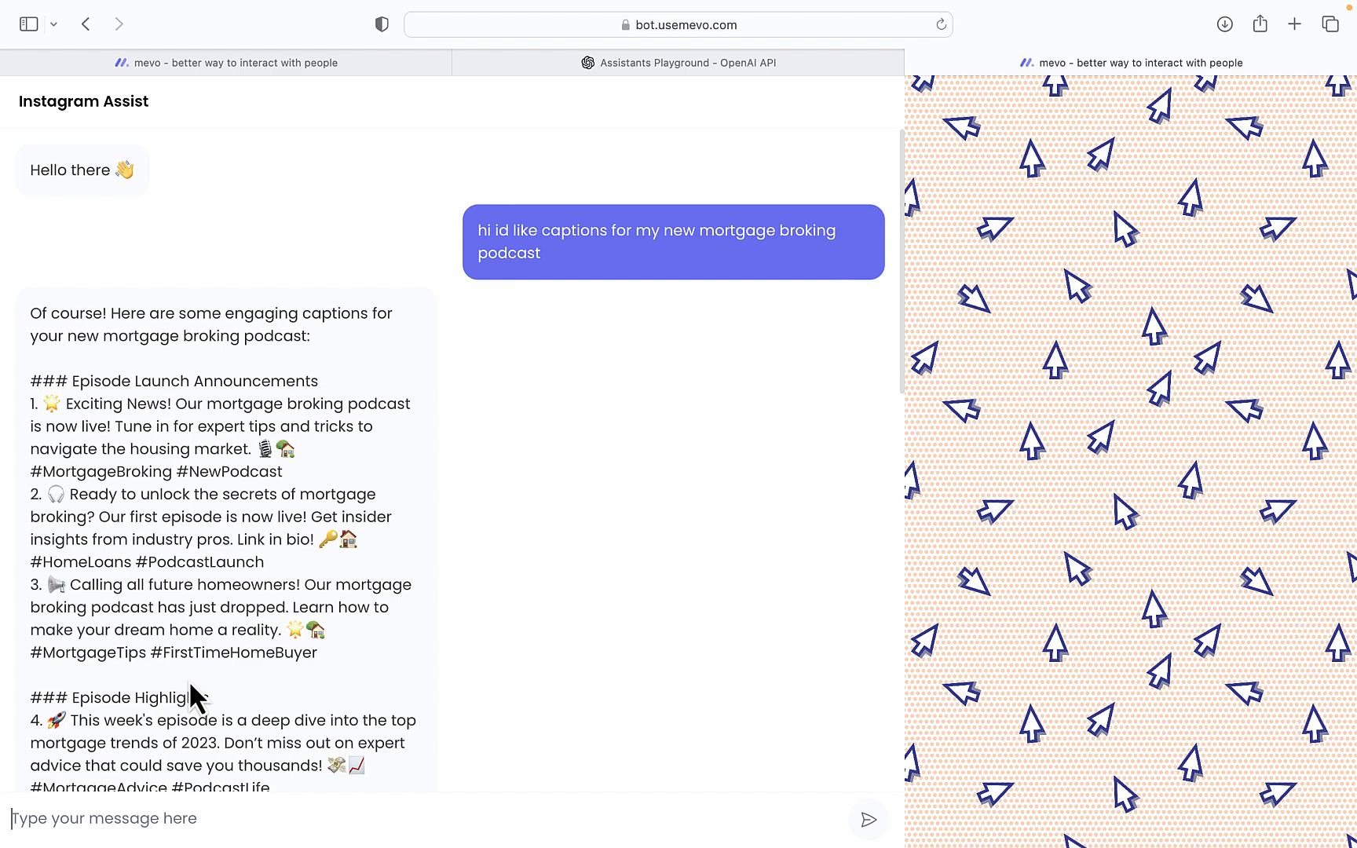
Read through the reply's twelve podcast captions grouped by theme
scroll(189, 683, down, 10)
scroll(188, 679, down, 6)
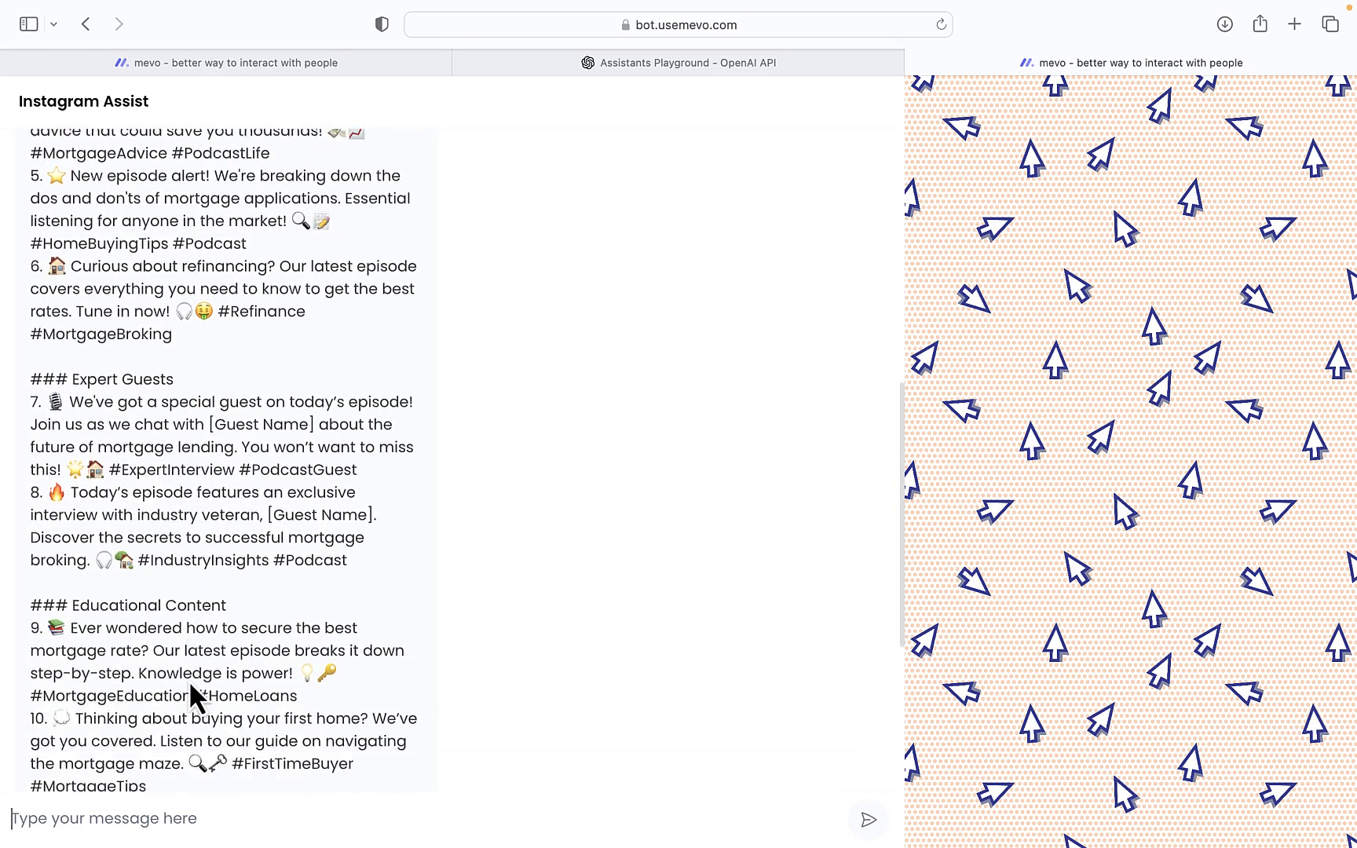
scroll(190, 685, up, 15)
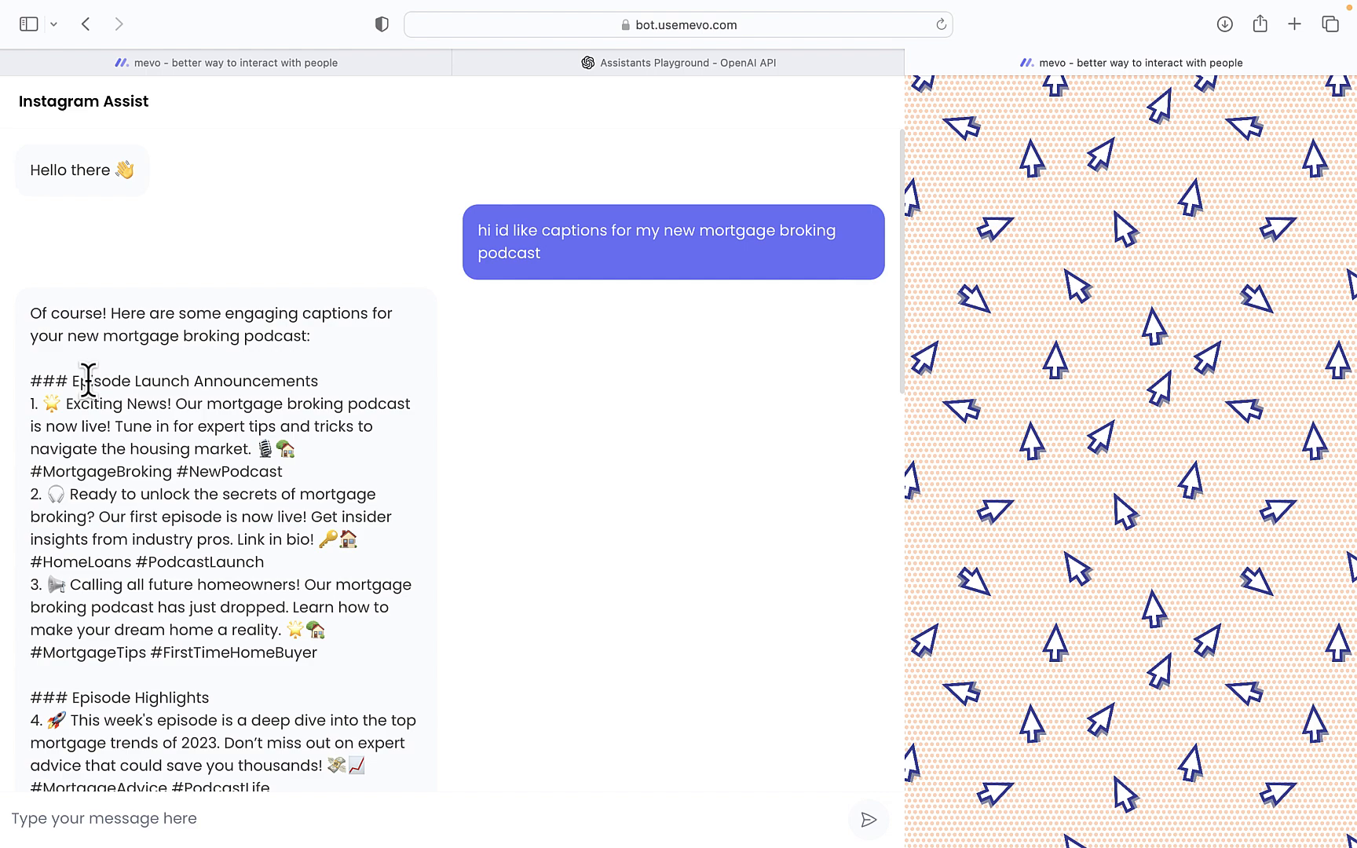
scroll(88, 380, down, 6)
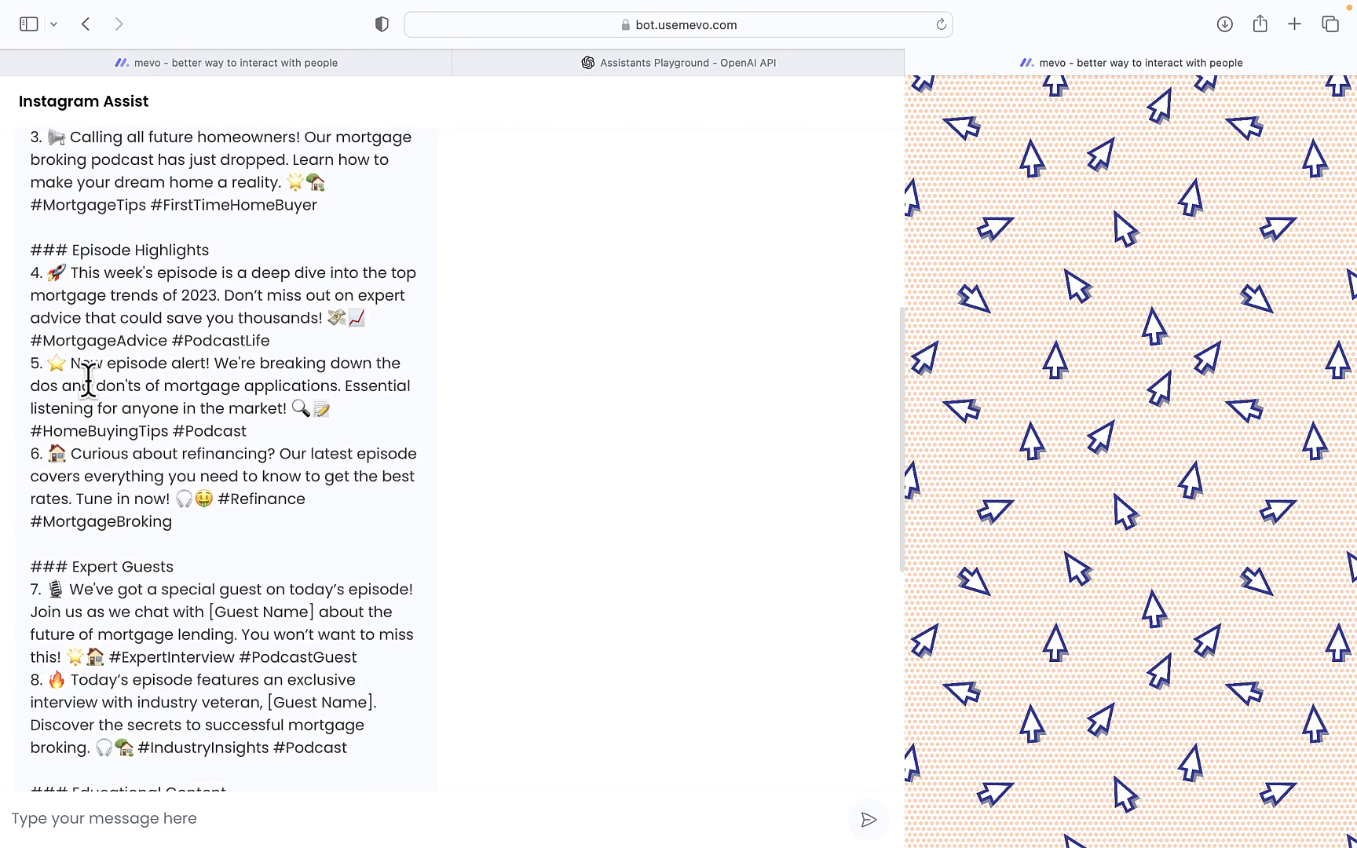
scroll(88, 380, up, 6)
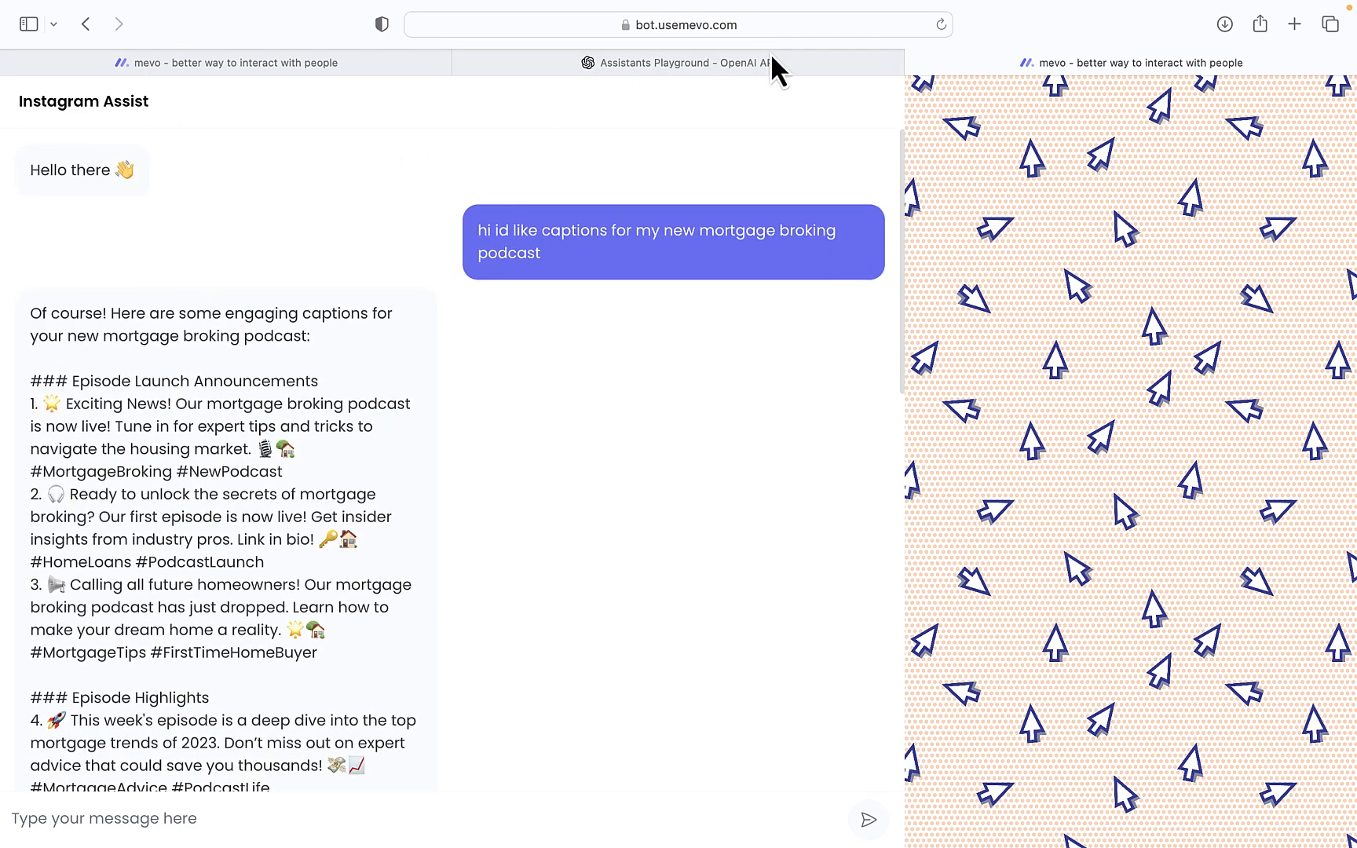
Return to the bot's integration options and compare the popup script with the iframe embed code
click(771, 63)
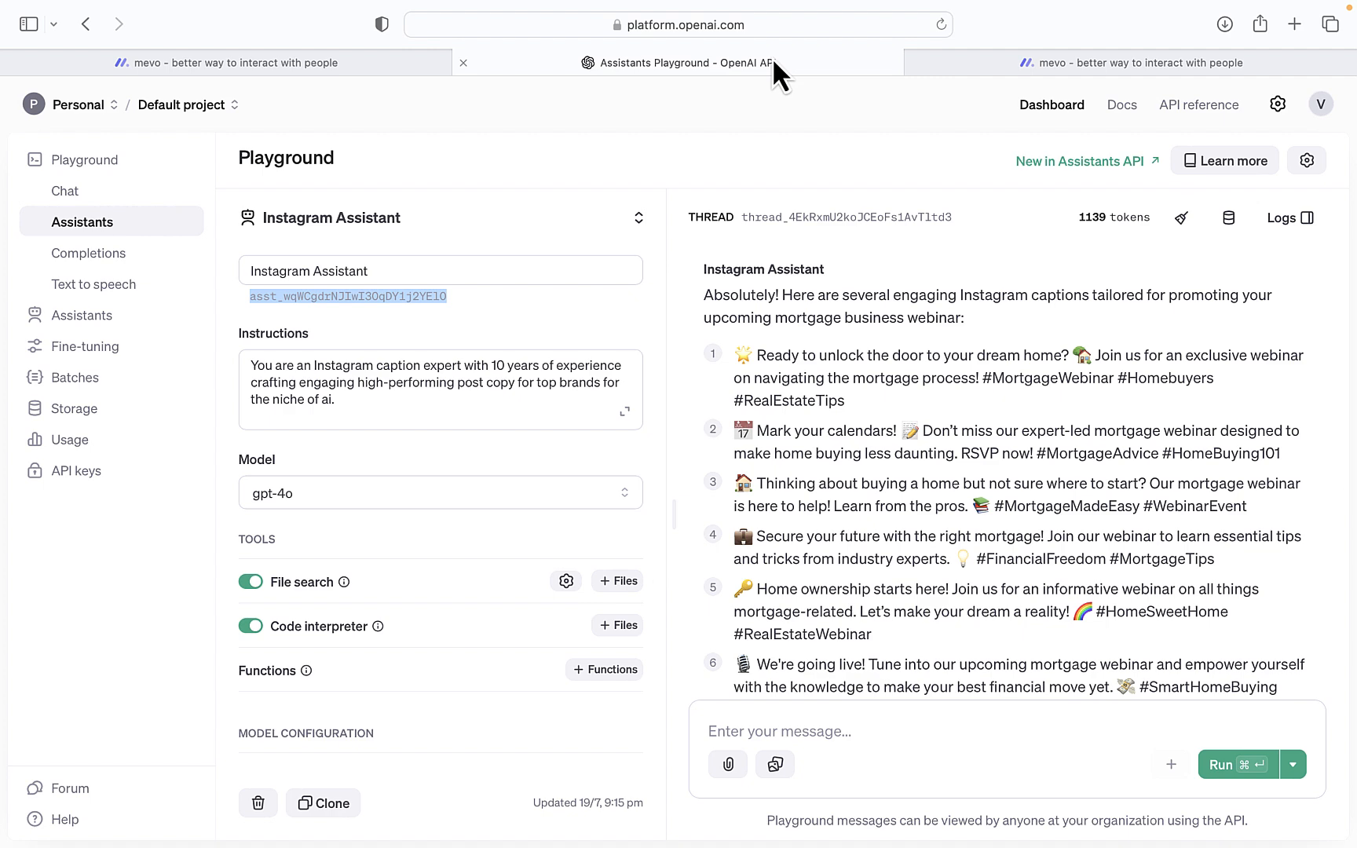
click(1005, 65)
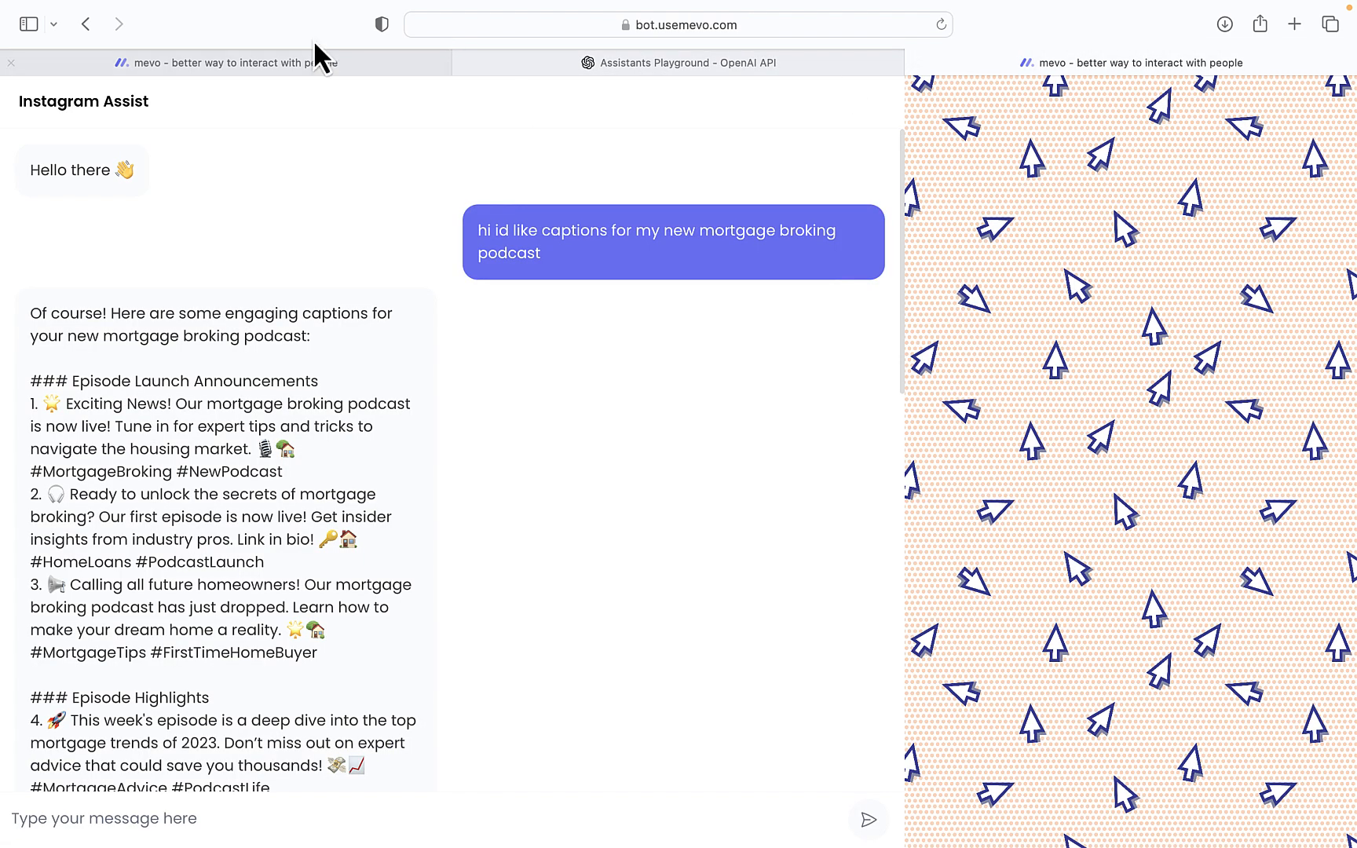
click(283, 63)
click(296, 265)
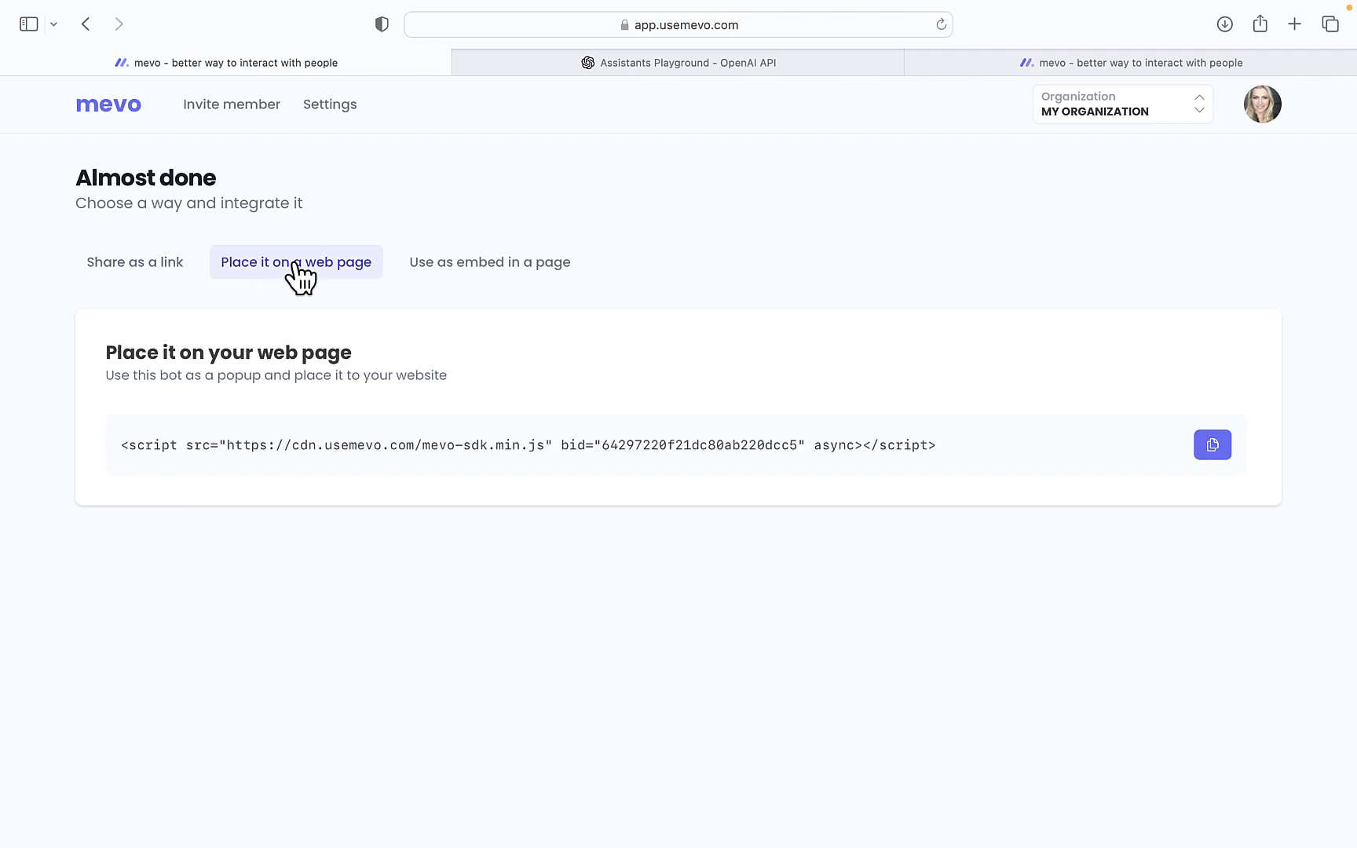
click(436, 267)
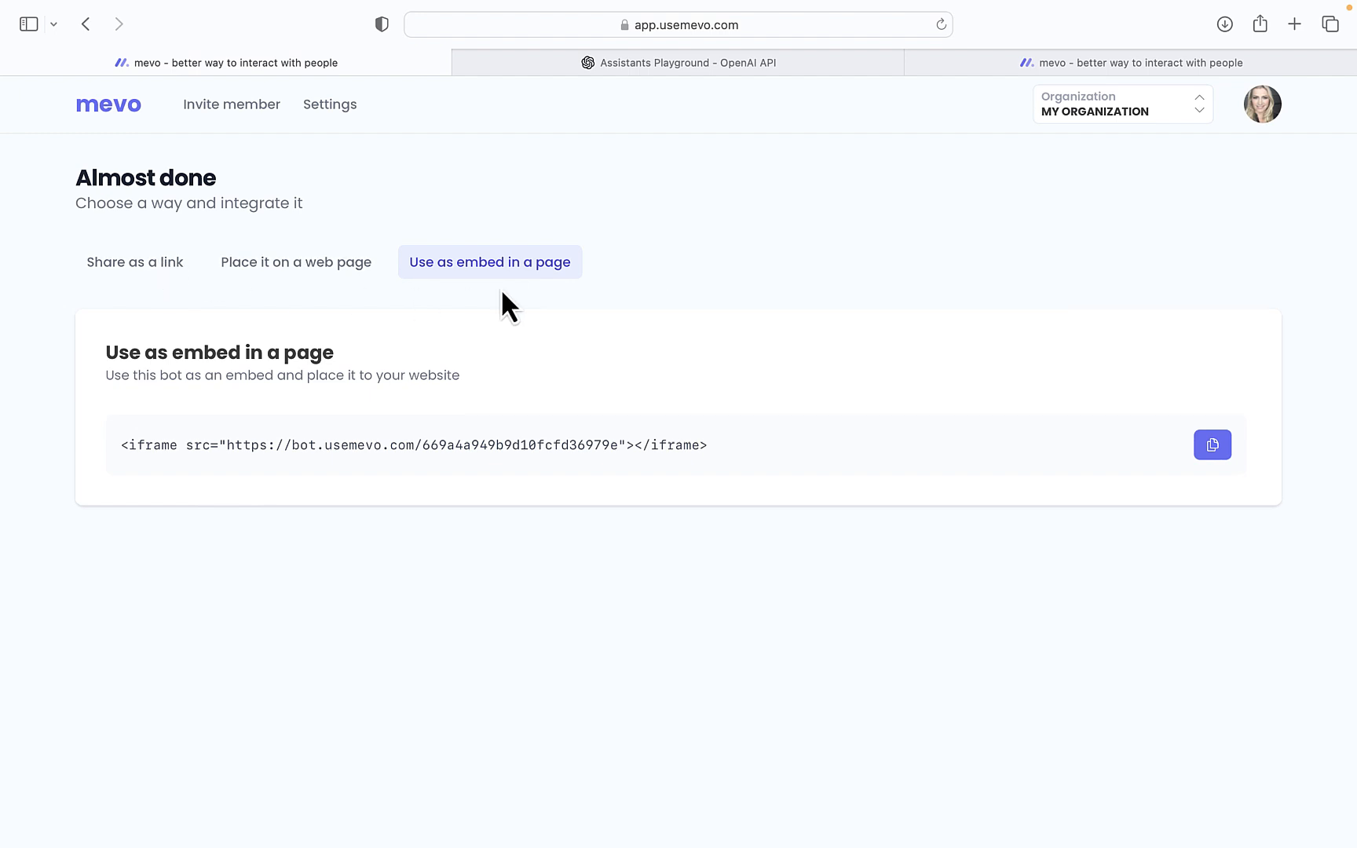
Copy the popup script snippet and open a new browser tab
click(355, 267)
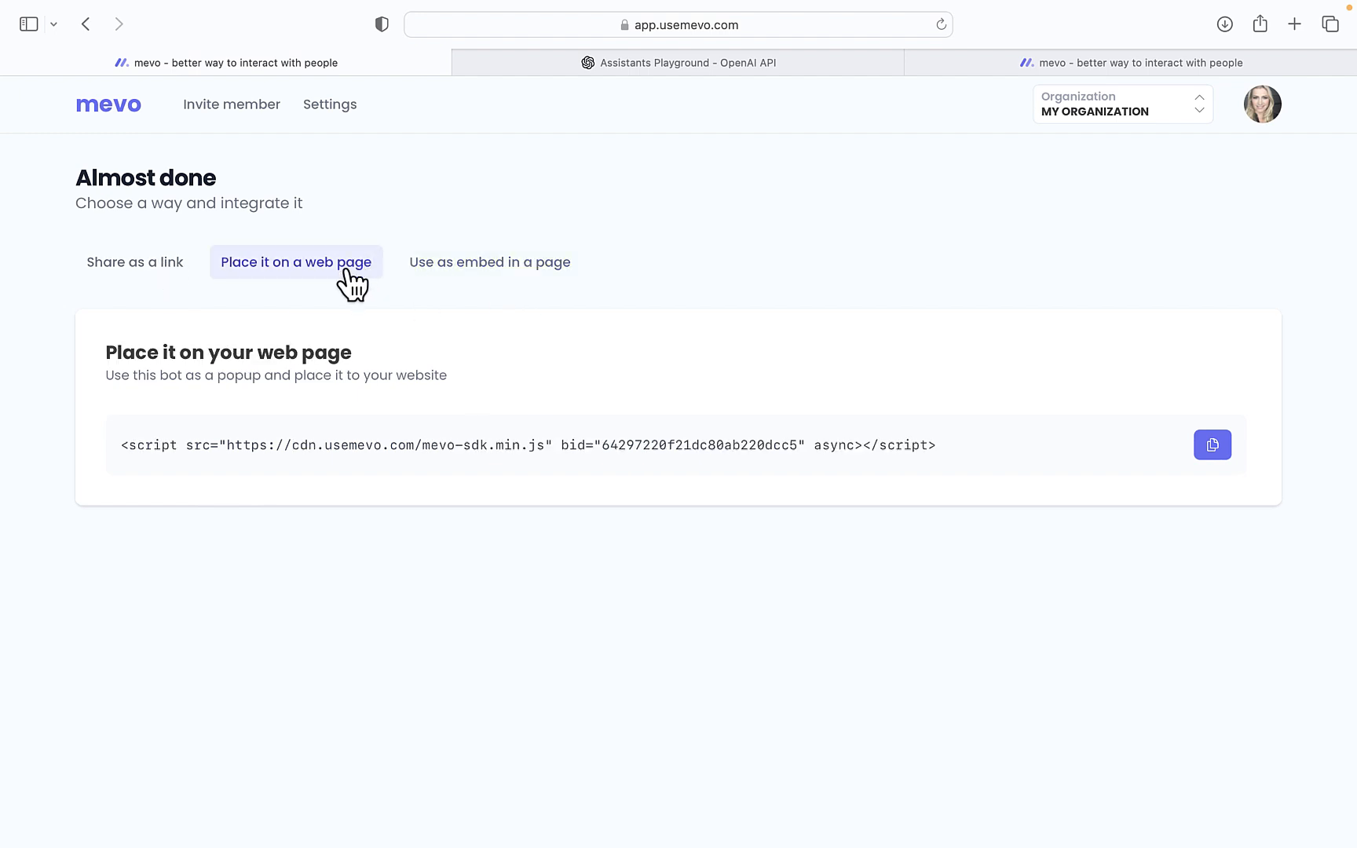
click(1213, 445)
click(1207, 447)
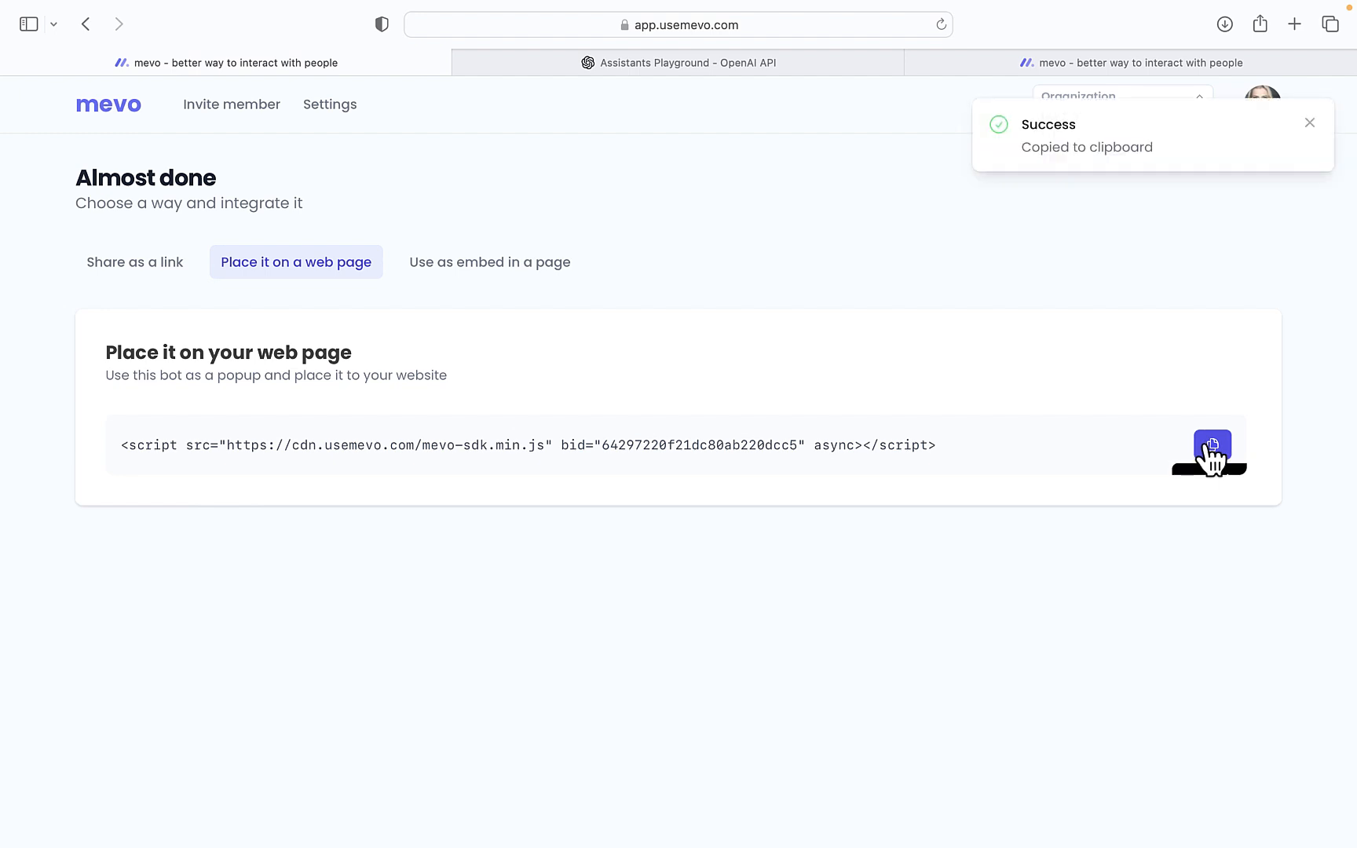
click(1296, 23)
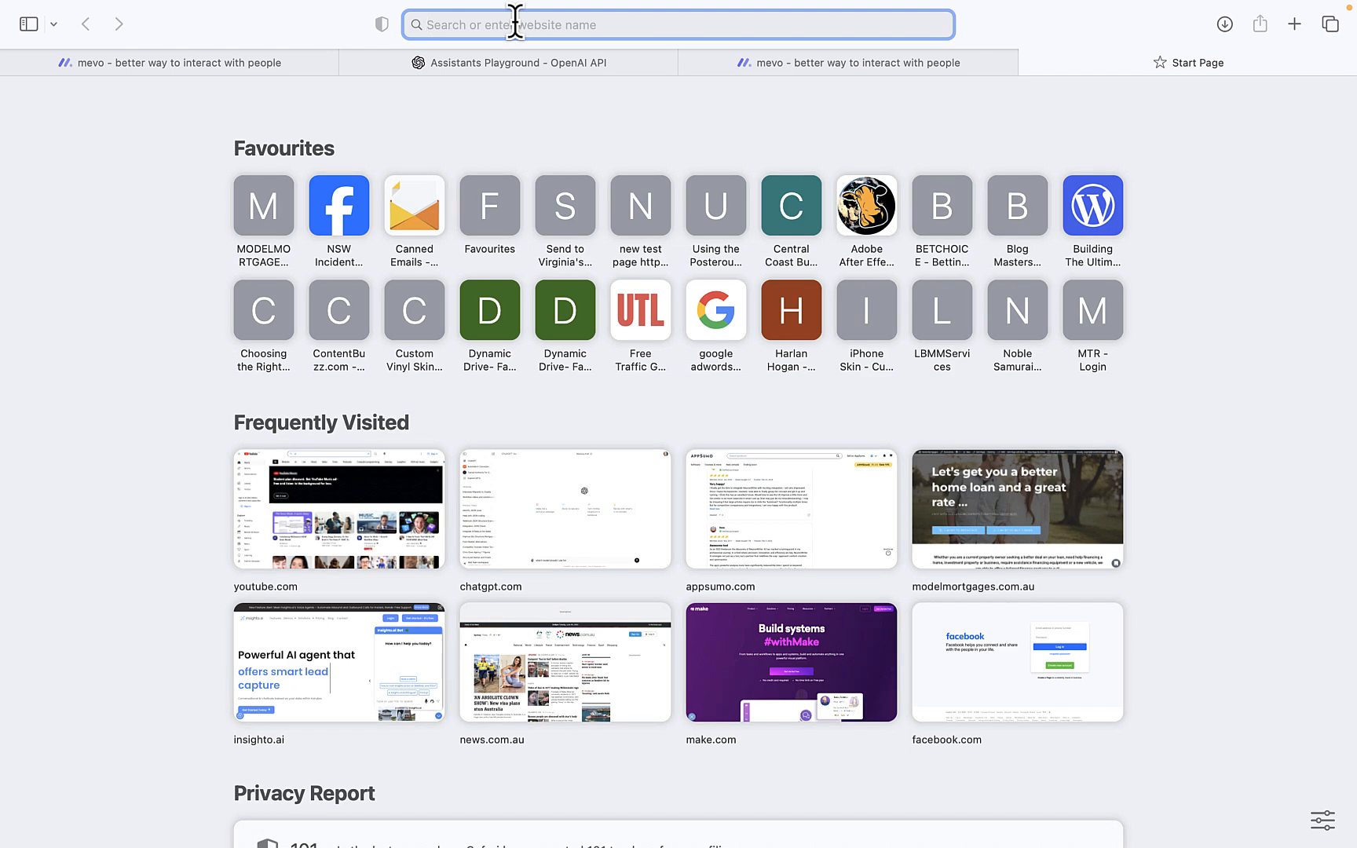
Load the Model Mortgages website and go to its WordPress dashboard
text(model)
key(Return)
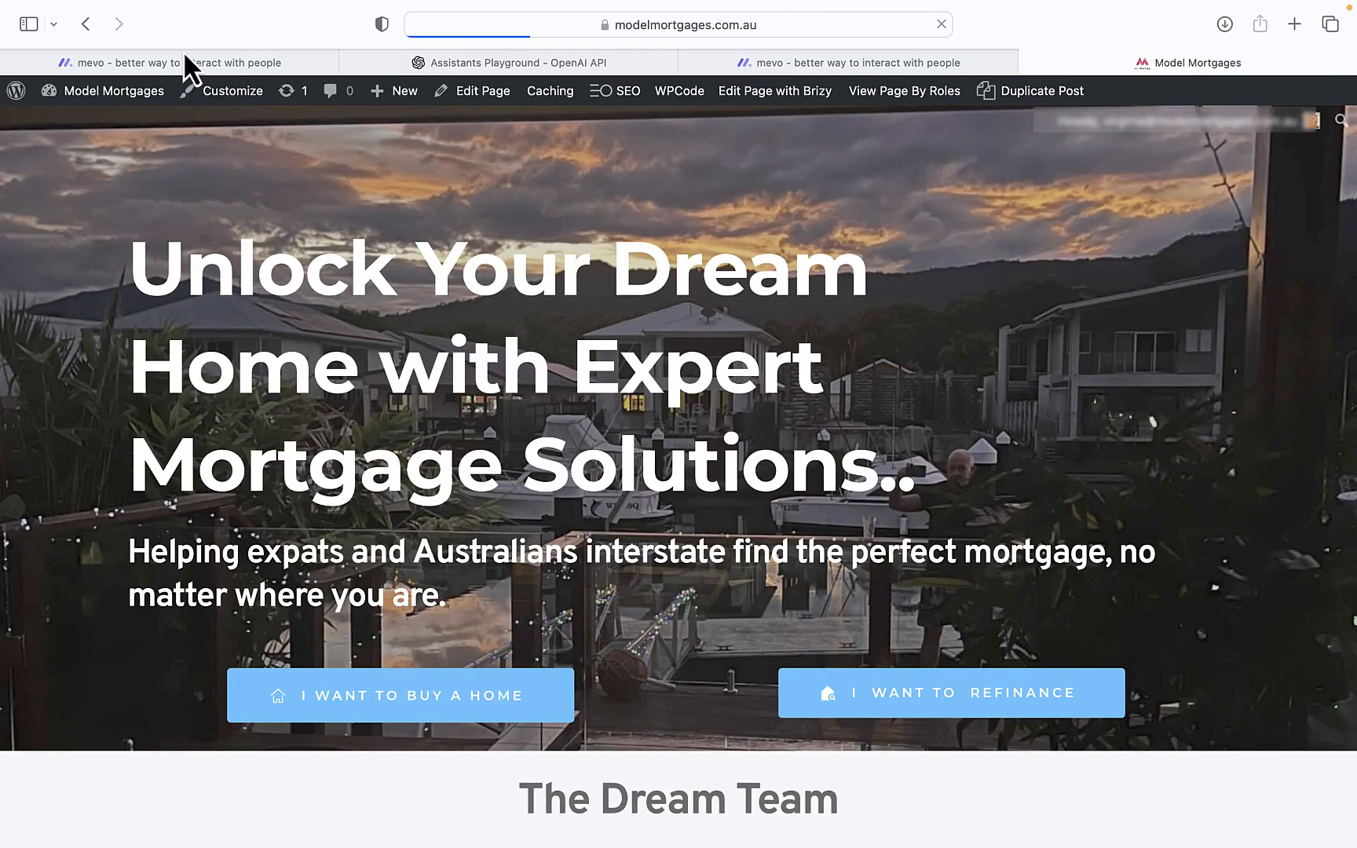
mouse_move(49, 92)
click(52, 124)
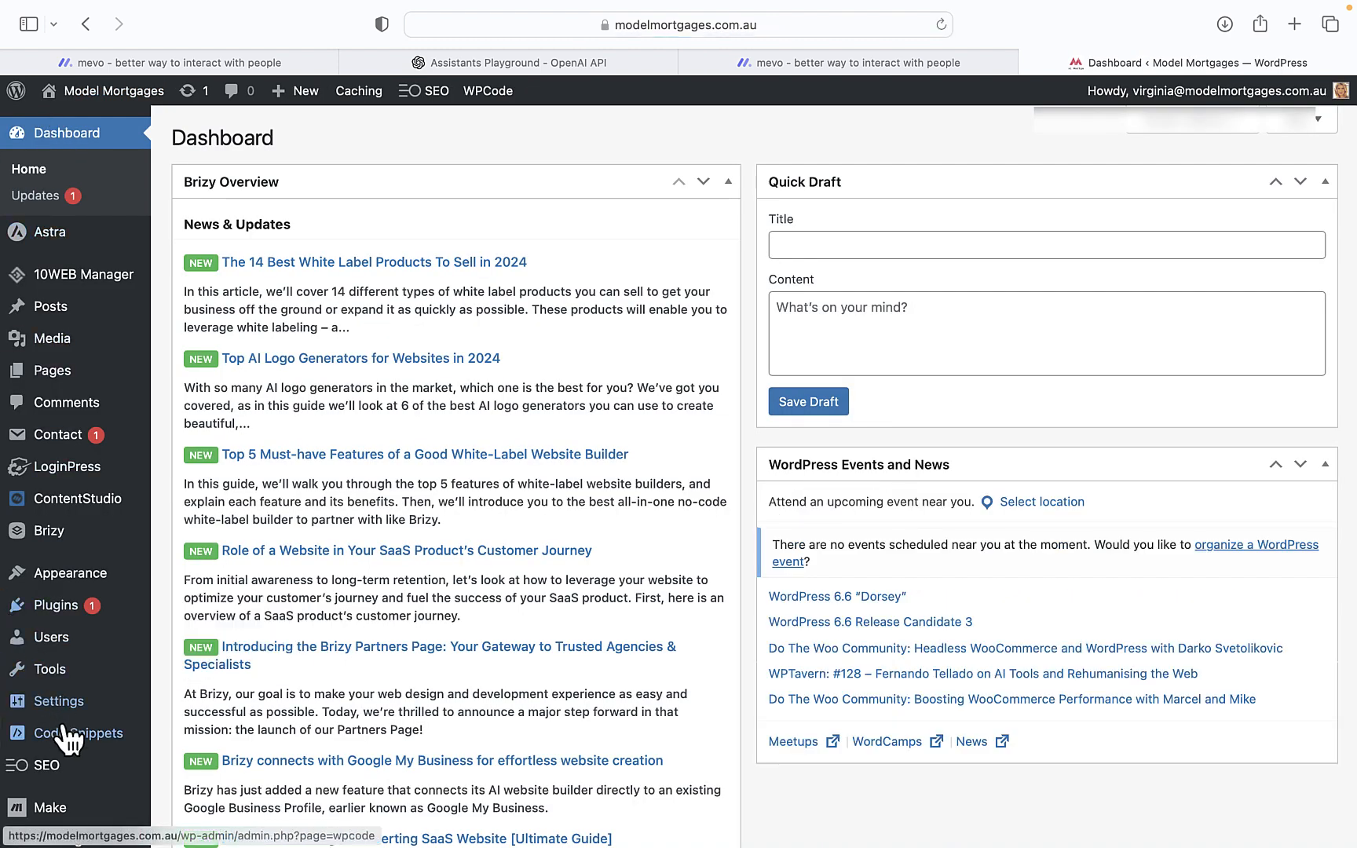
Paste the Mevo popup script into the global Body code under Header & Footer and save
mouse_move(75, 737)
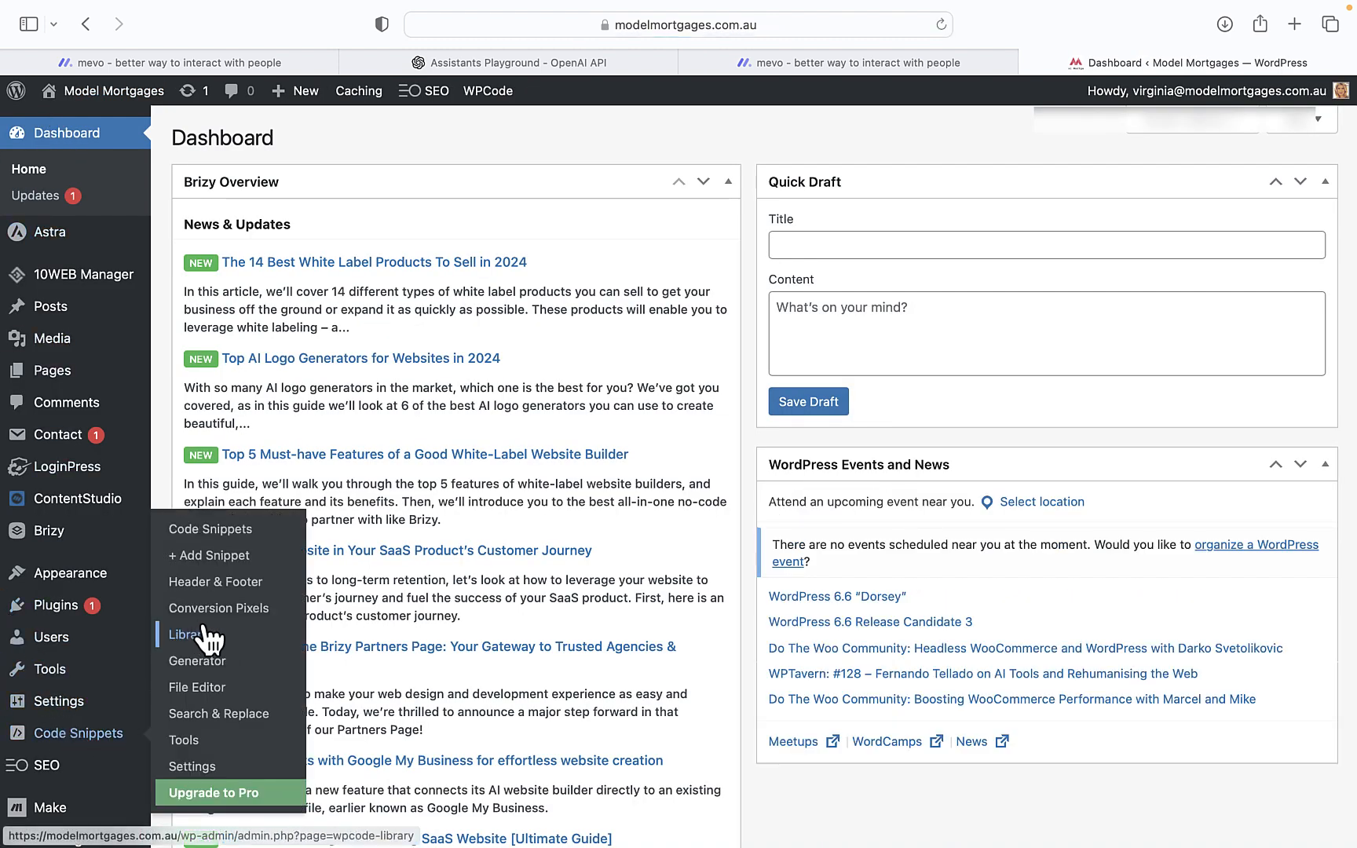
click(227, 583)
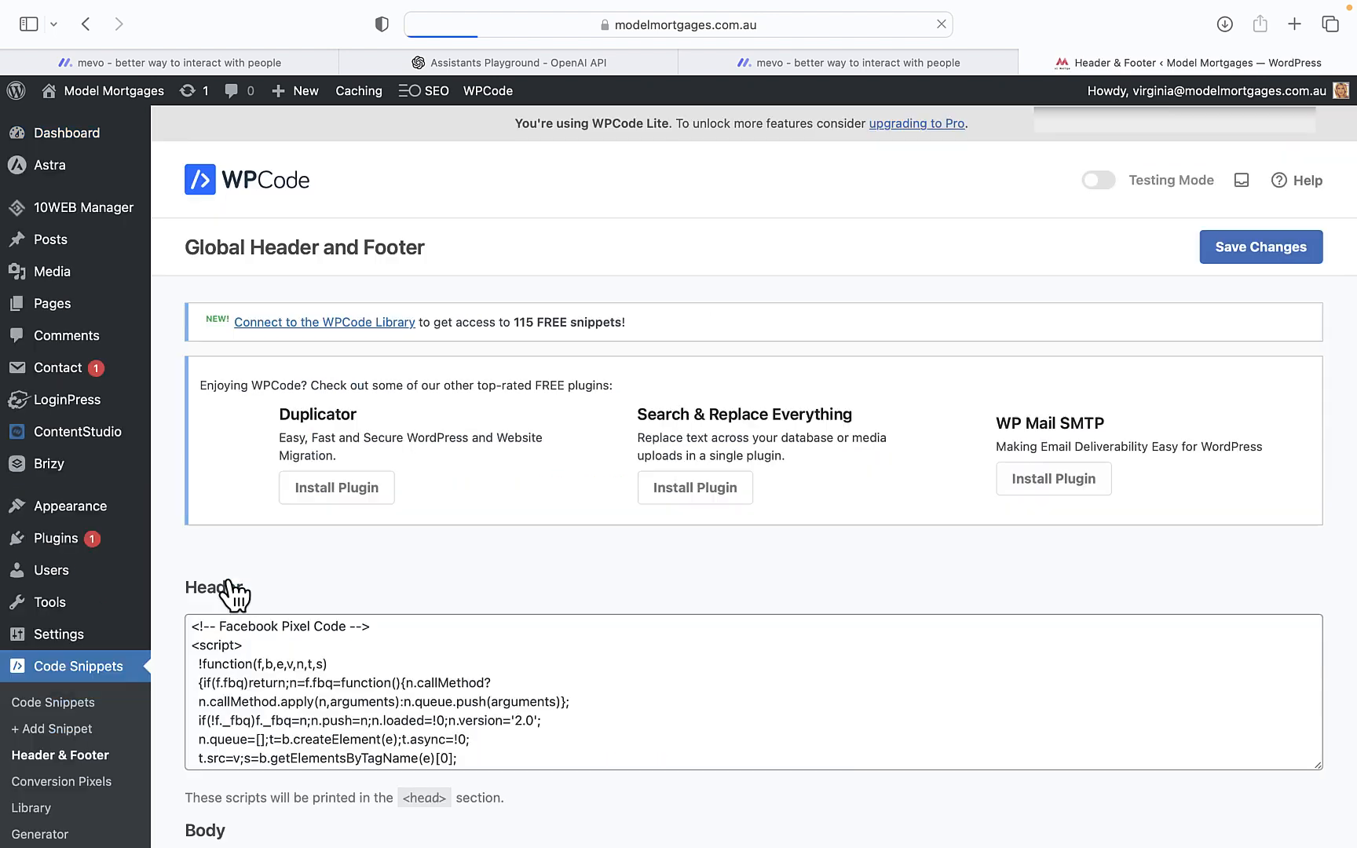
scroll(234, 603, down, 5)
click(258, 691)
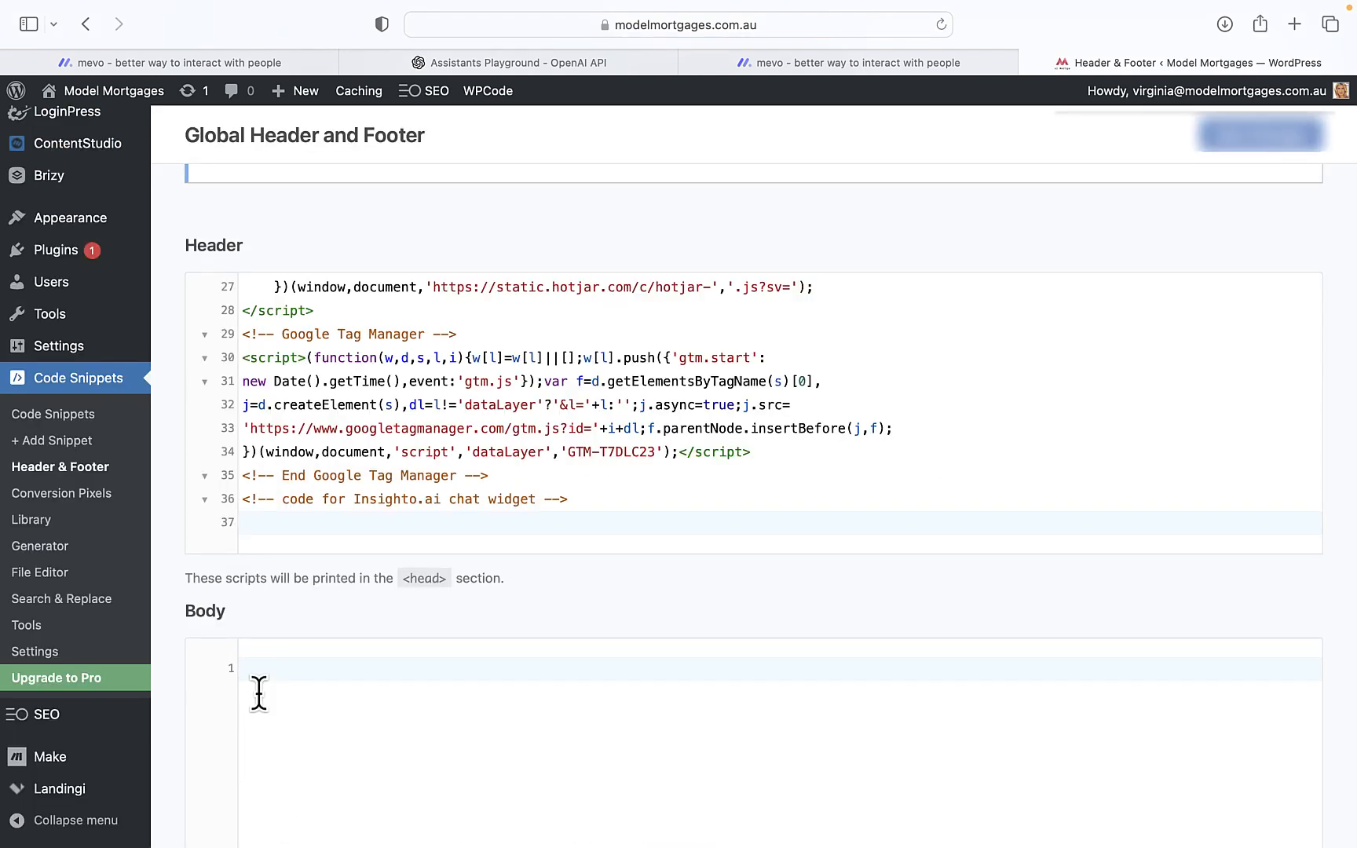
key(super+v)
click(1254, 147)
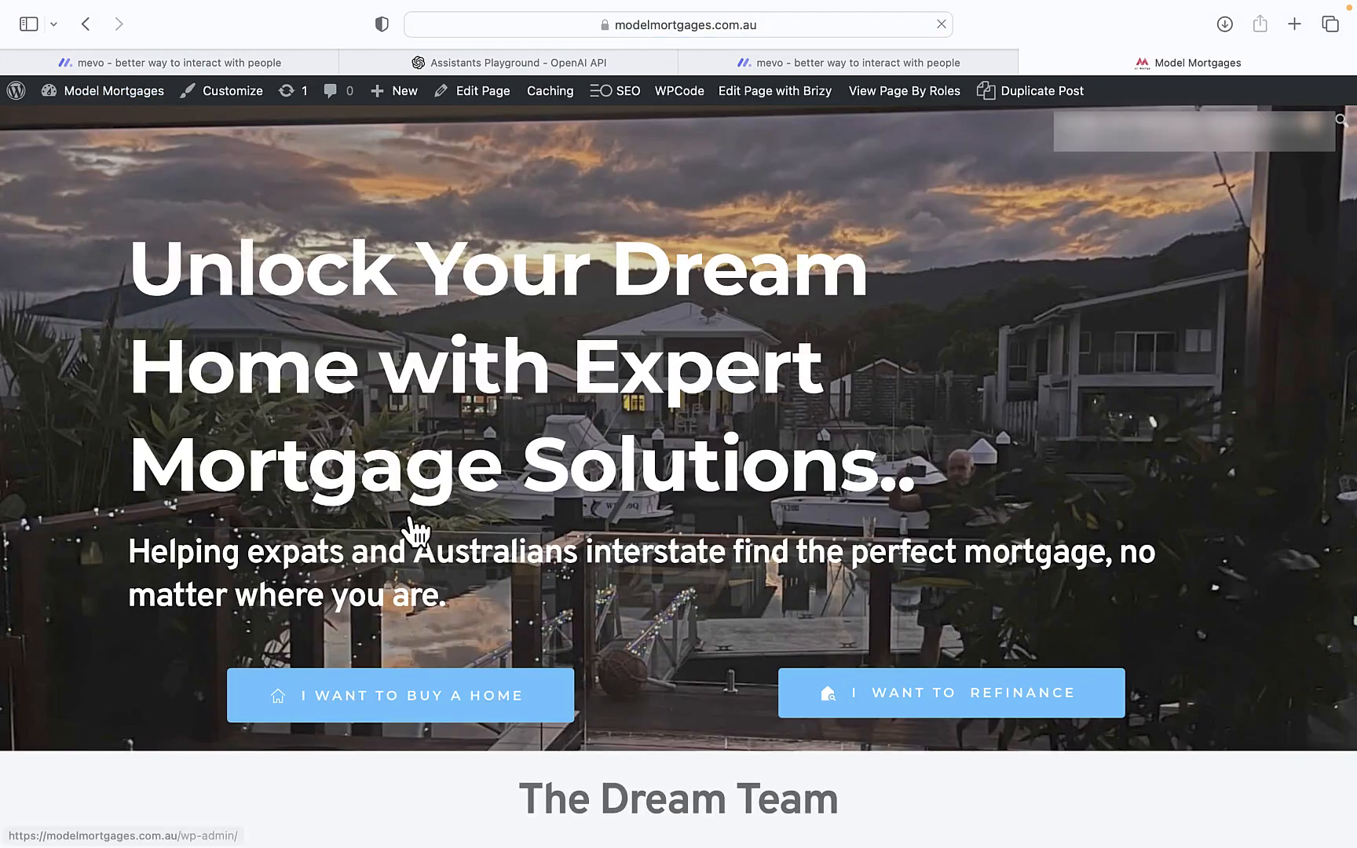
Open the Instagram Assist chat popup on the Model Mortgages homepage
scroll(436, 559, down, 15)
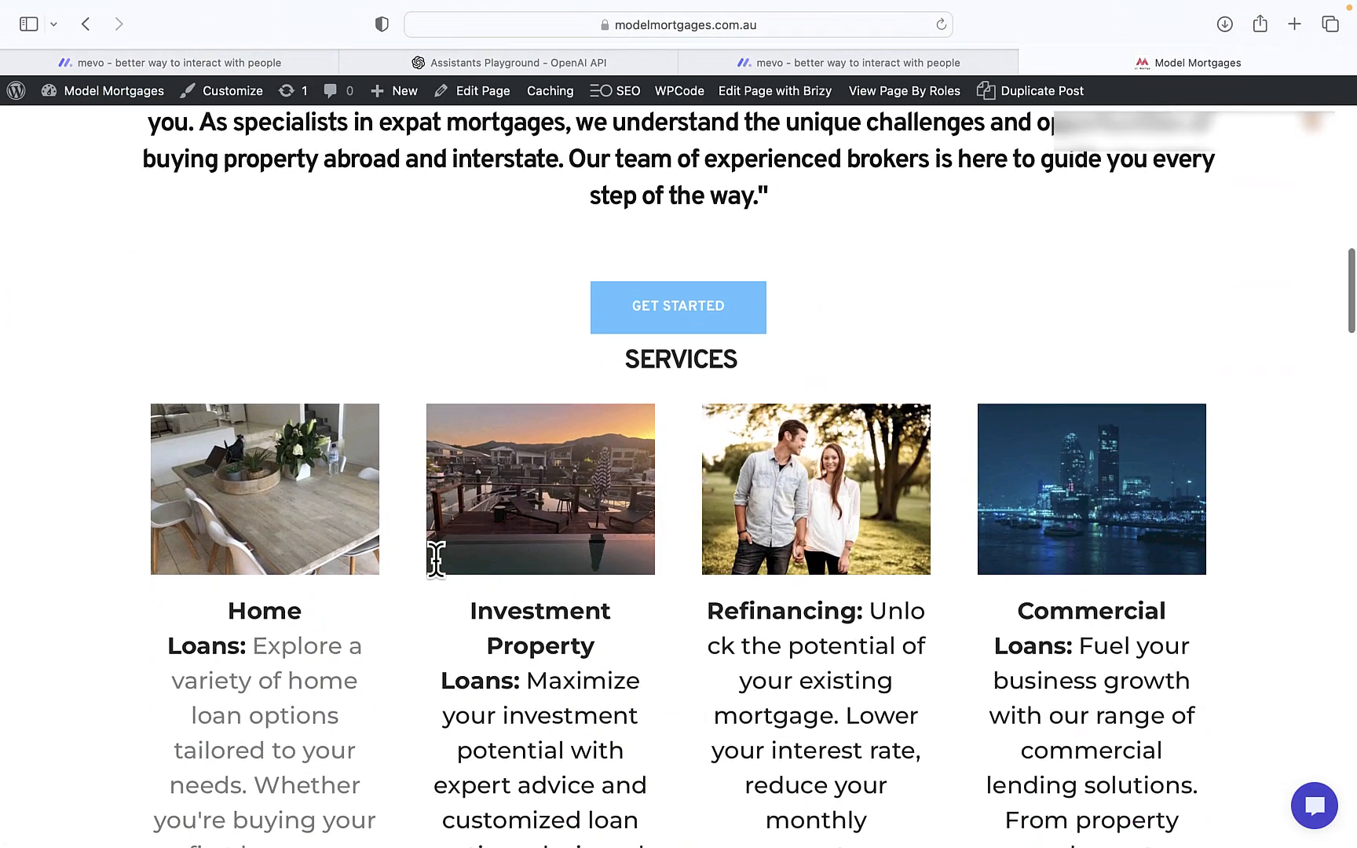
click(1312, 812)
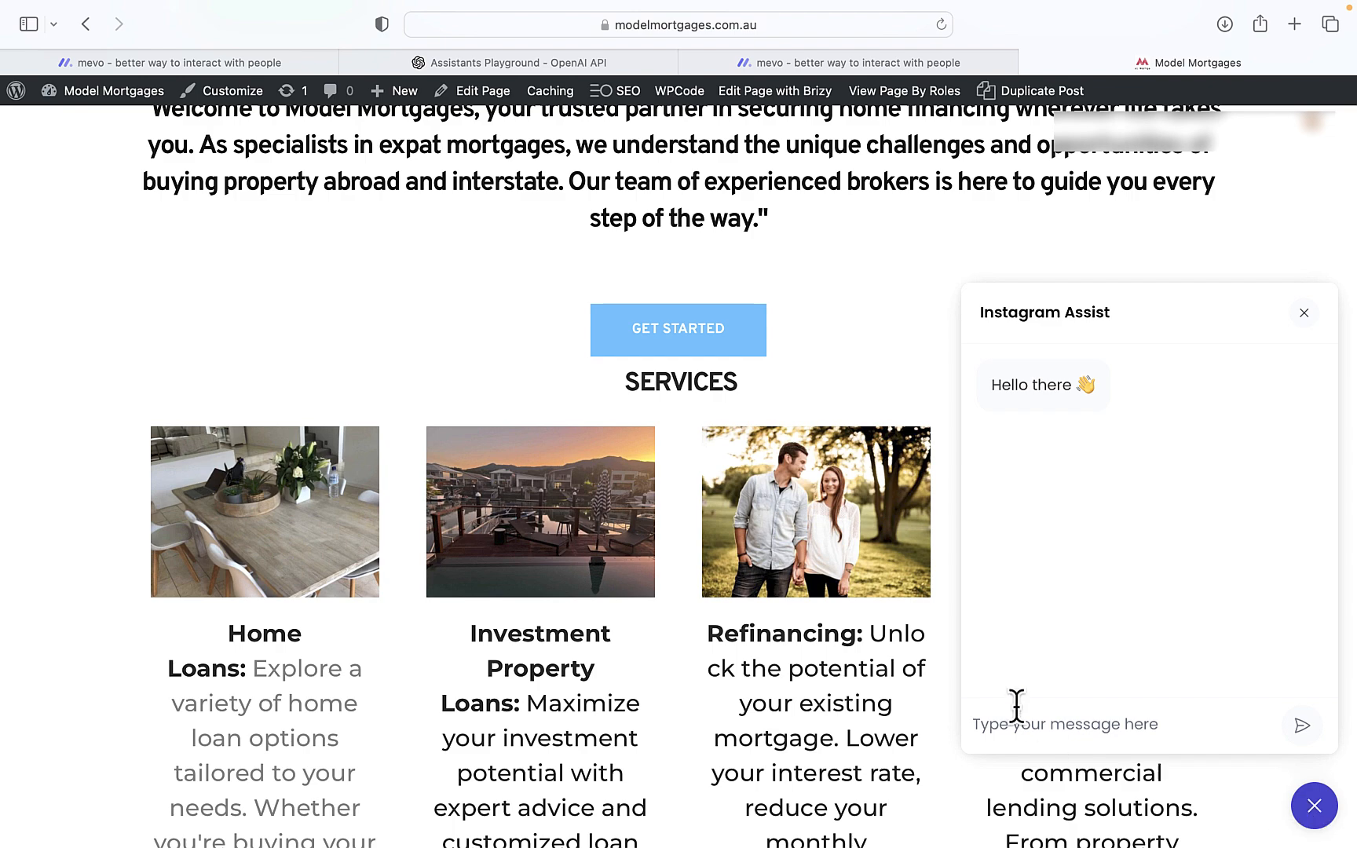
scroll(747, 582, up, 15)
scroll(745, 568, up, 5)
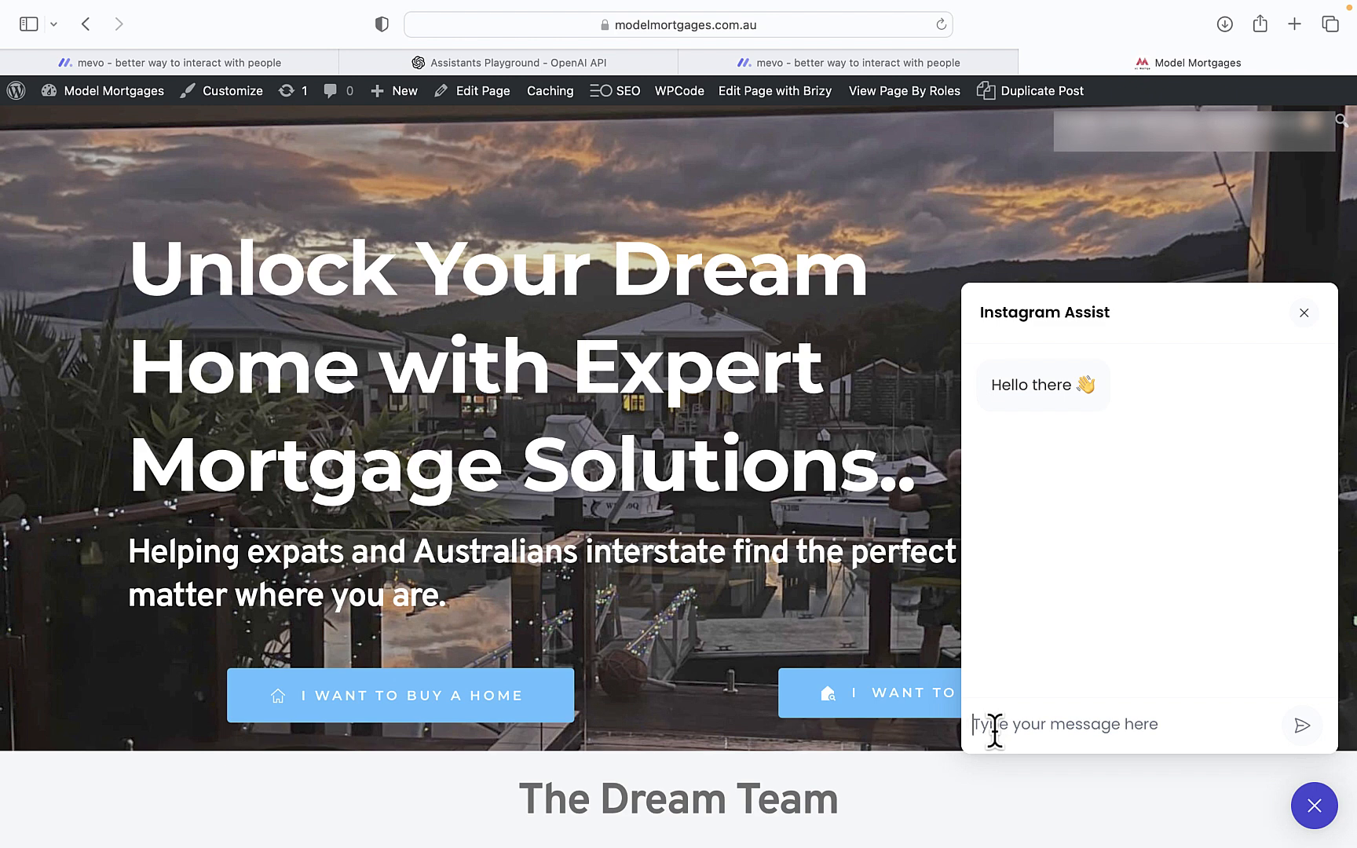
Send 'write me captions for my new finance book launch' to the popup chatbot
click(994, 729)
text(write )
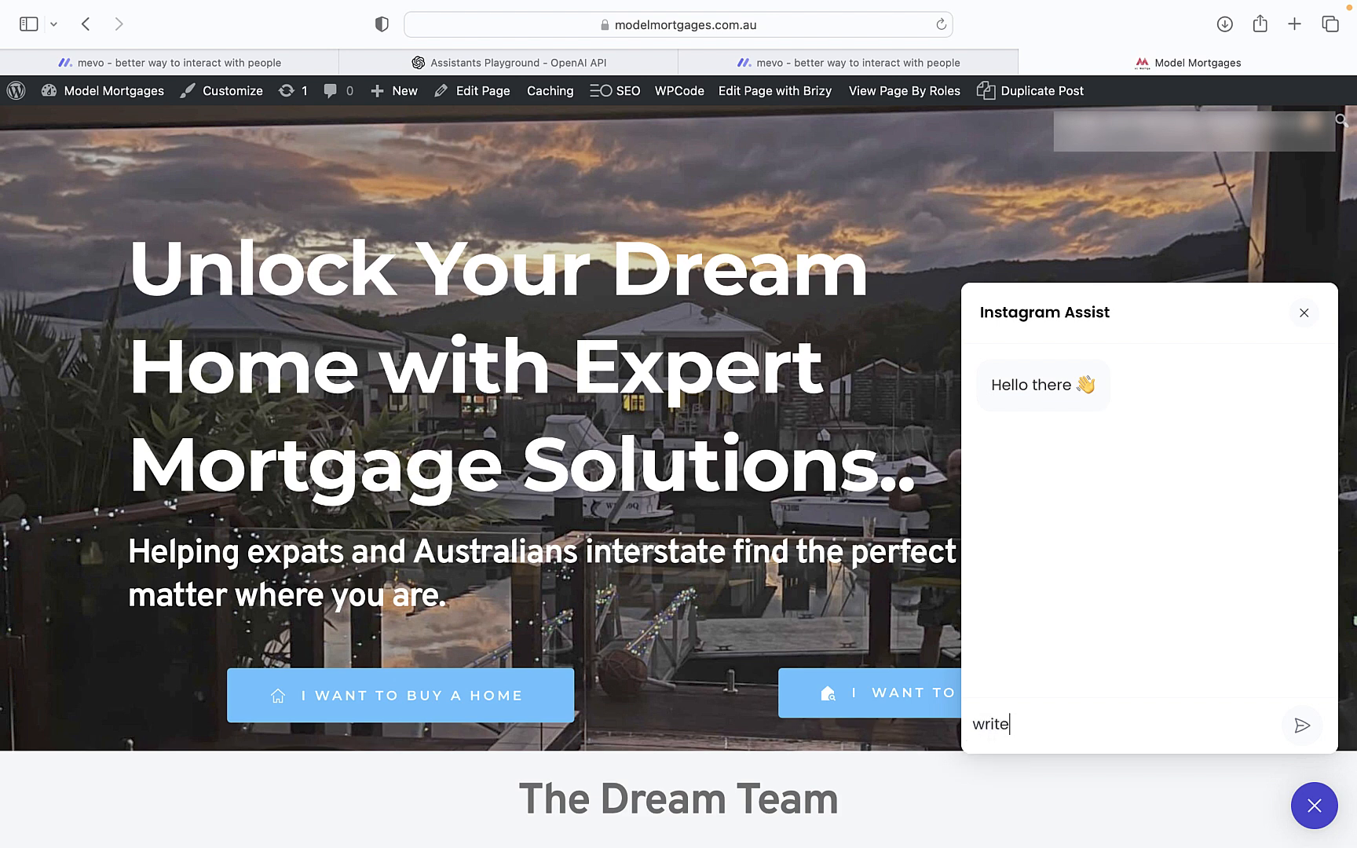
text(me captions d)
key(BackSpace)
text(for my new)
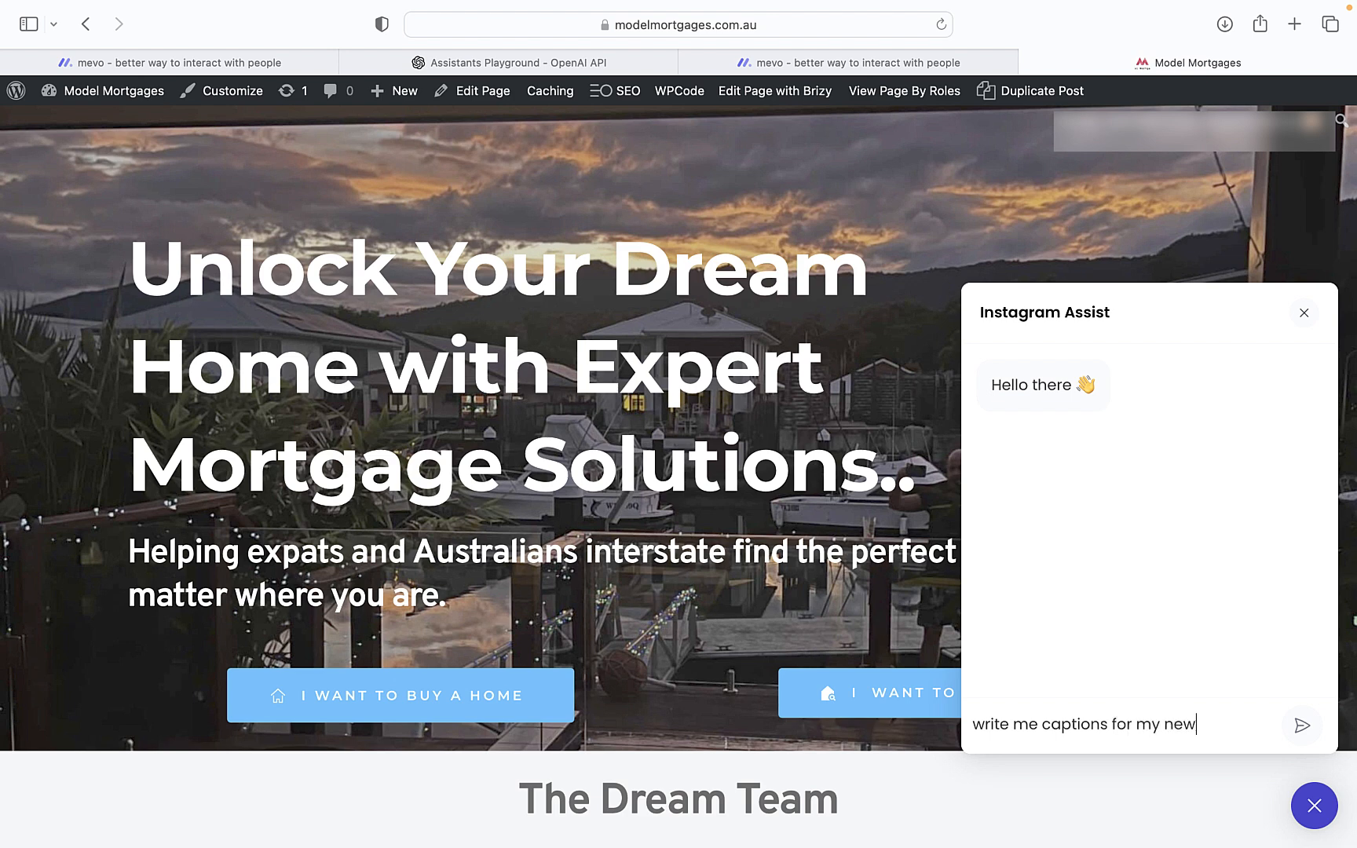
text( finance book)
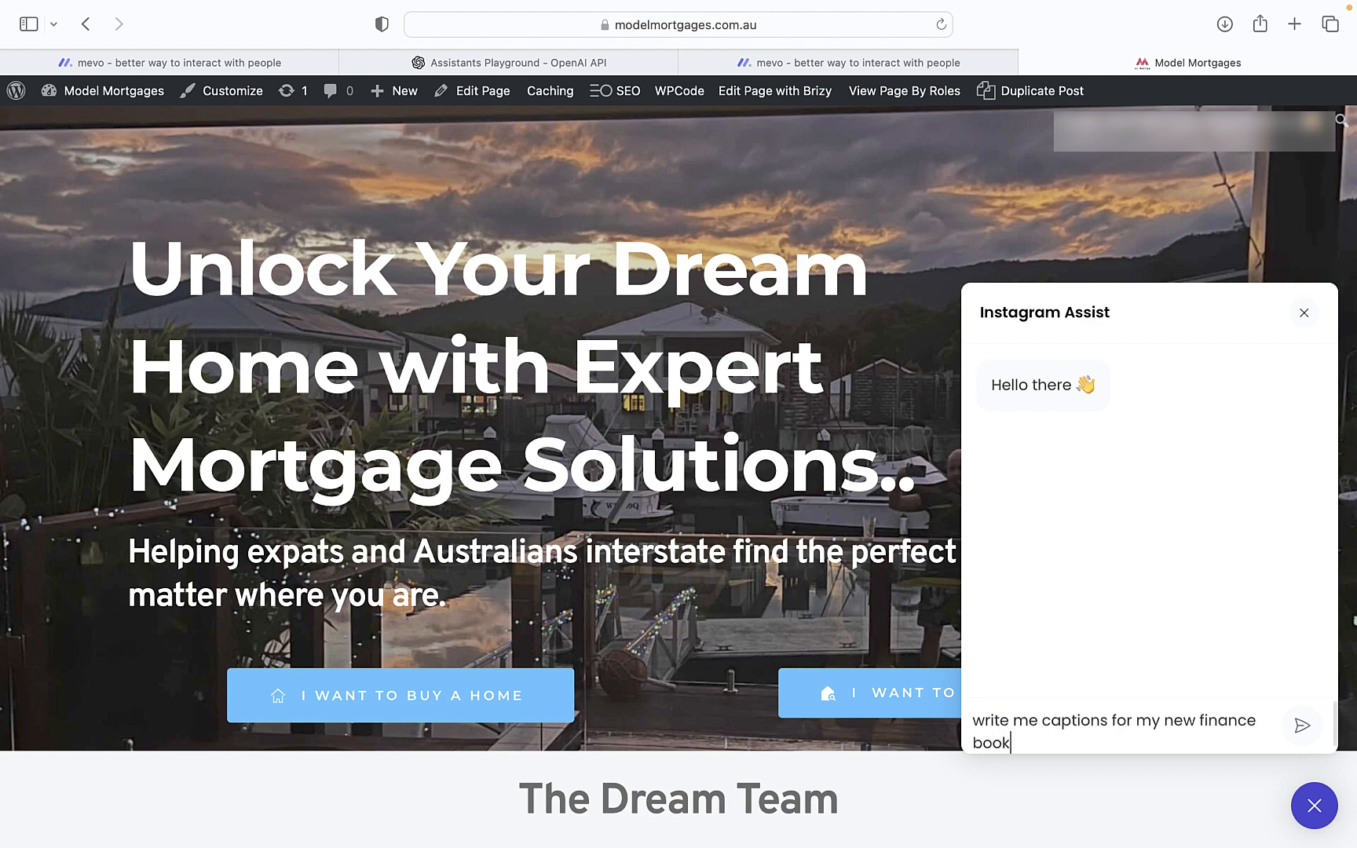
text( launch)
key(Return)
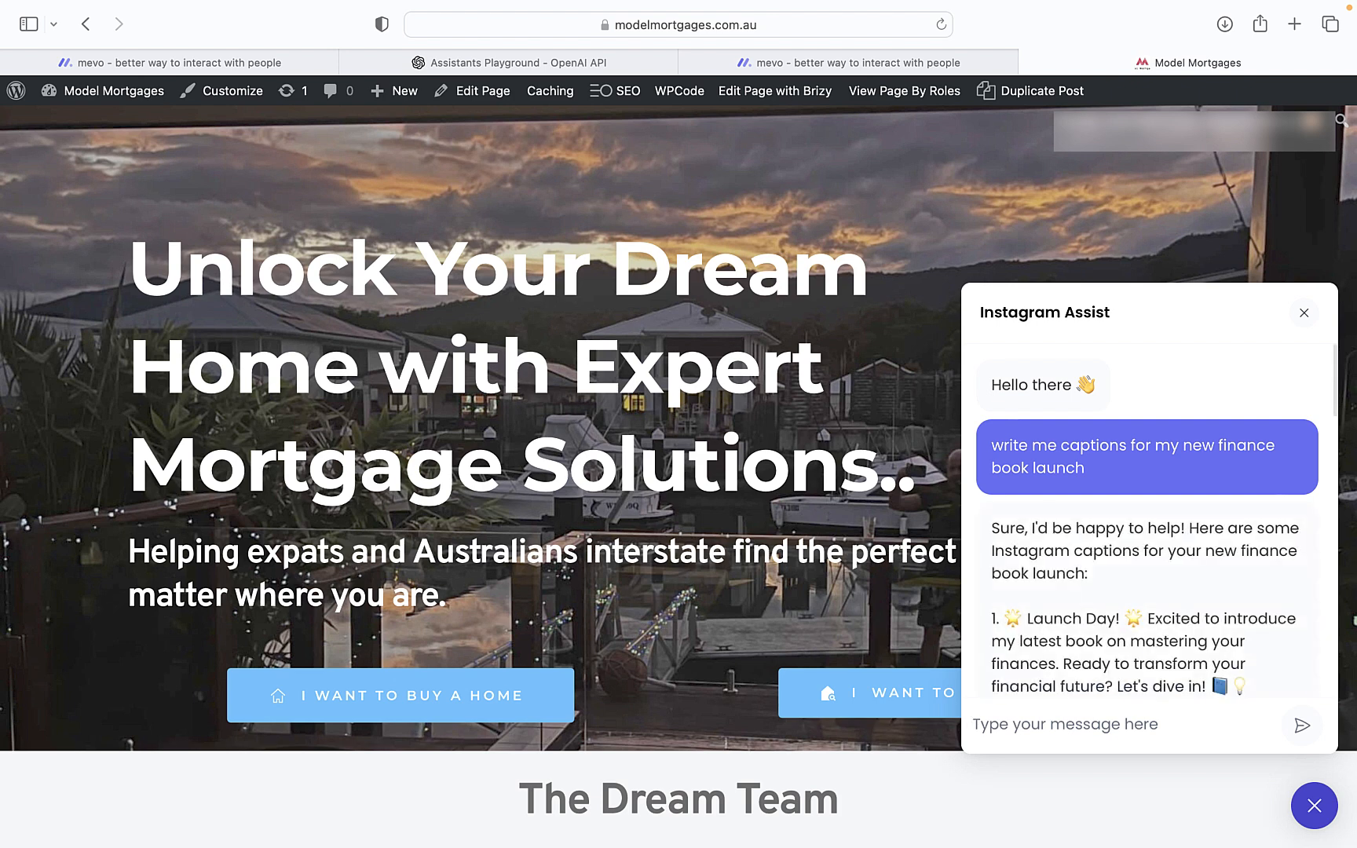
Scroll through the popup's ten finance book launch captions and the closing tip
scroll(1162, 652, down, 5)
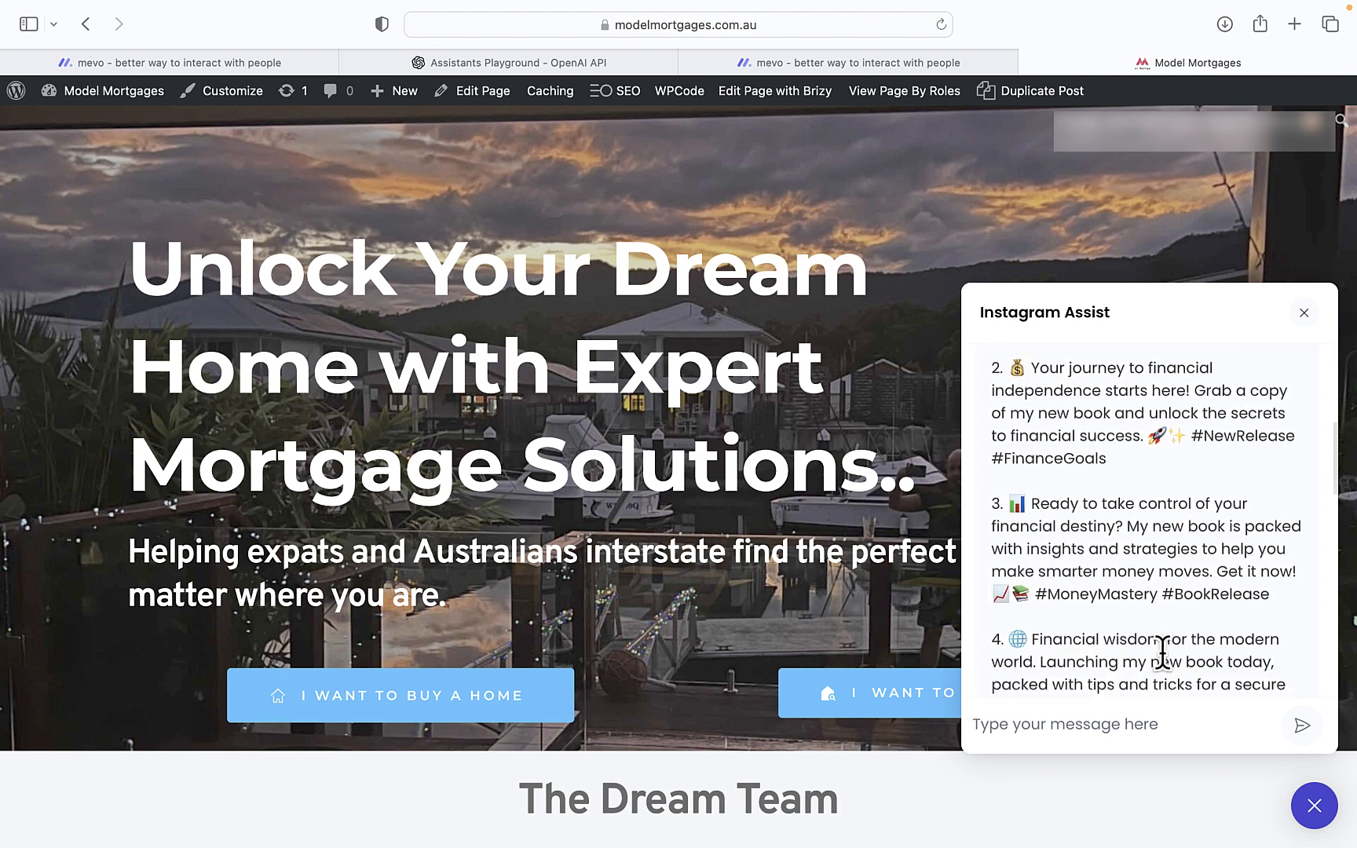
scroll(1162, 651, down, 20)
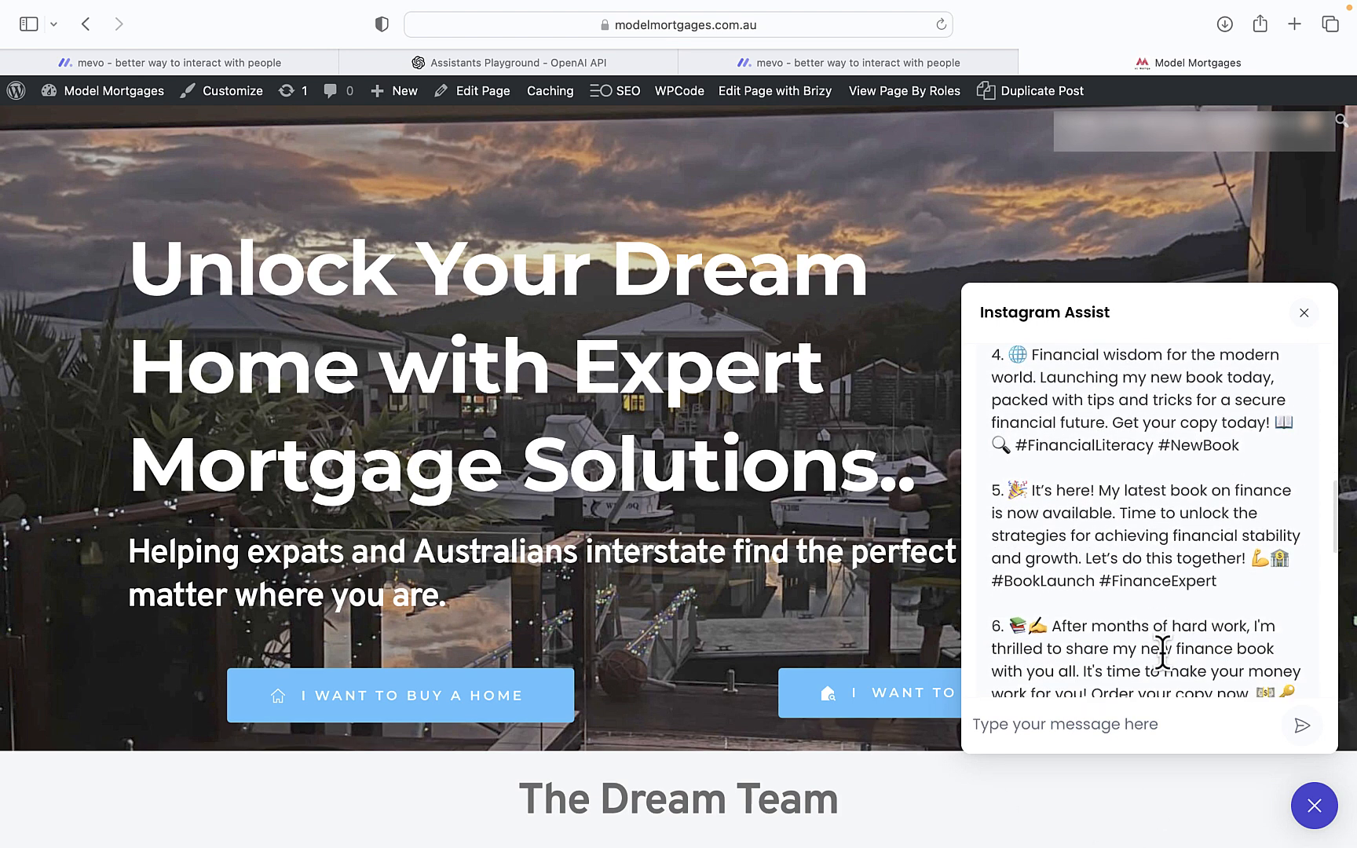
scroll(1162, 652, down, 10)
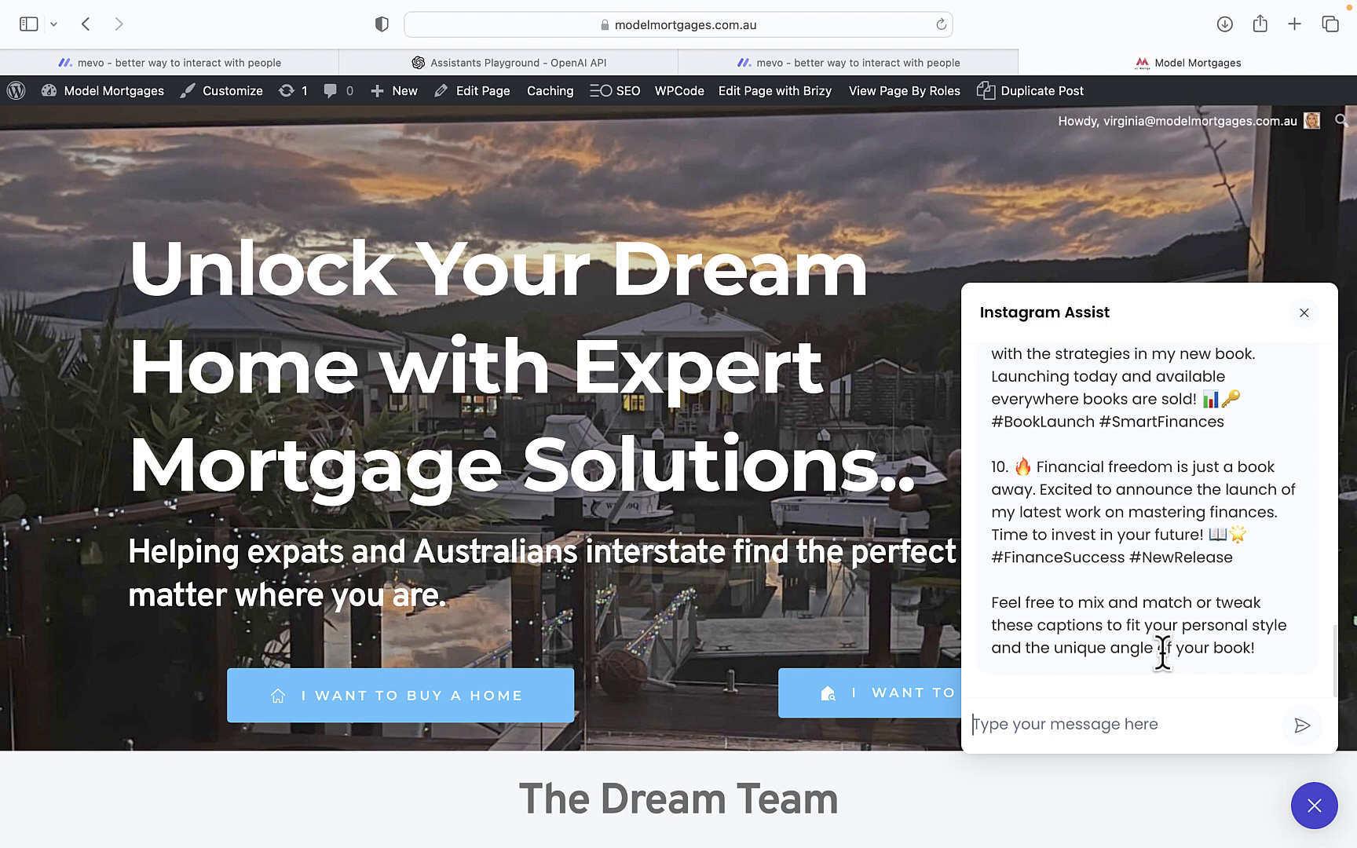
Close the site's chat popup and return to the shared Instagram Assist chat tab
click(1305, 314)
mouse_move(1110, 813)
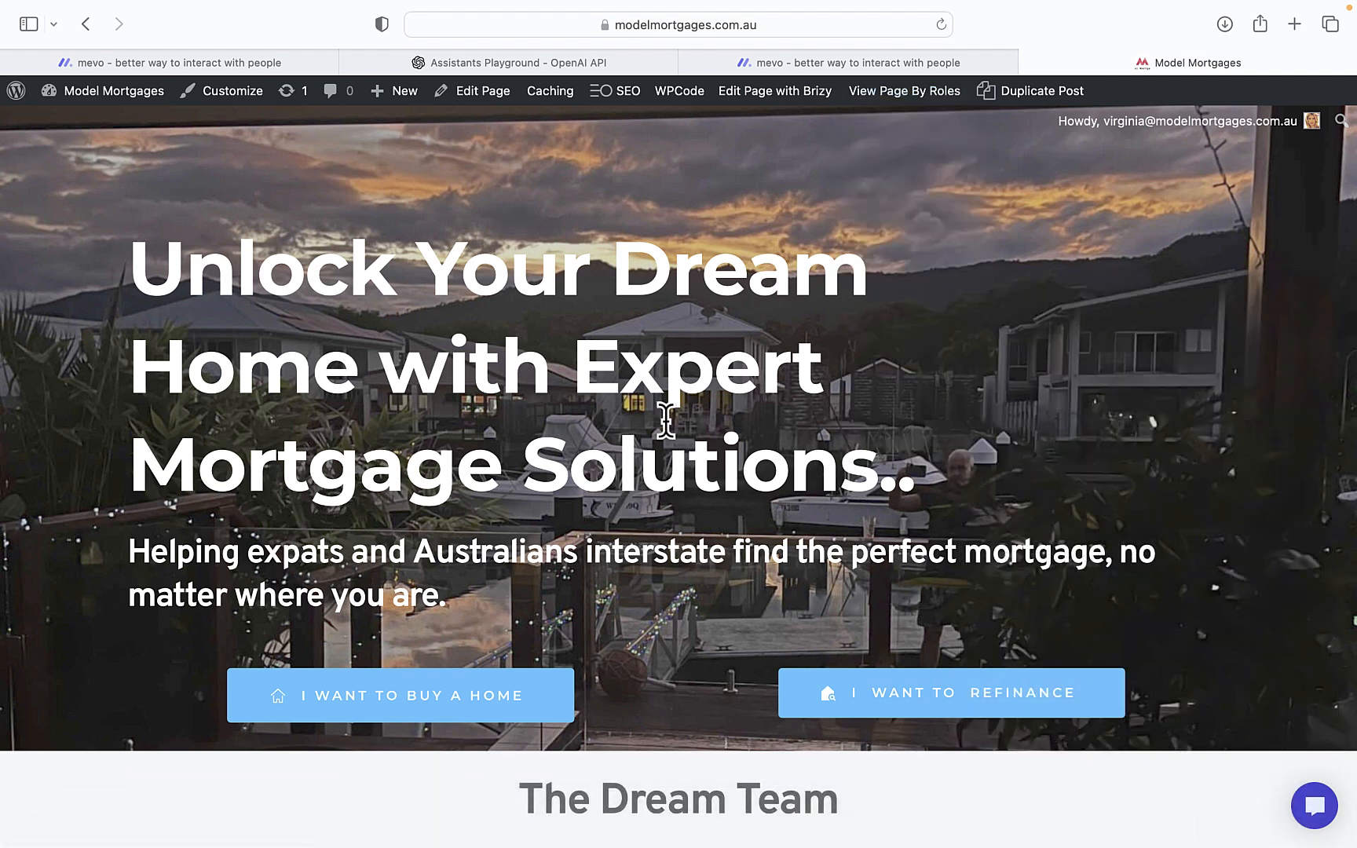
click(801, 58)
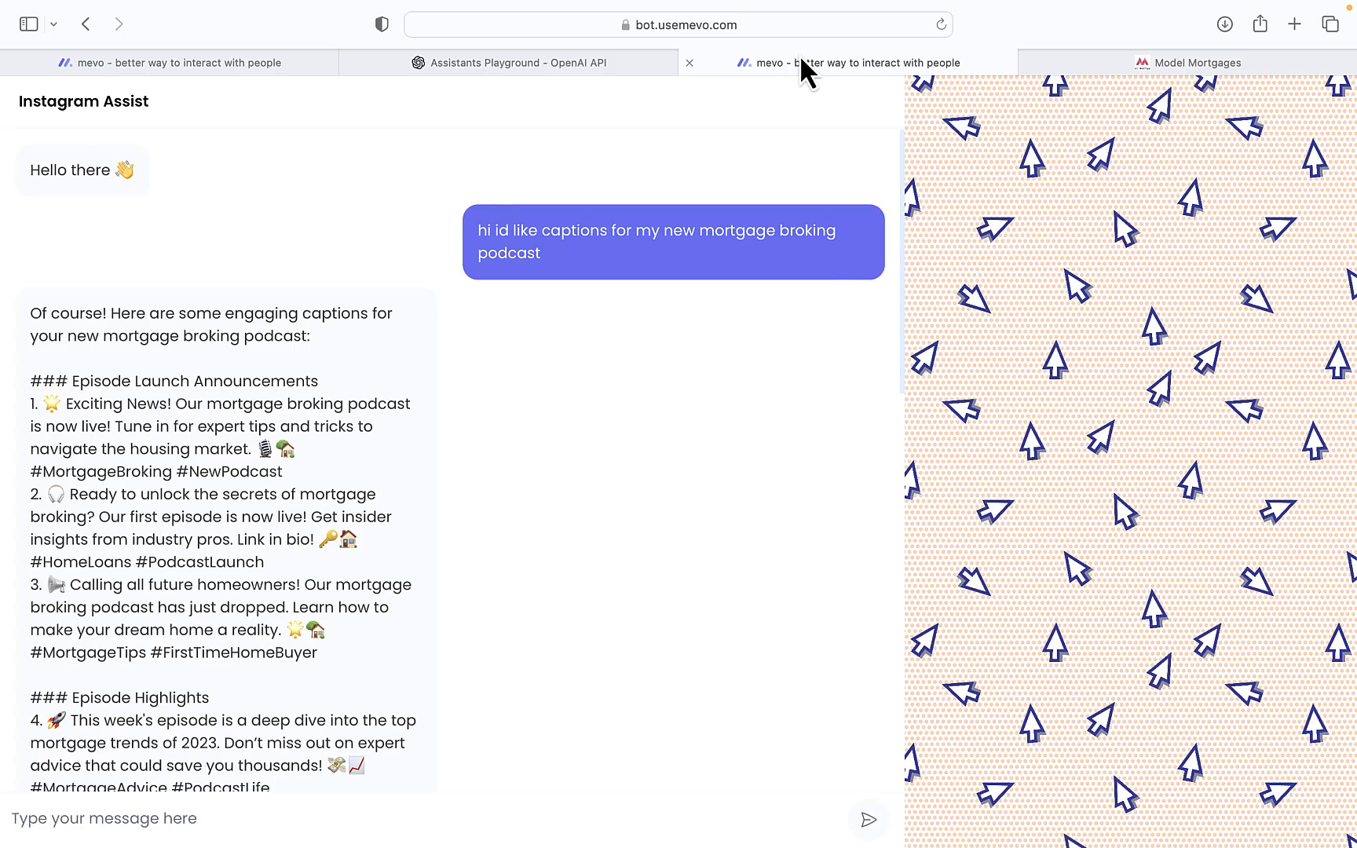